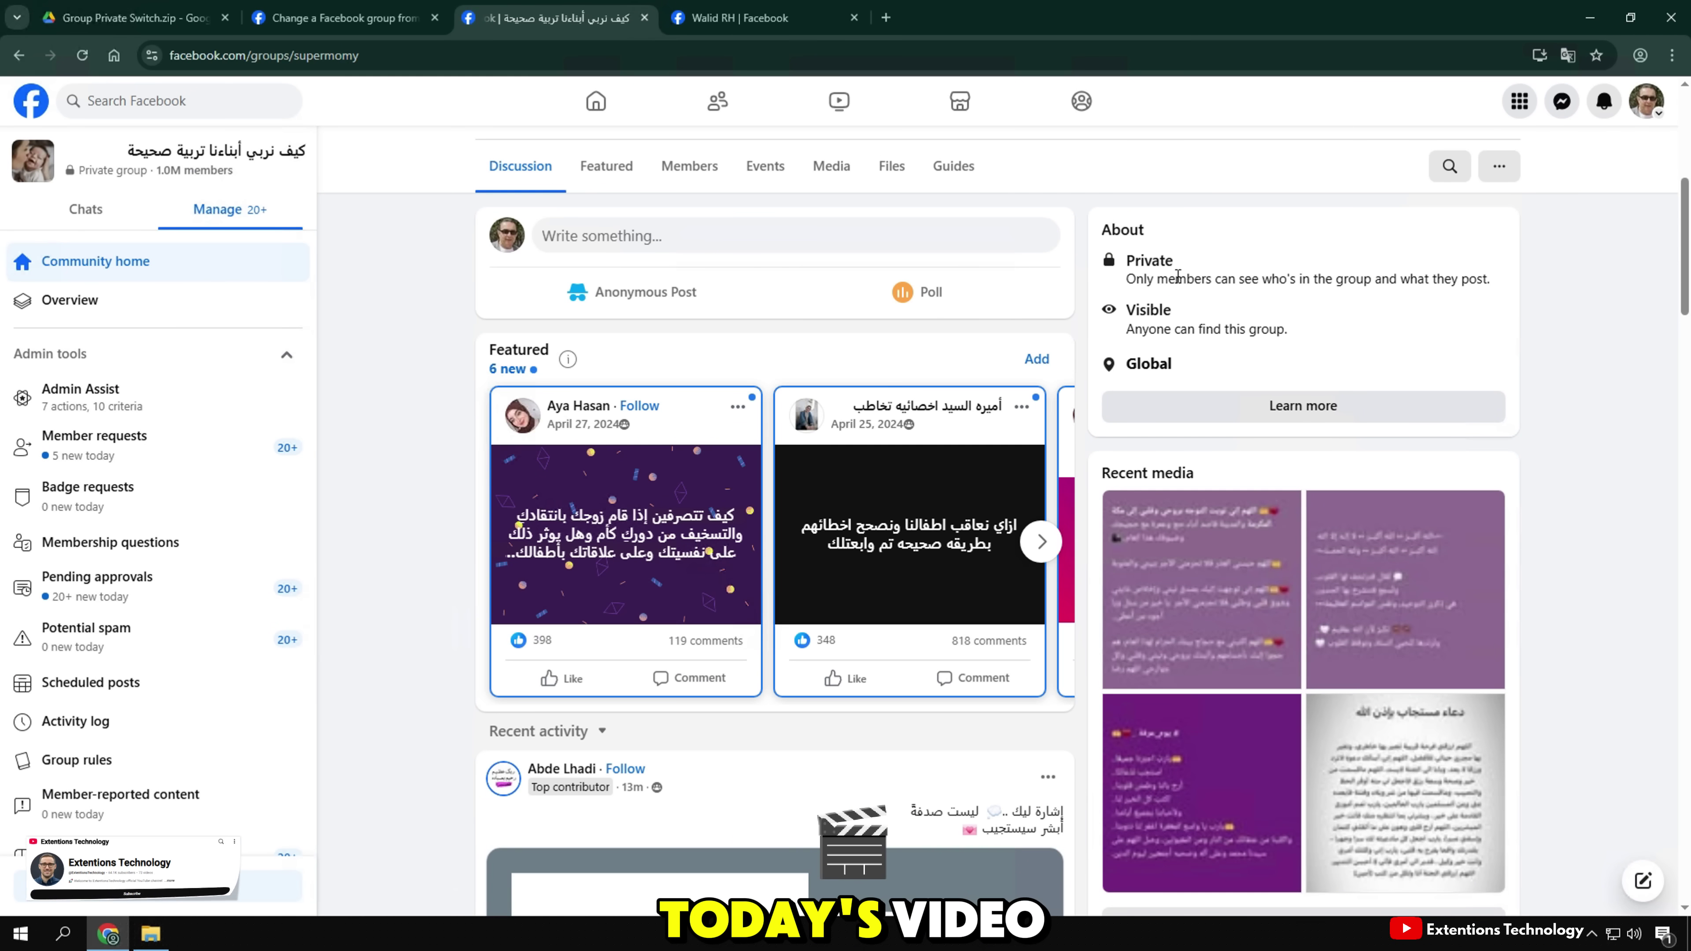
scroll(160, 533, down, 7)
- Open the Facebook group's settings and examine the explanation under its Privacy setting
click(93, 585)
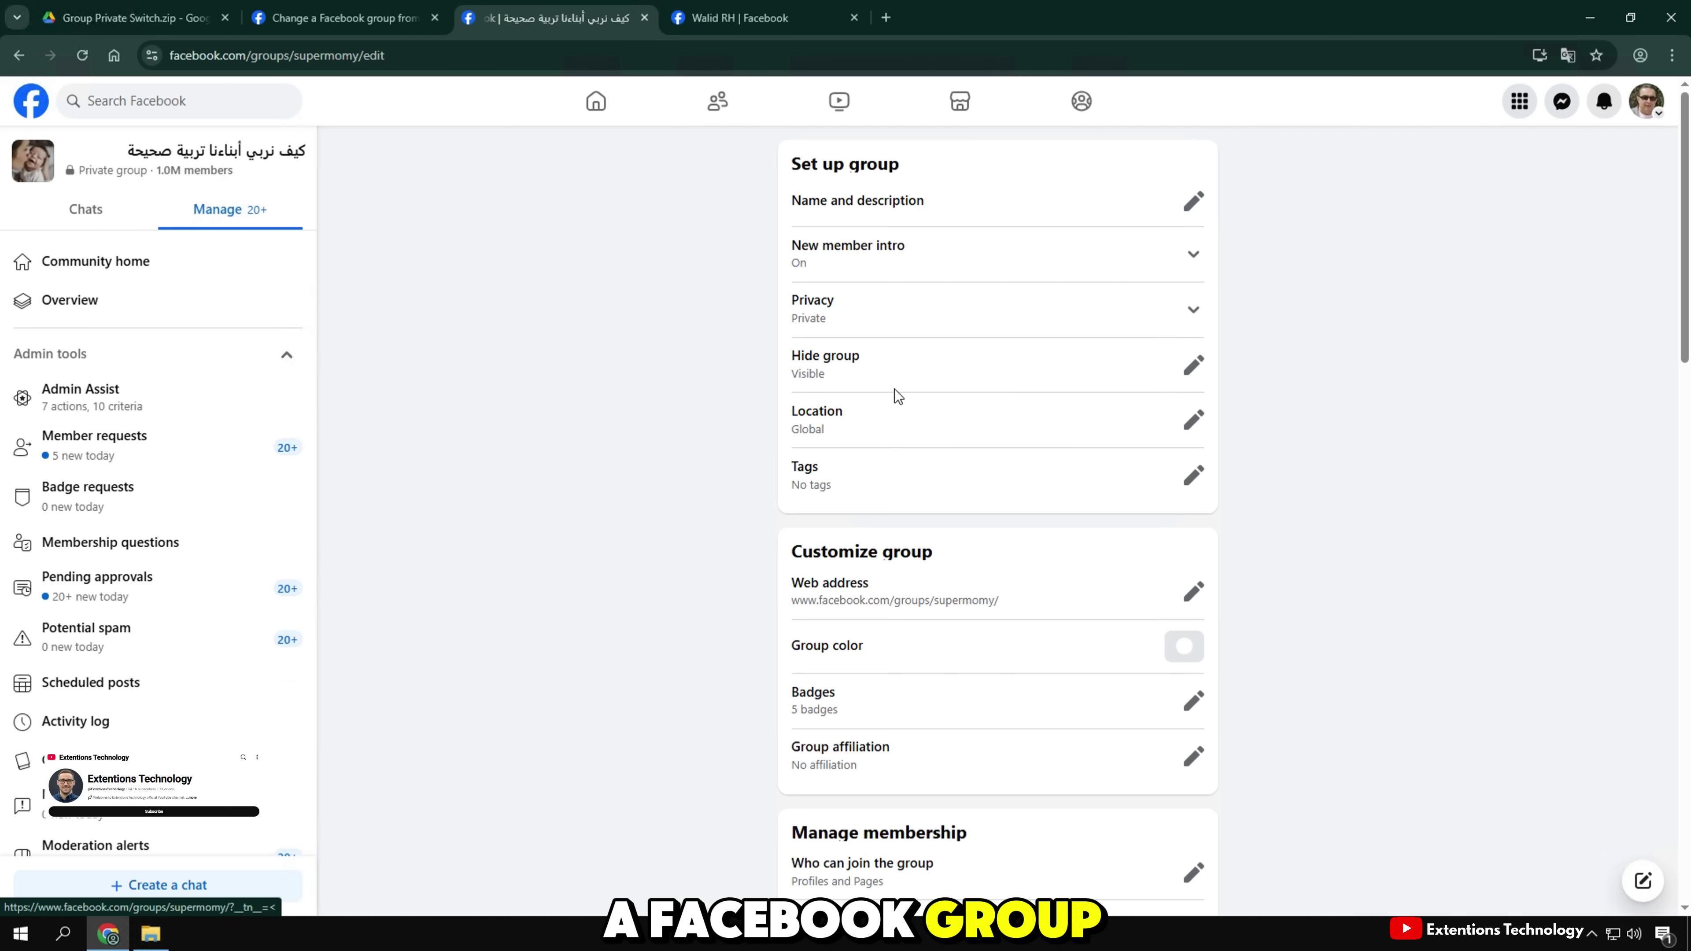
click(1193, 312)
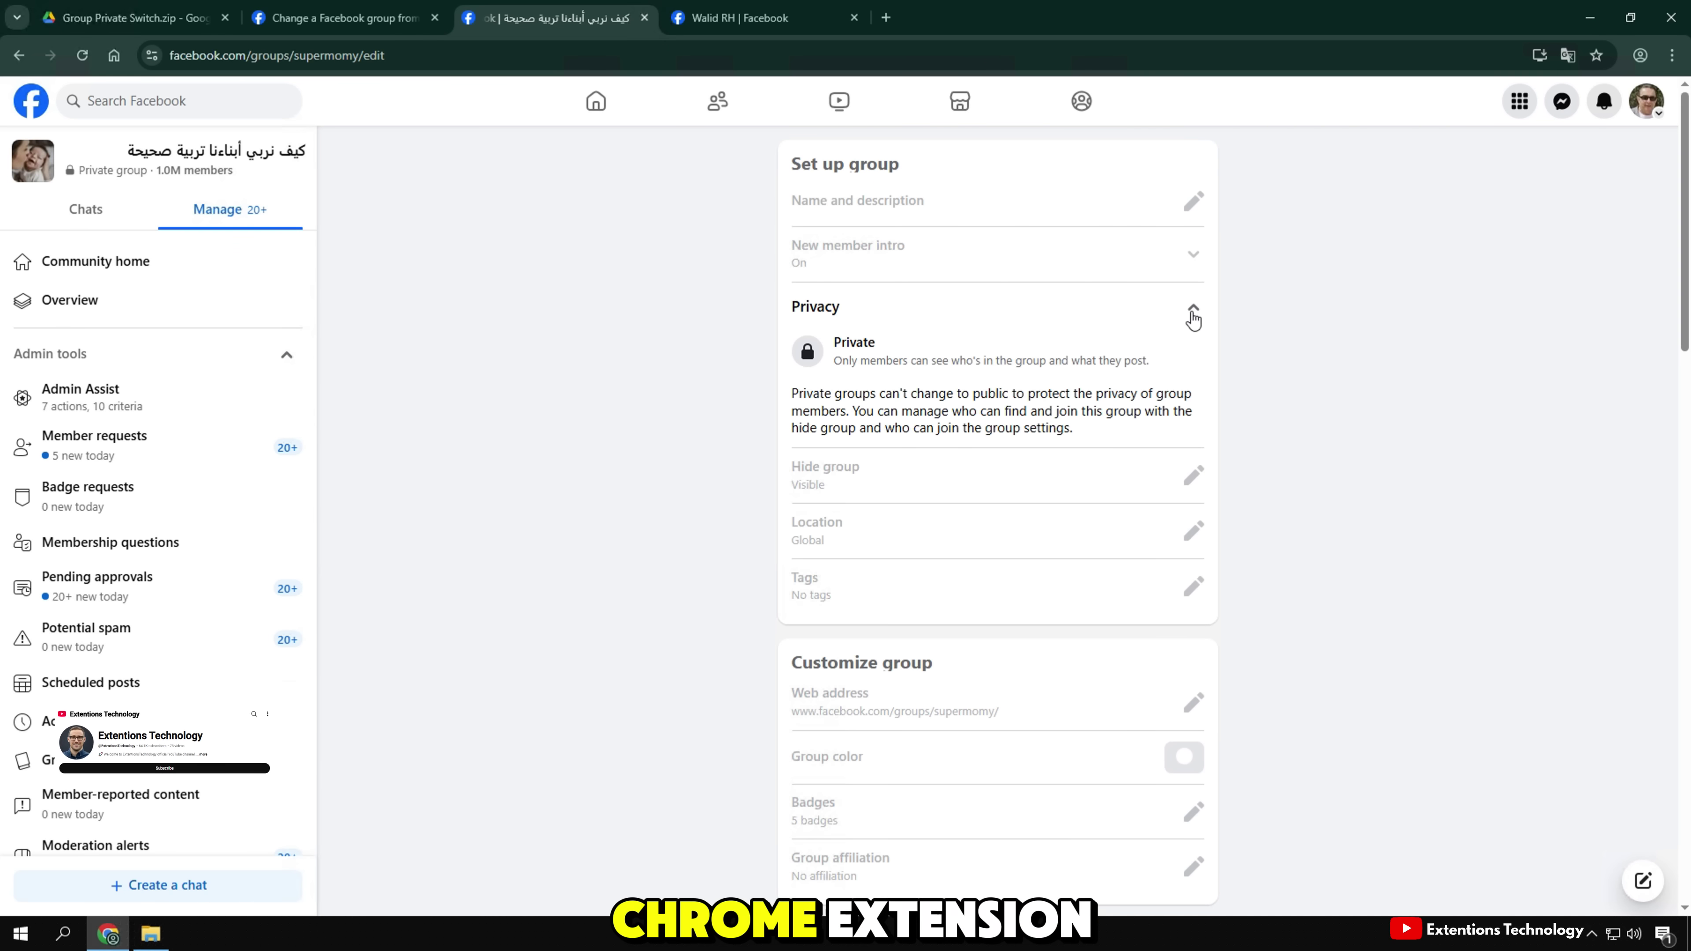
drag(791, 393, 1066, 421)
click(993, 413)
drag(835, 345, 1166, 366)
drag(1076, 430, 813, 396)
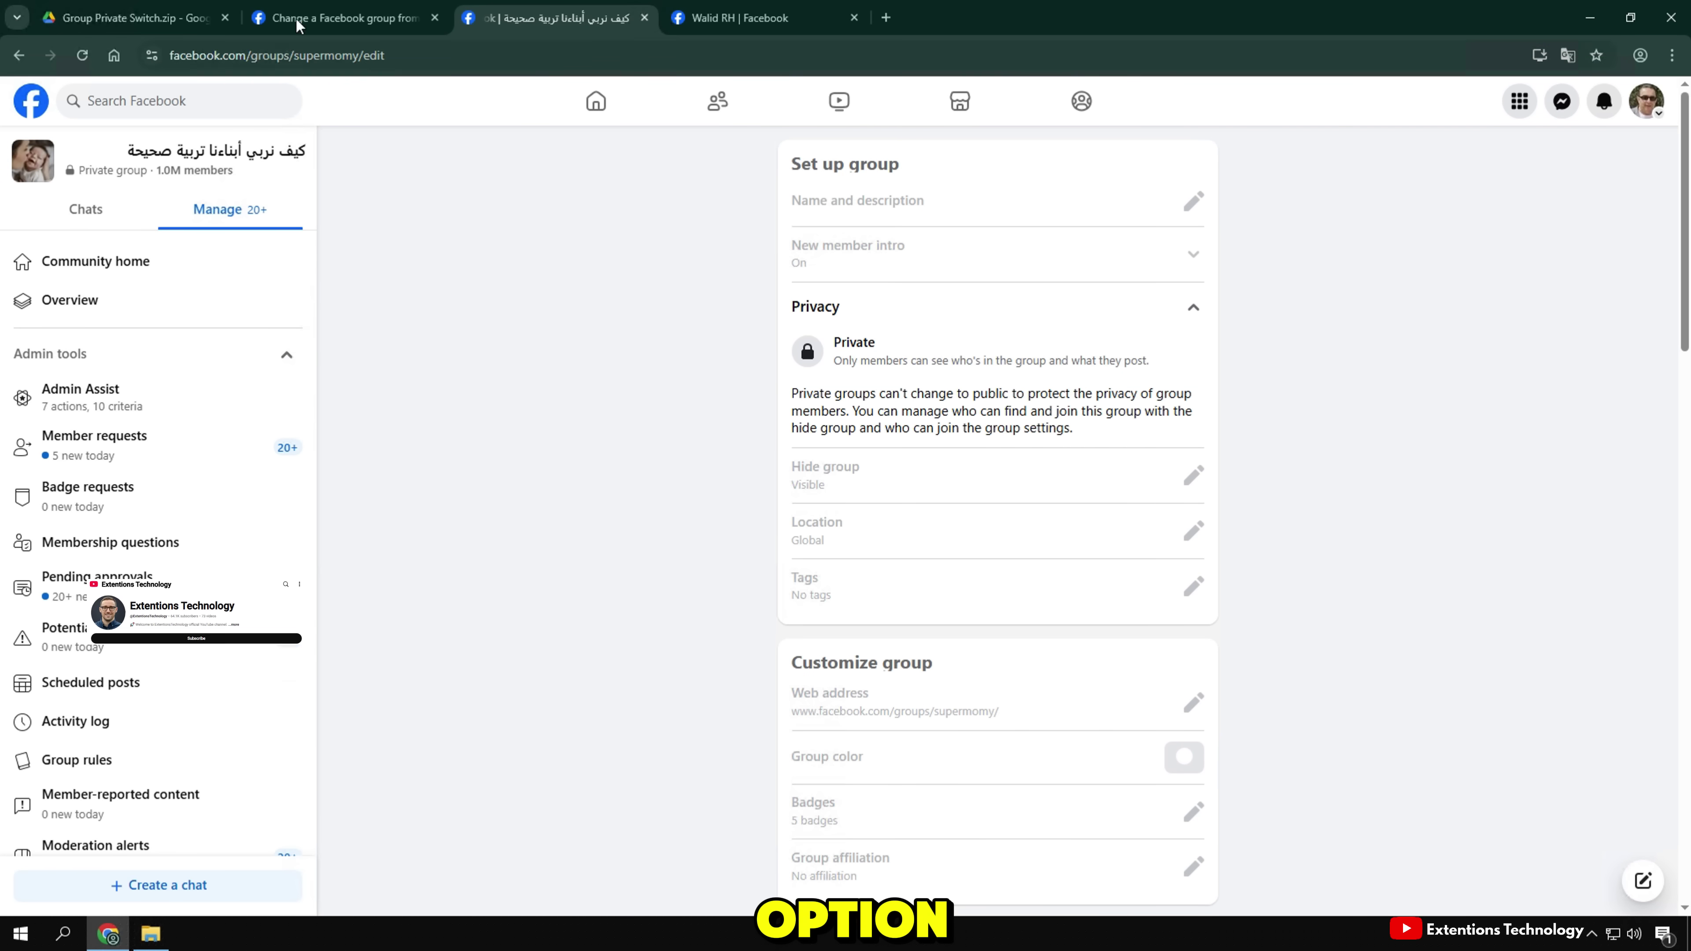
- Read the Help Center article on changing a group from public to private and return to the group's settings page
click(340, 17)
drag(674, 204, 1149, 227)
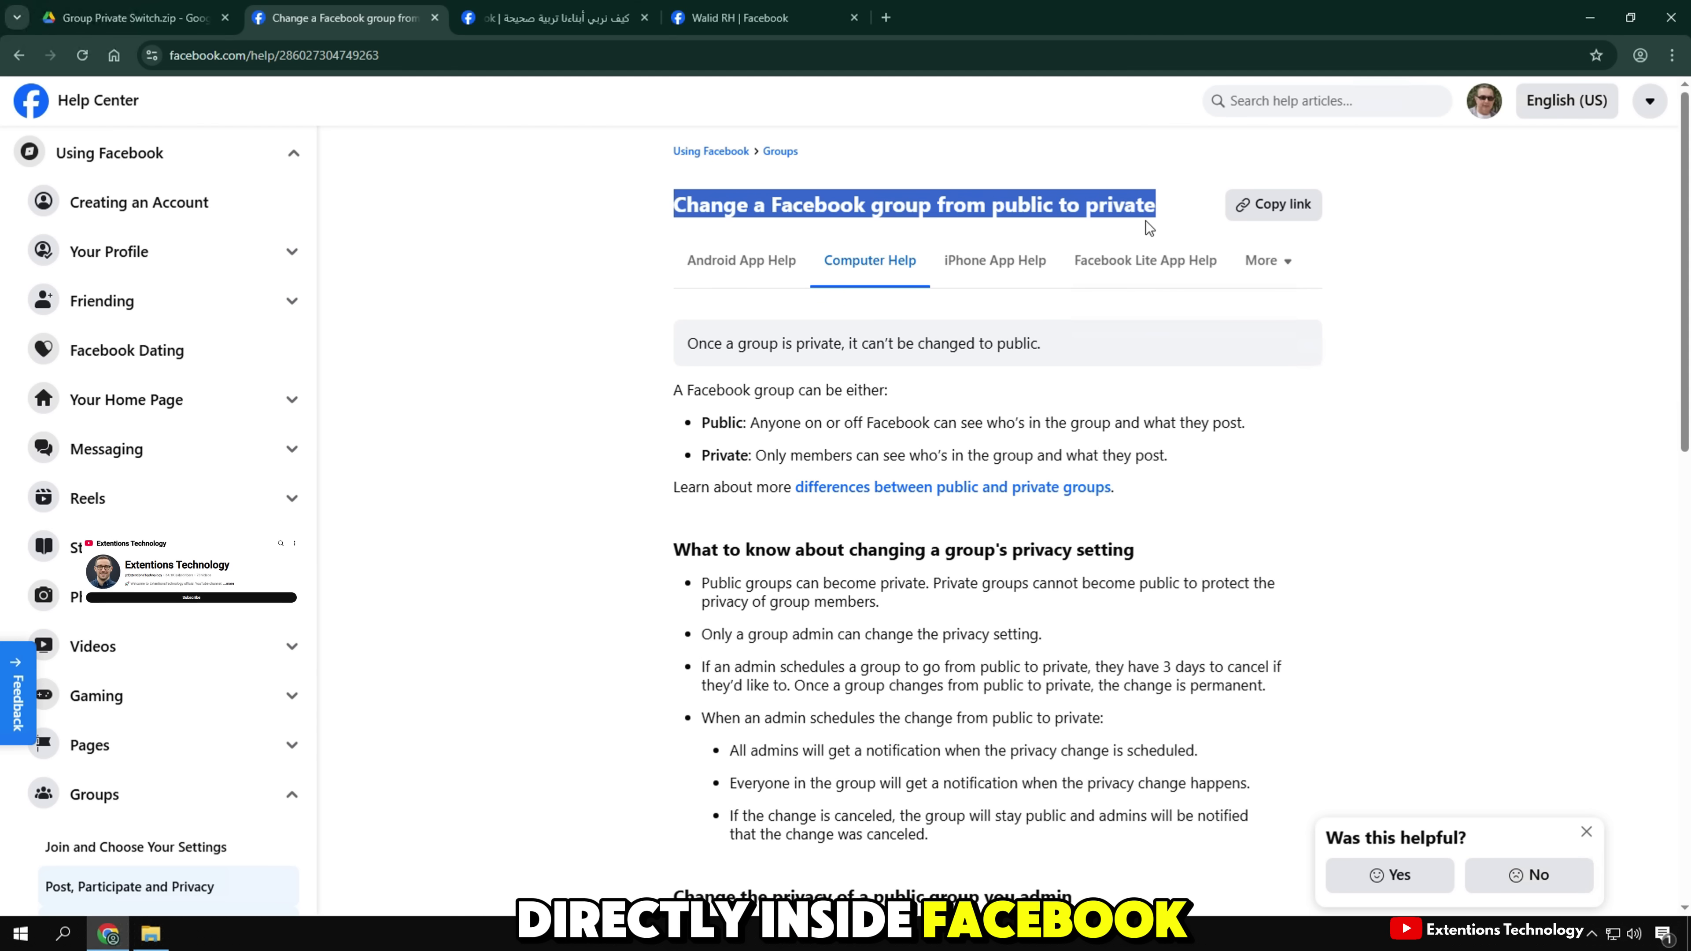
drag(678, 393, 1054, 376)
drag(1247, 423, 604, 495)
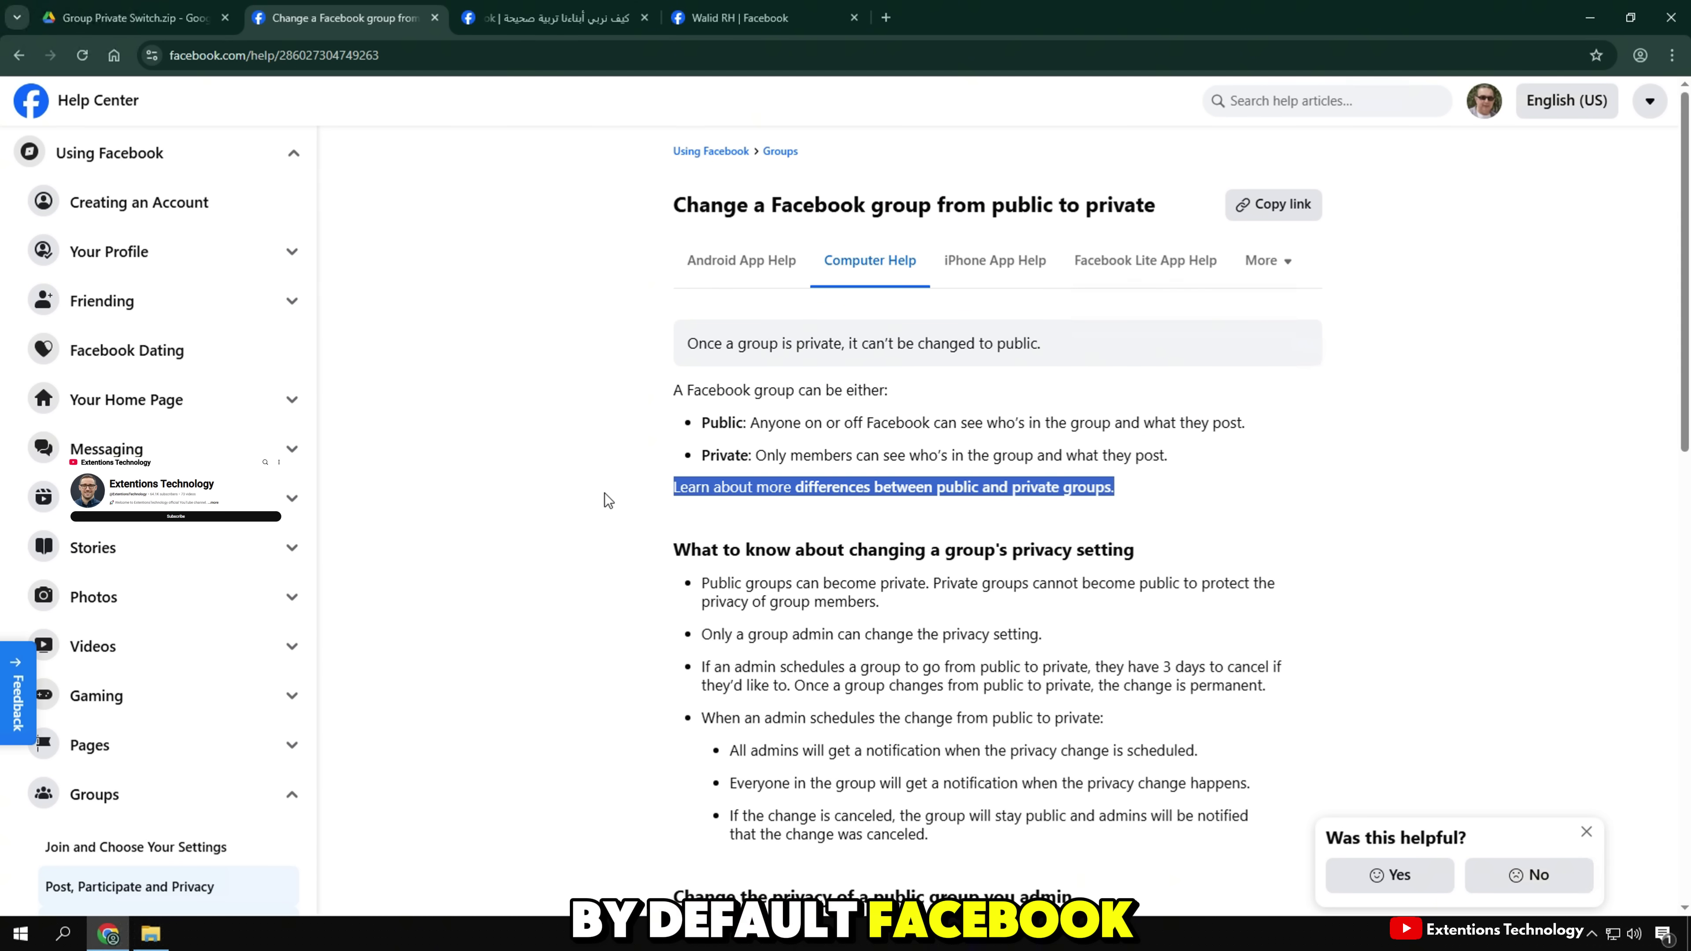
scroll(671, 503, down, 5)
click(662, 501)
scroll(701, 558, up, 3)
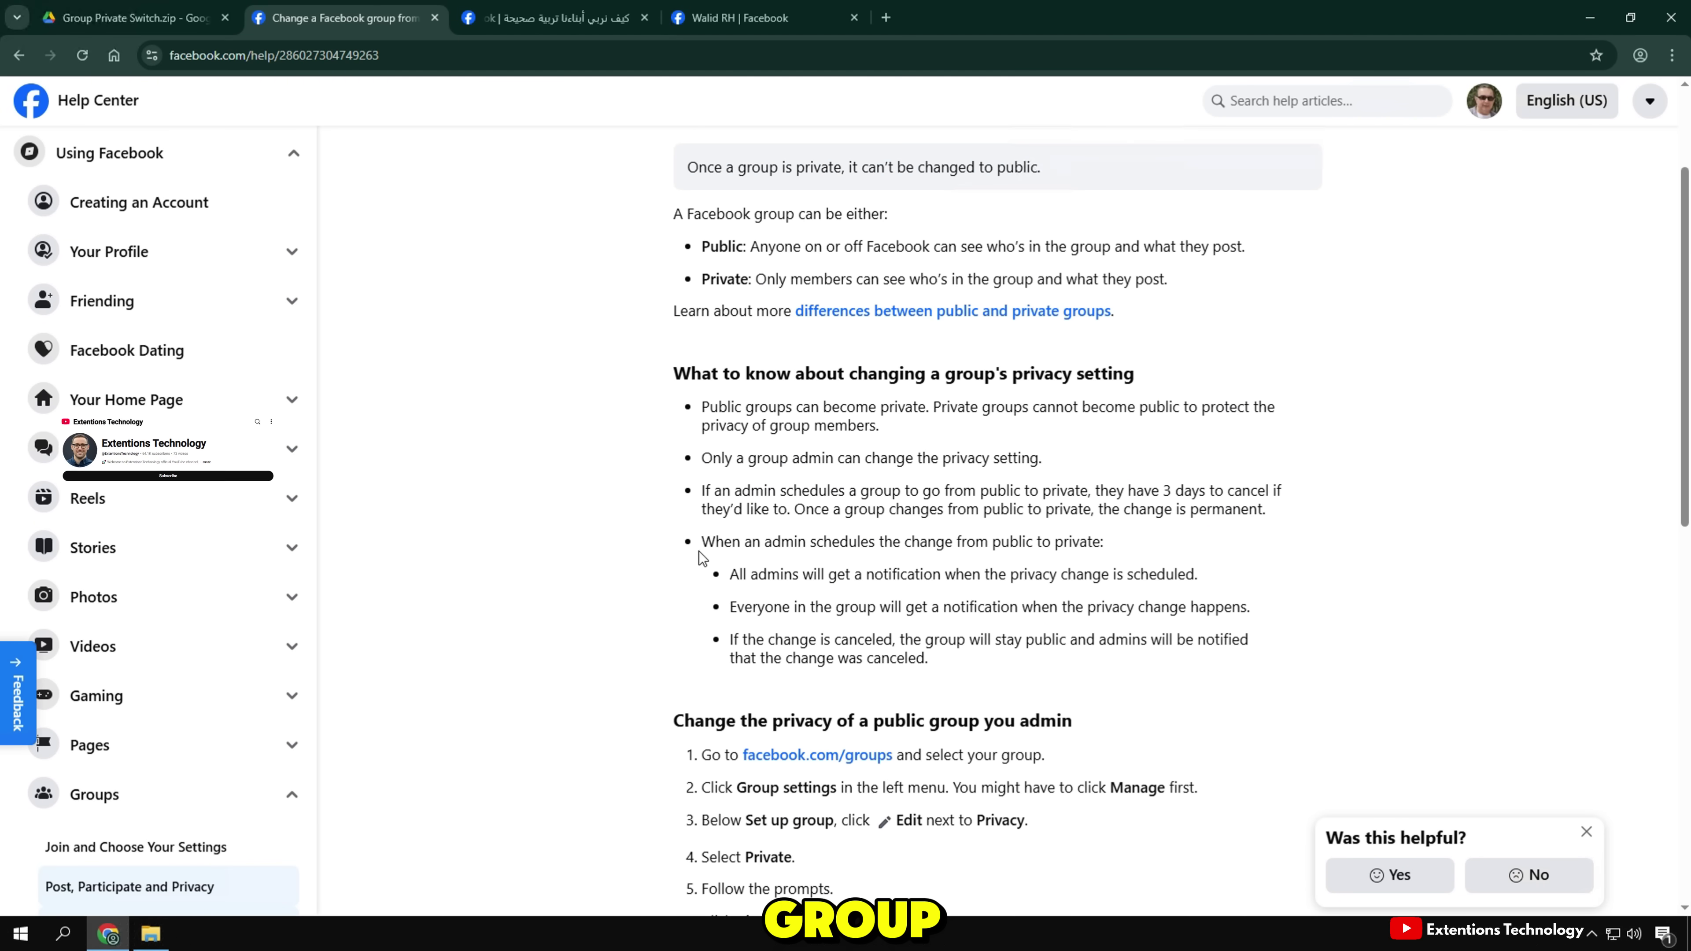
drag(702, 501, 1069, 723)
click(1050, 599)
click(556, 17)
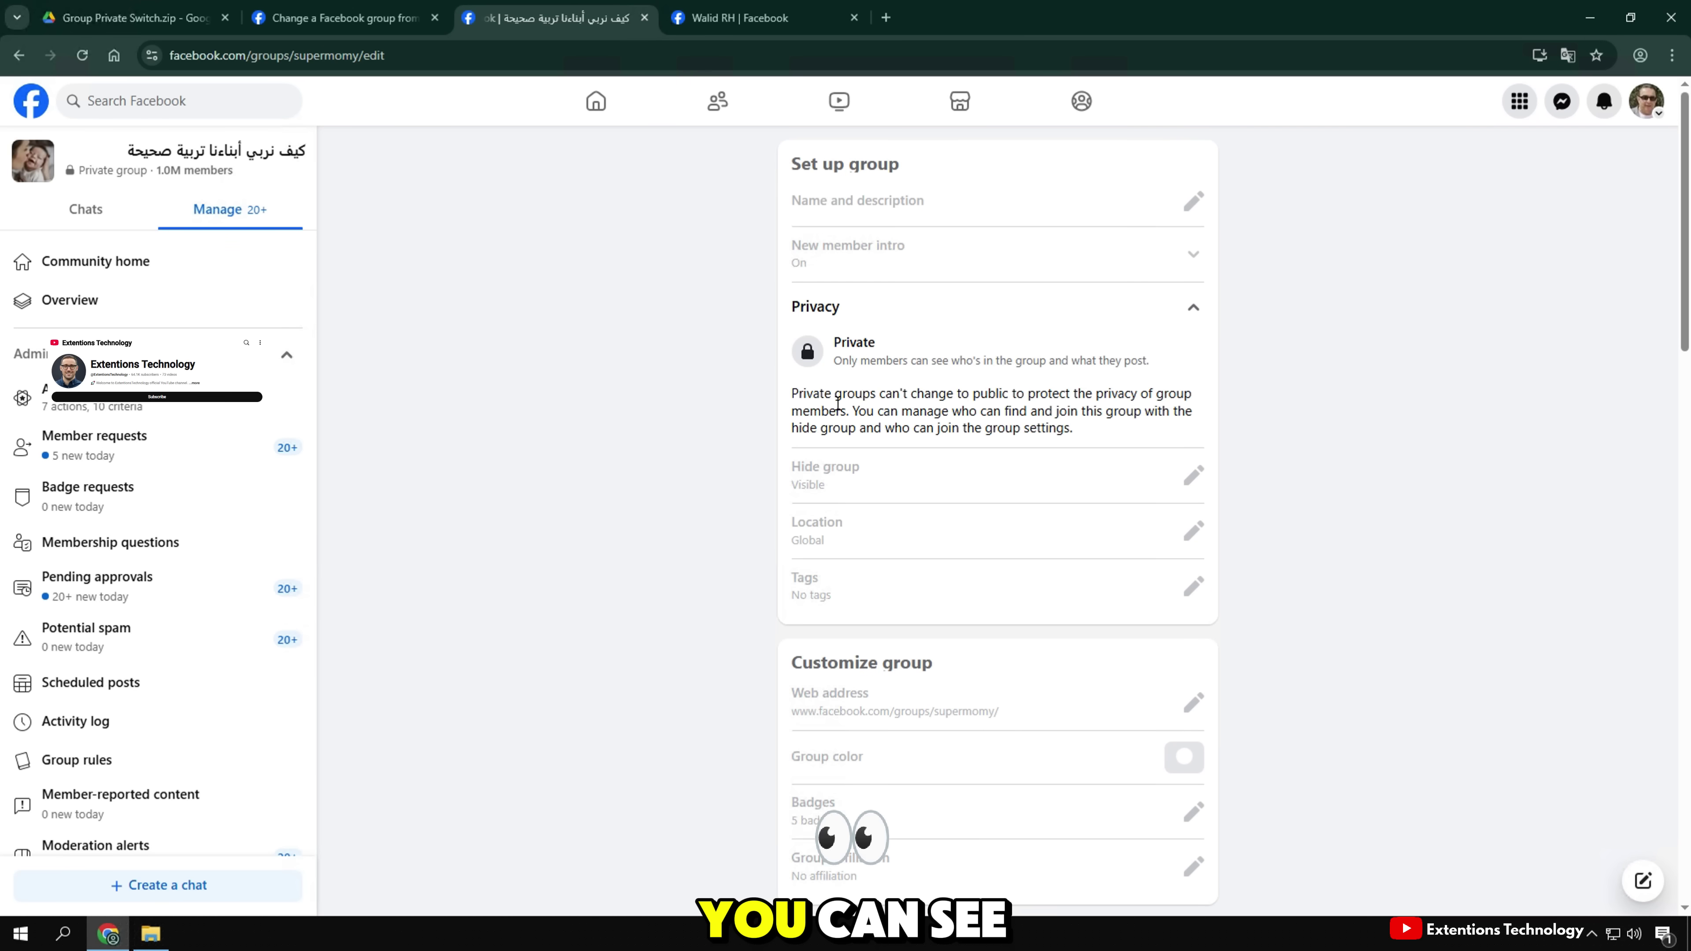
- Download Group Private Switch.zip from Google Drive and enable Developer mode on Chrome's extensions page
click(83, 15)
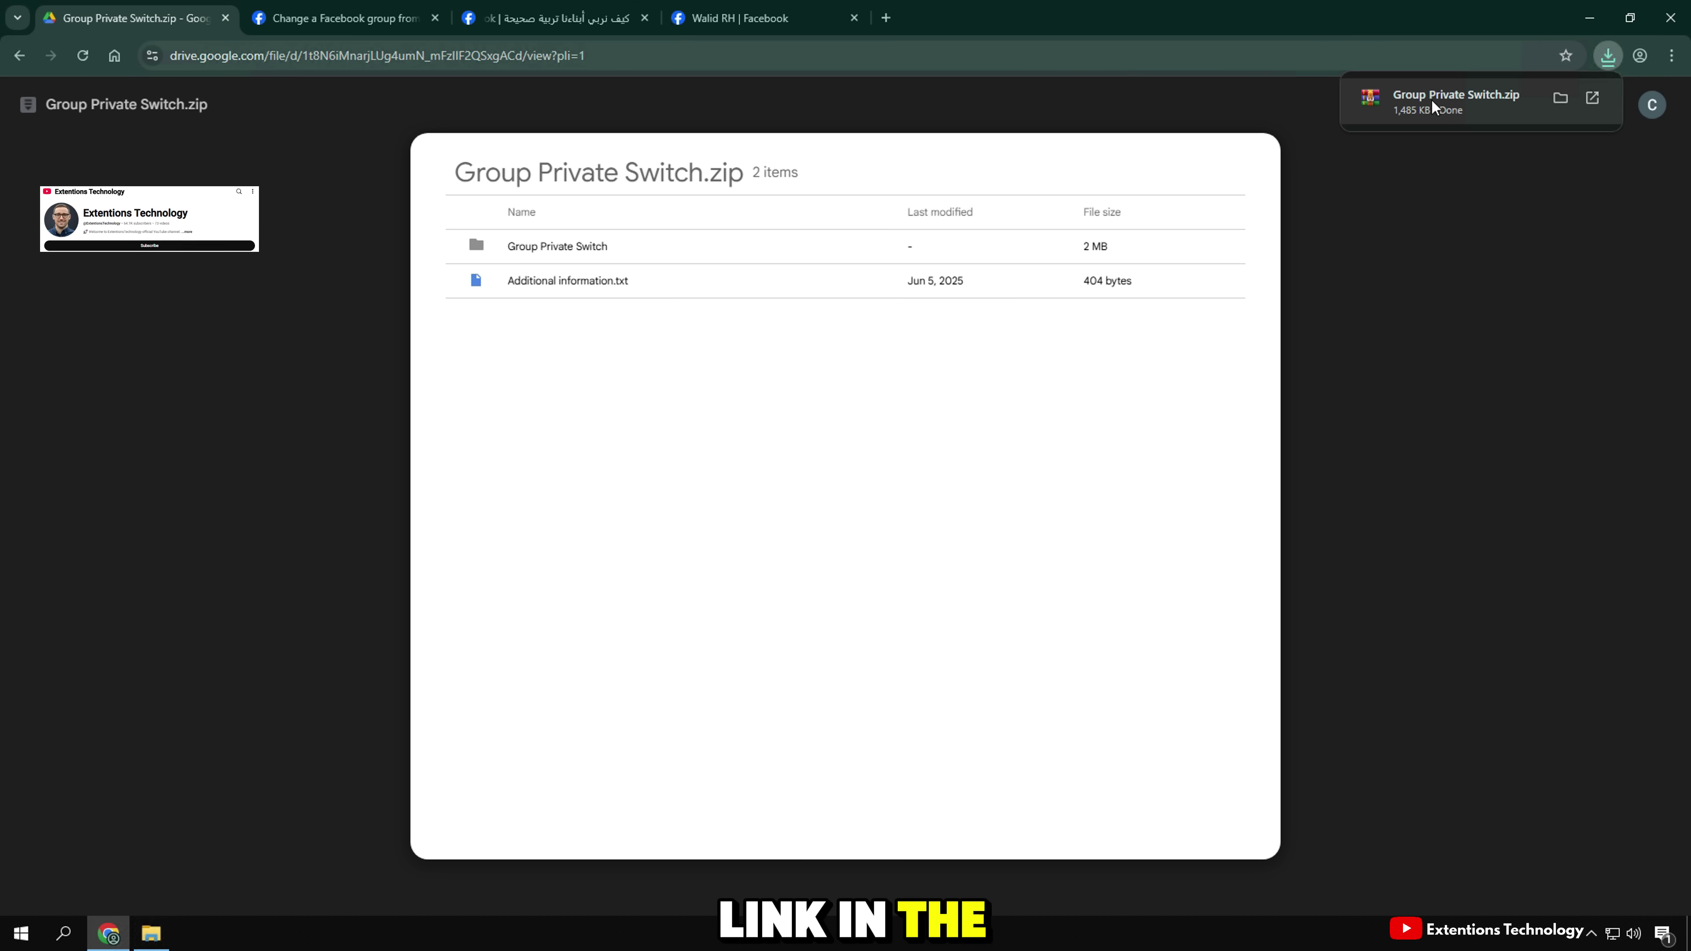
click(1672, 55)
mouse_move(1453, 387)
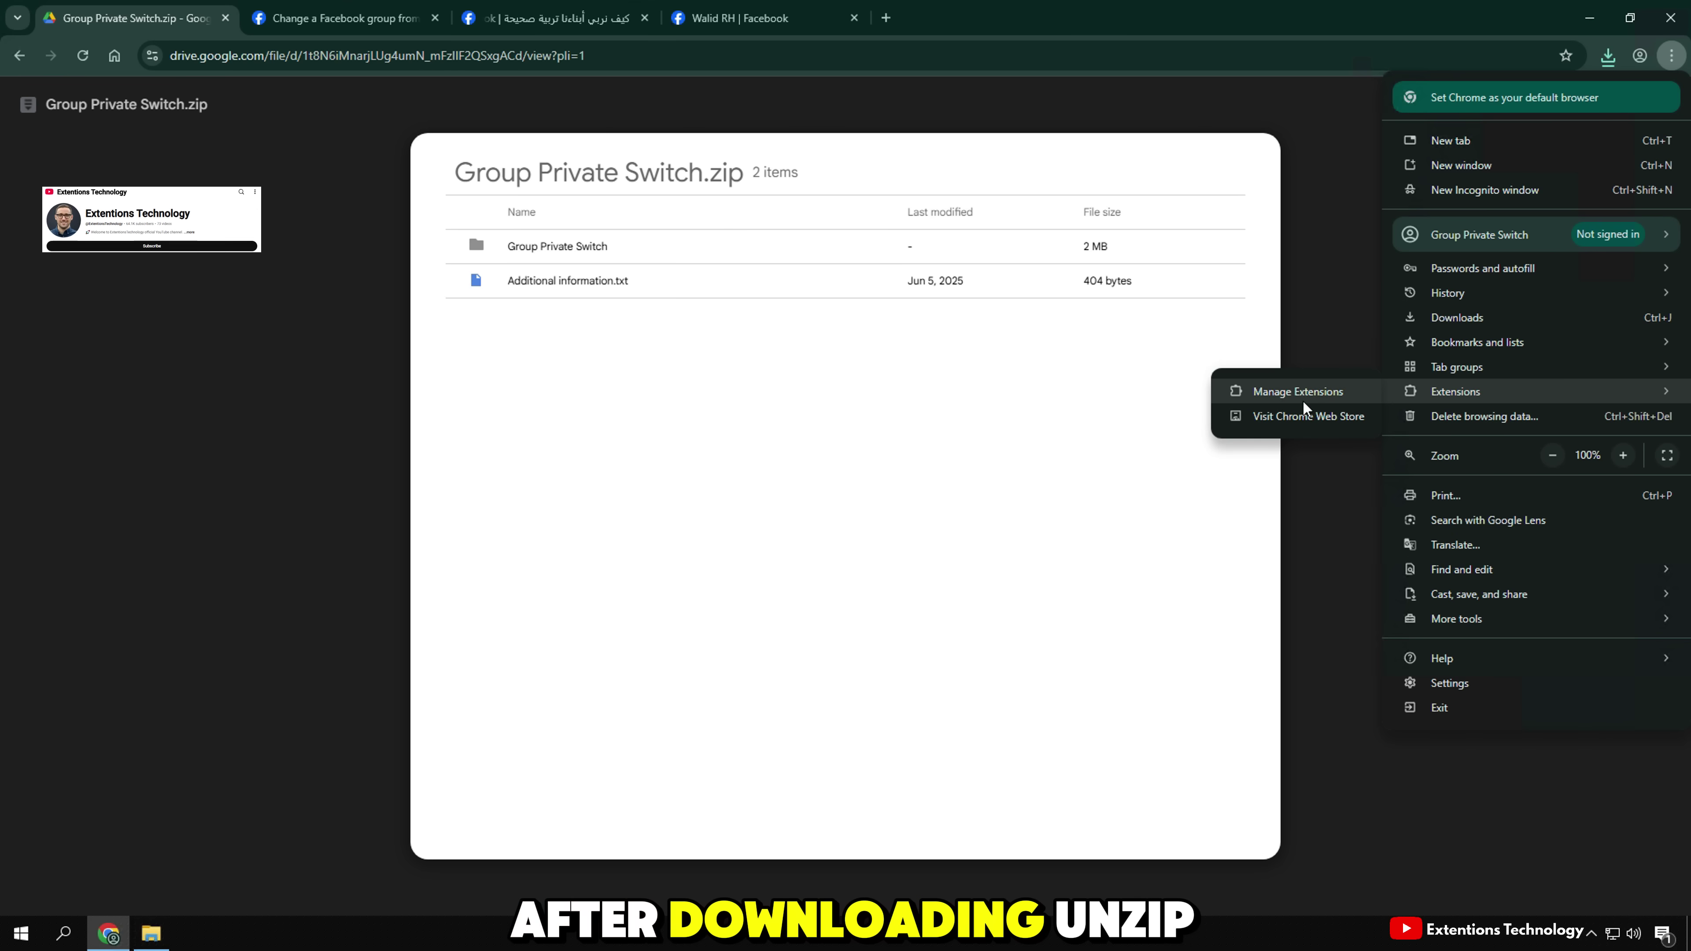
click(1254, 387)
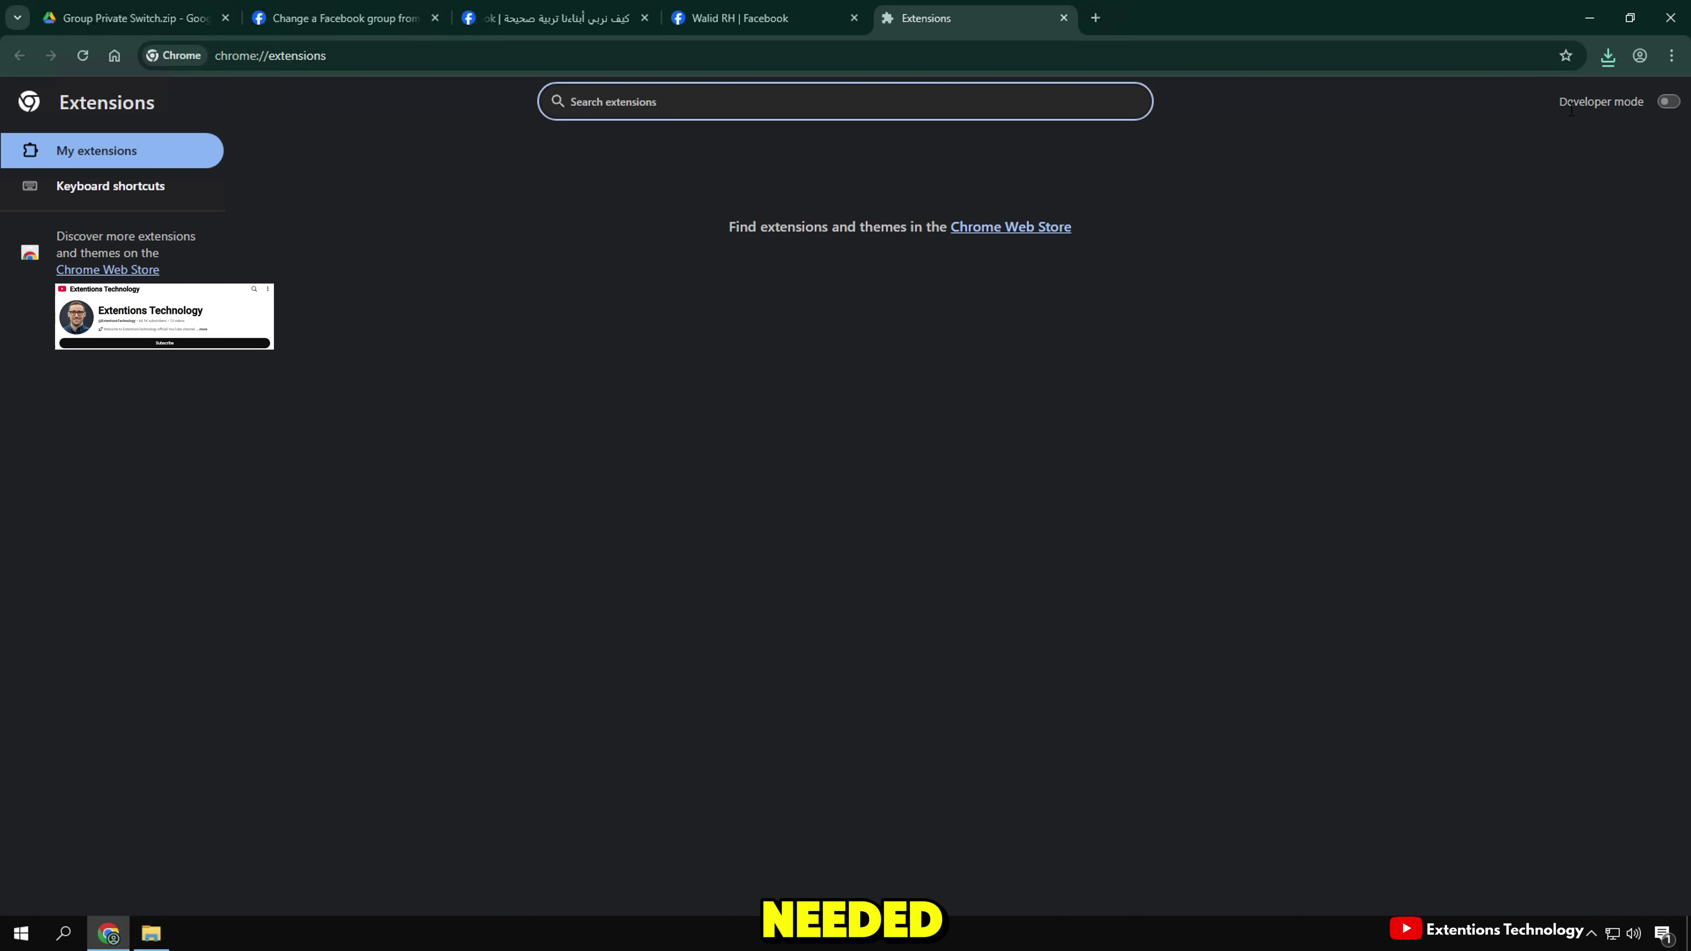
double_click(1589, 101)
click(1668, 102)
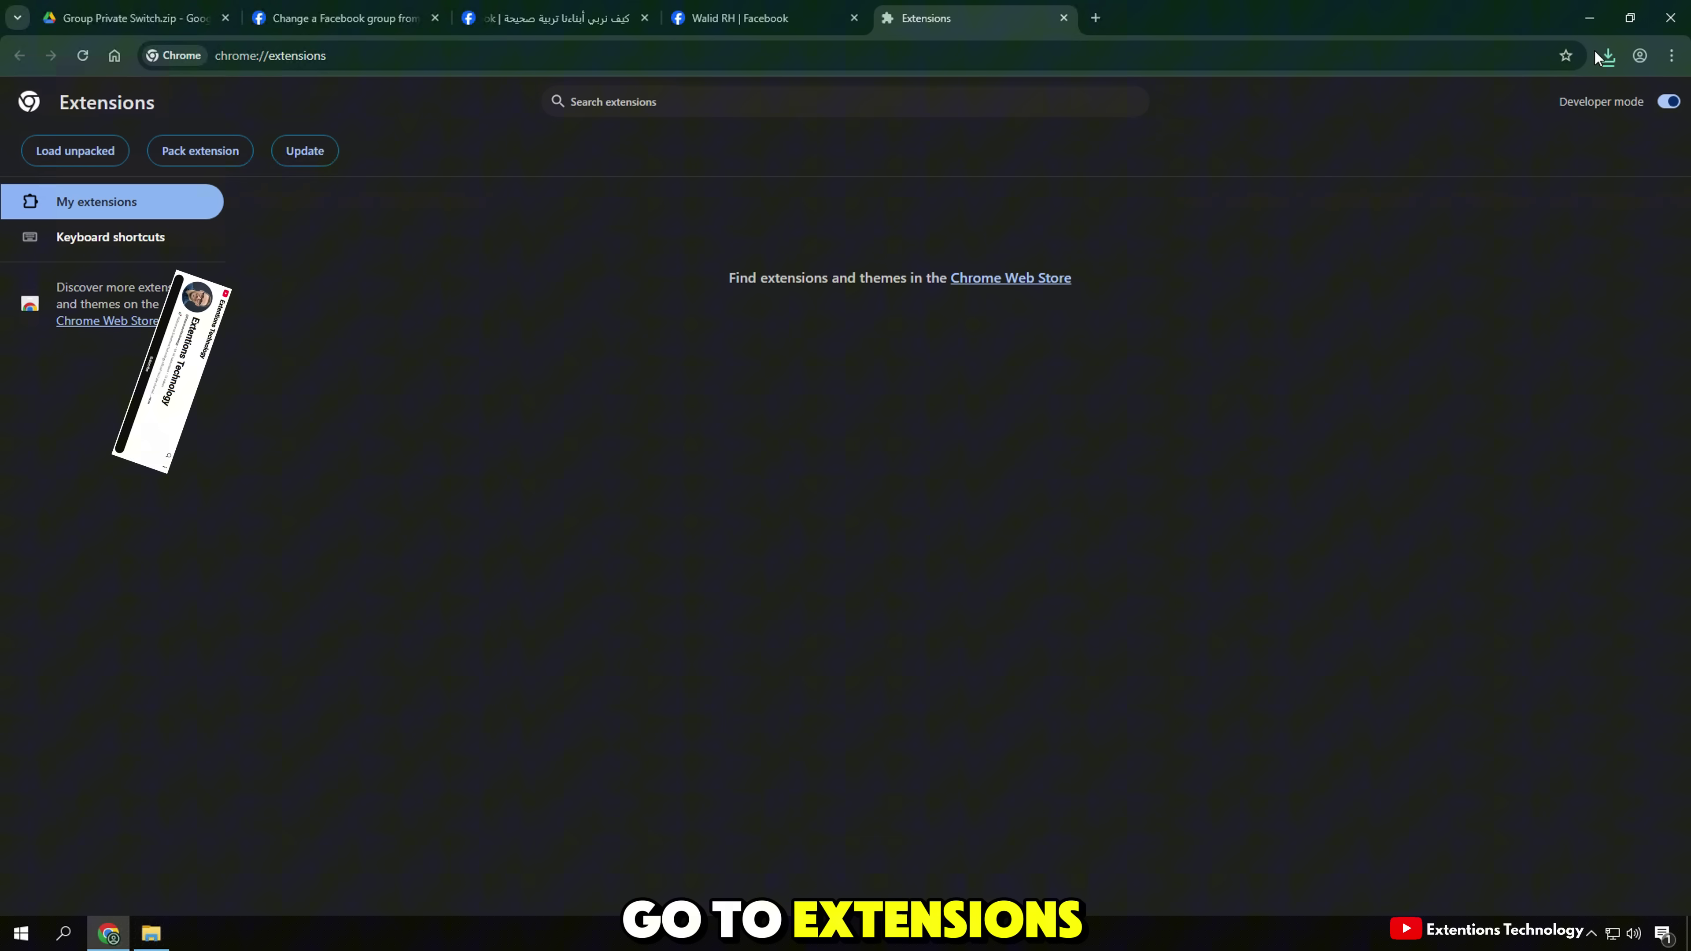
- Extract the downloaded Group Private Switch.zip to a Group Private Switch folder on the Desktop and close the archive
click(1608, 56)
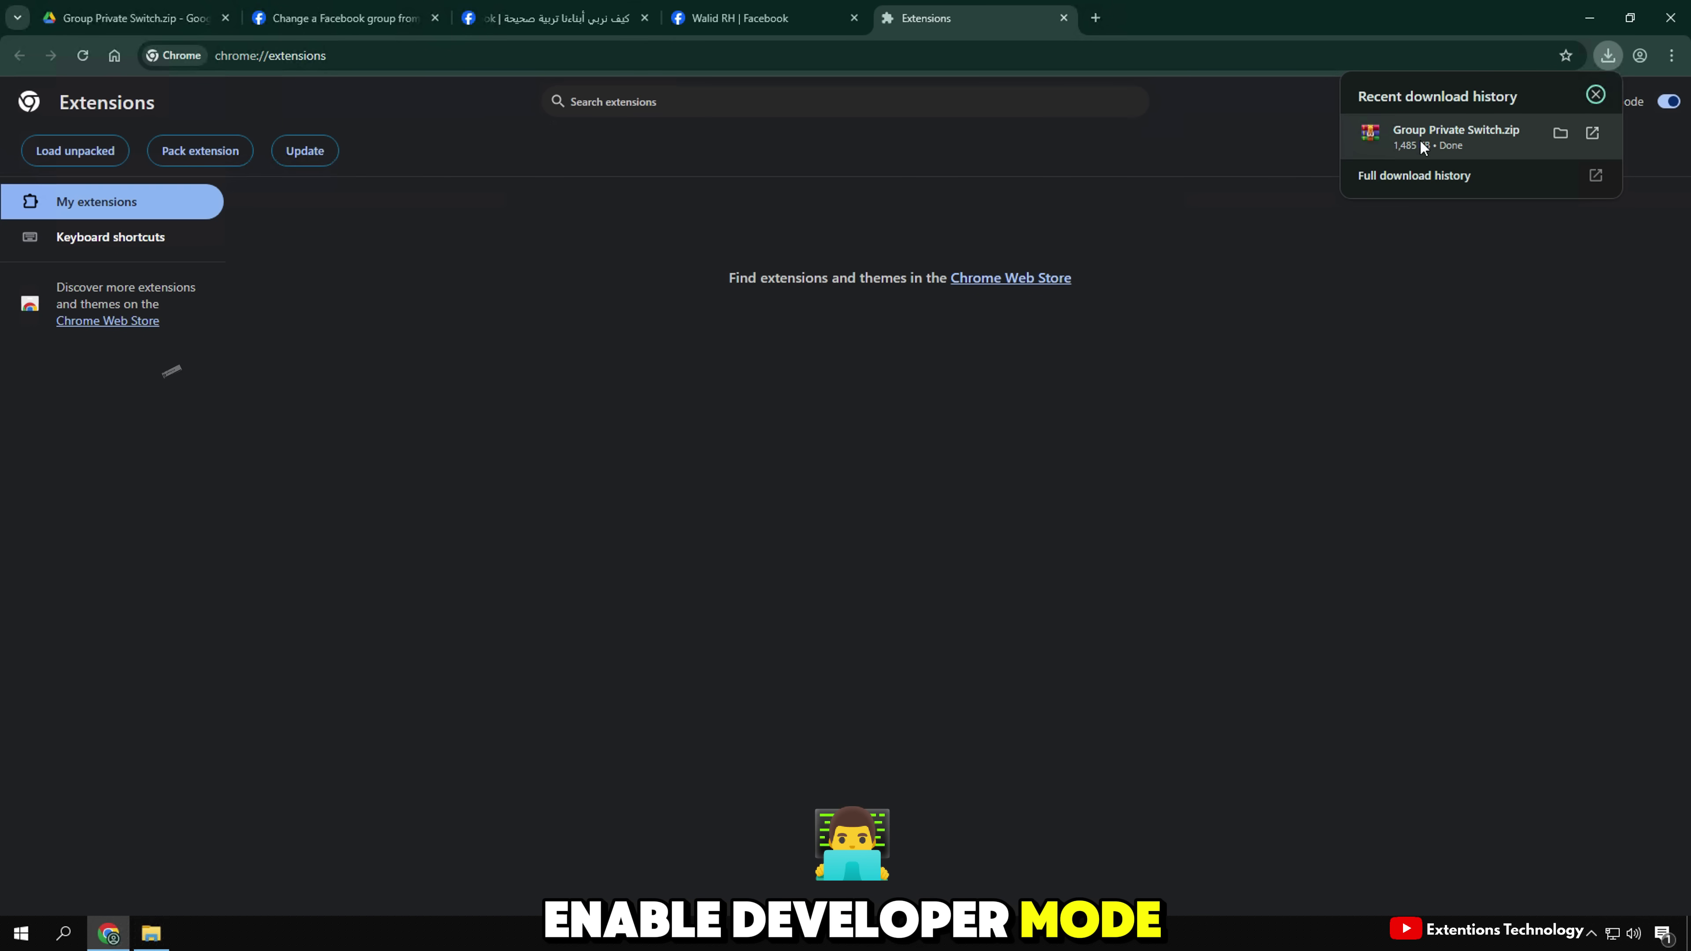
click(1393, 136)
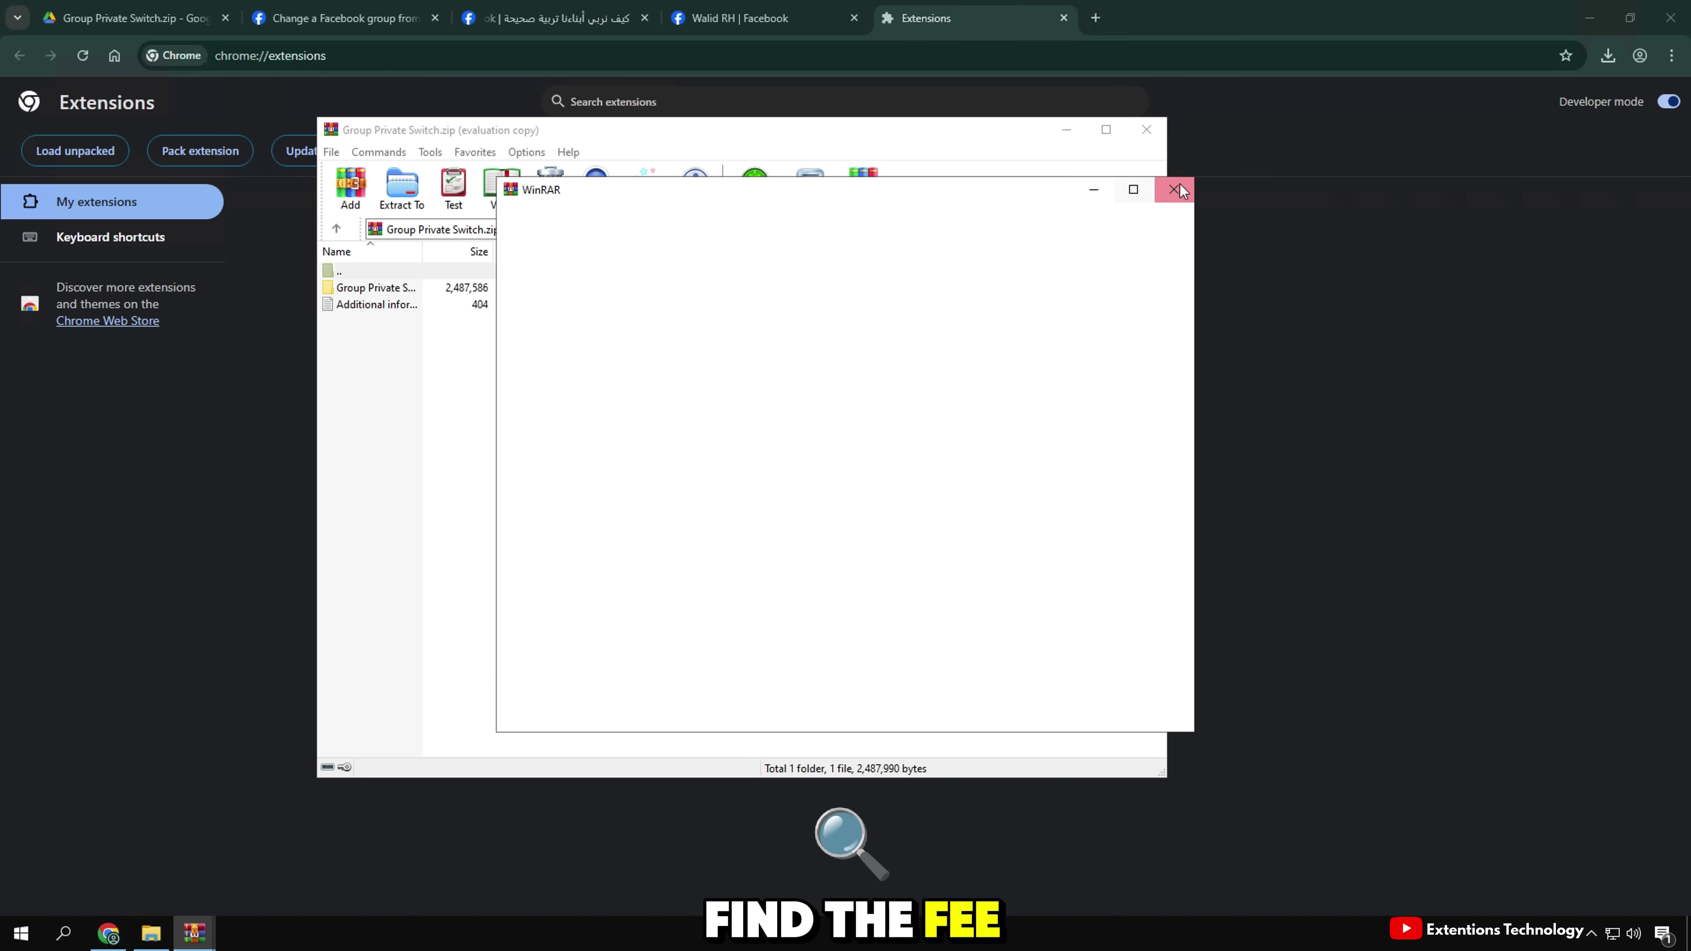
click(1176, 190)
drag(826, 130, 1329, 175)
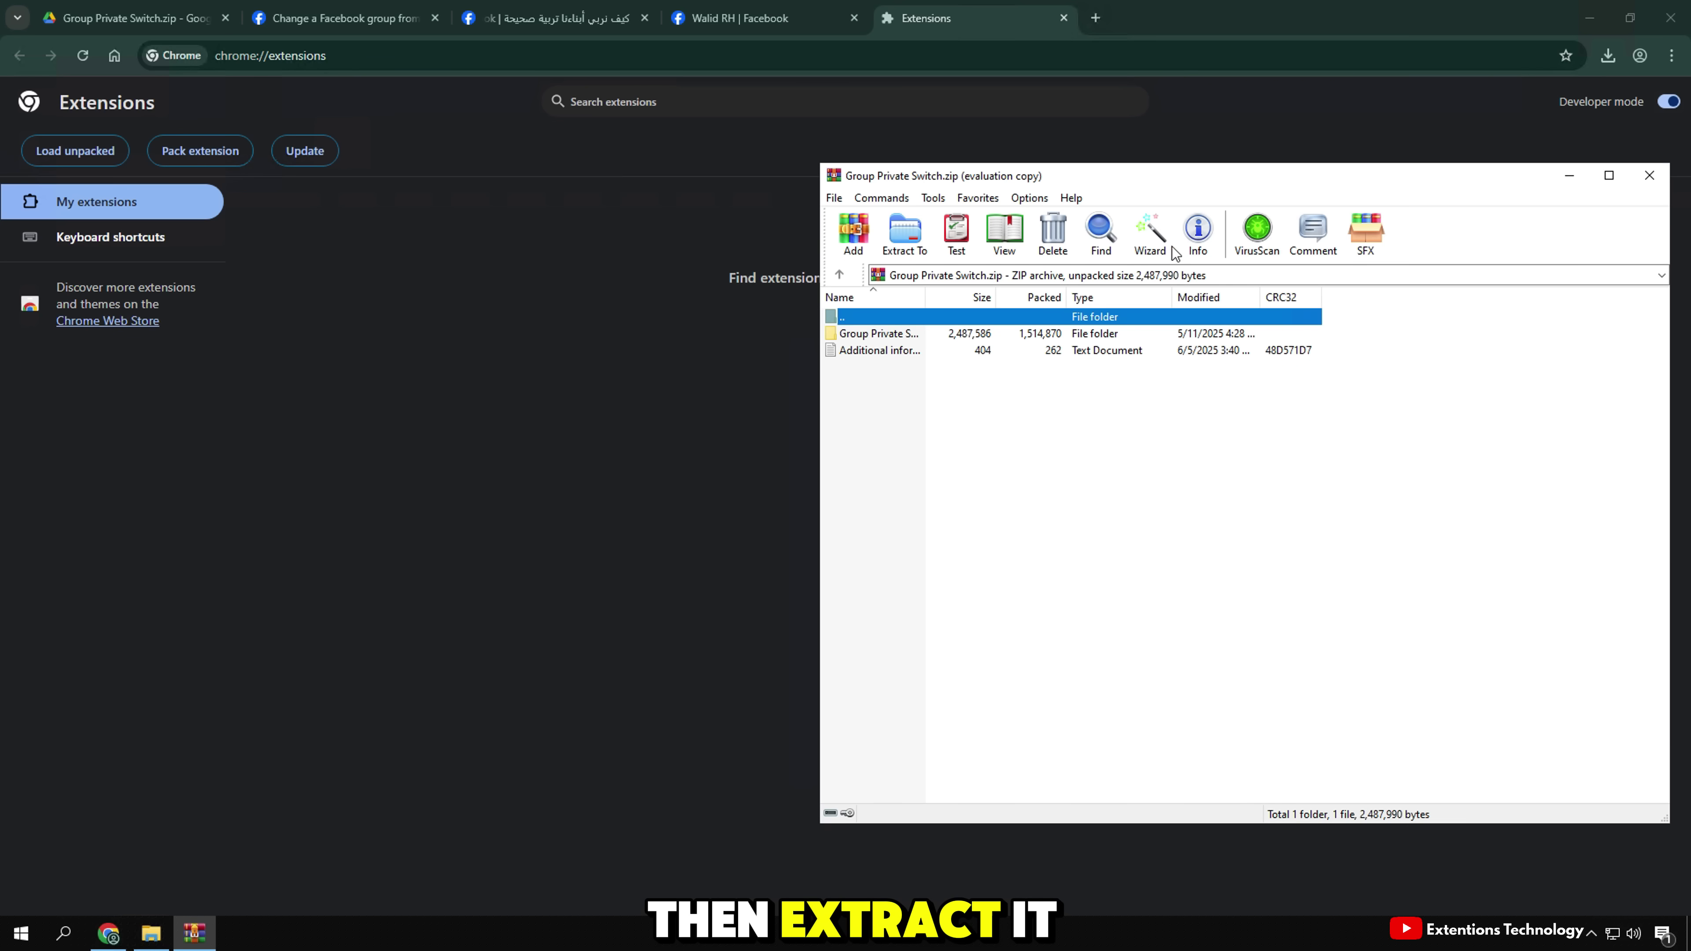
click(1150, 233)
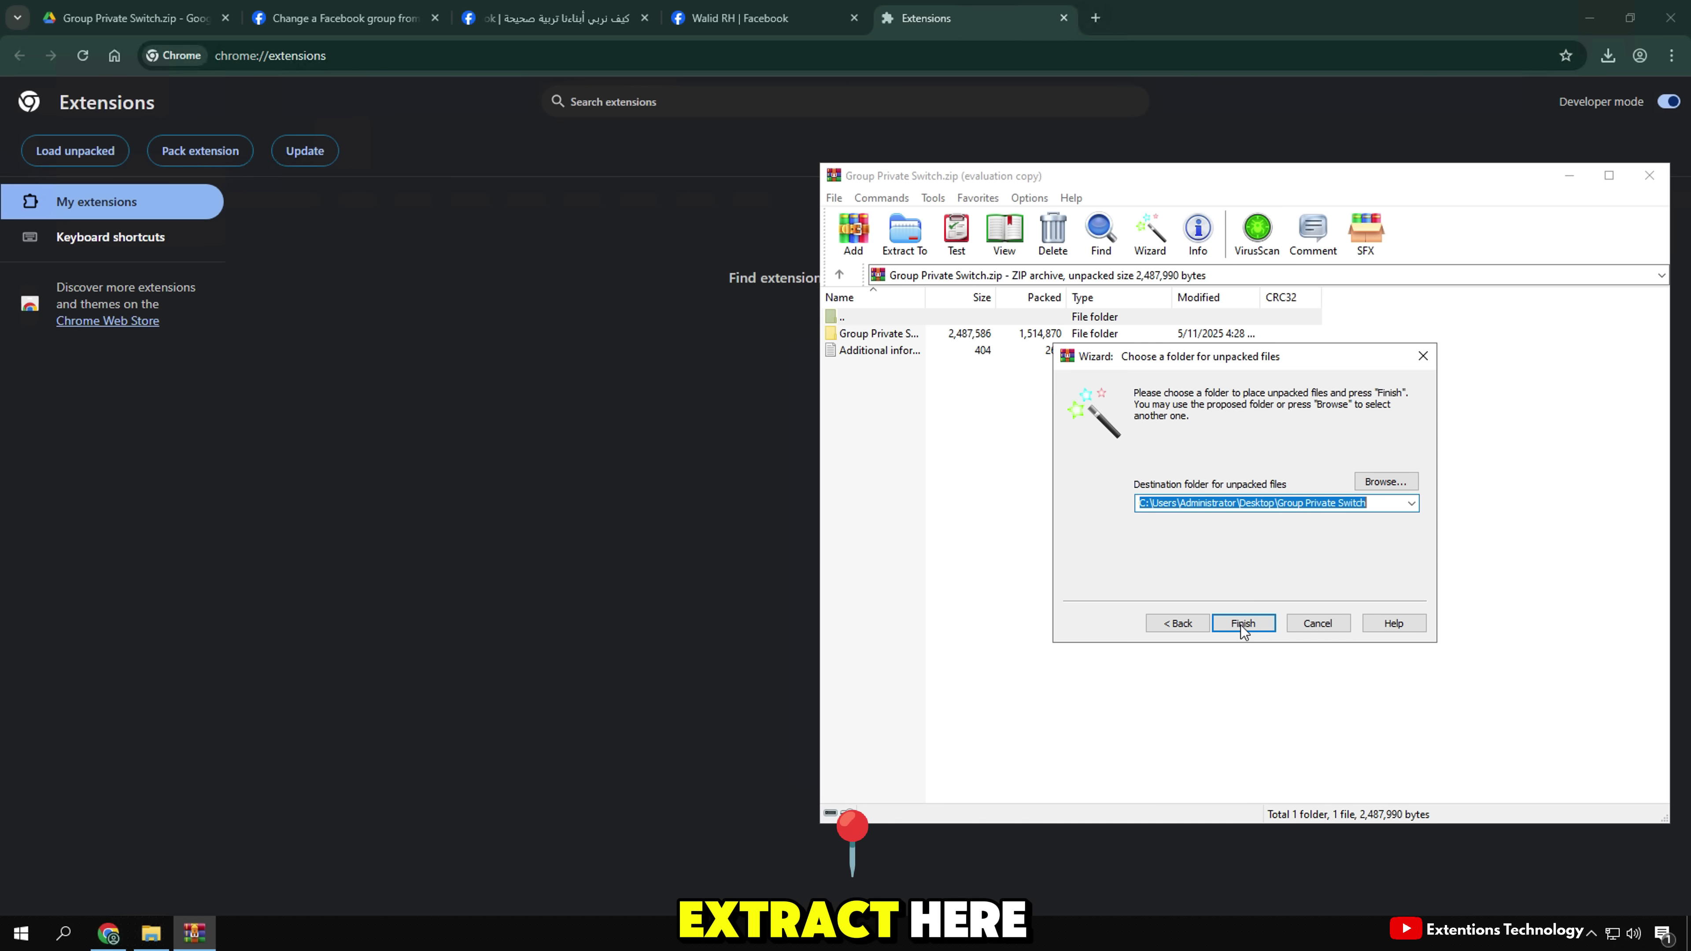
click(1244, 623)
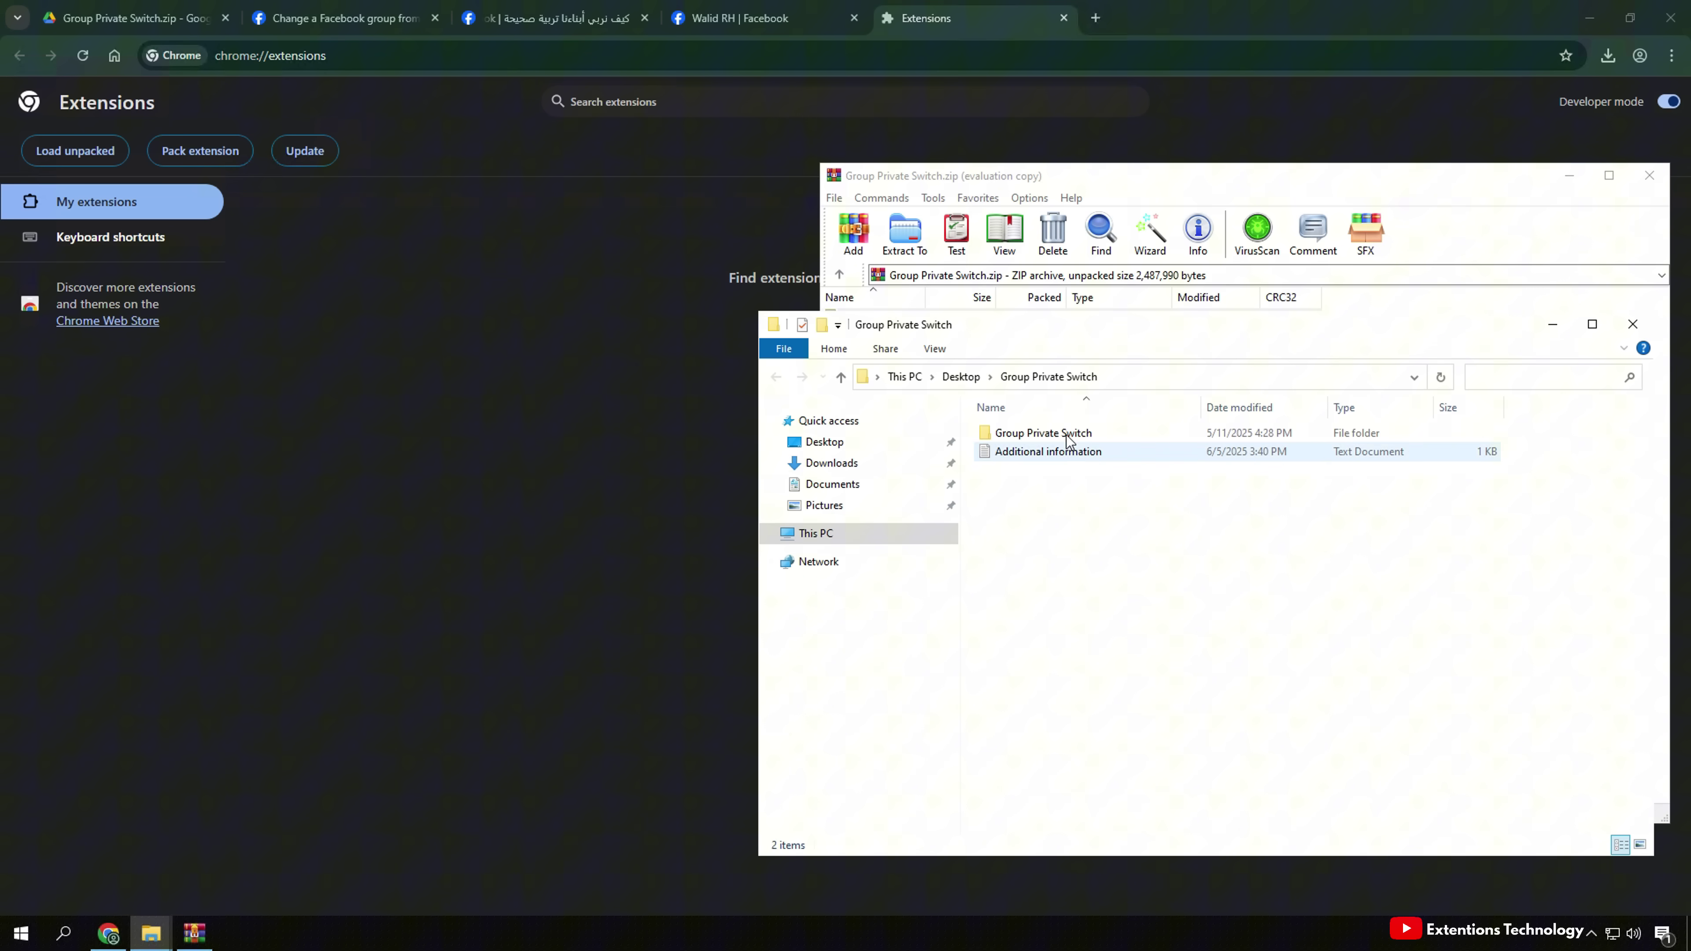
click(1649, 175)
- Install the extracted Group Private Switch folder as an unpacked Chrome extension, reload it and update the extensions
click(1073, 434)
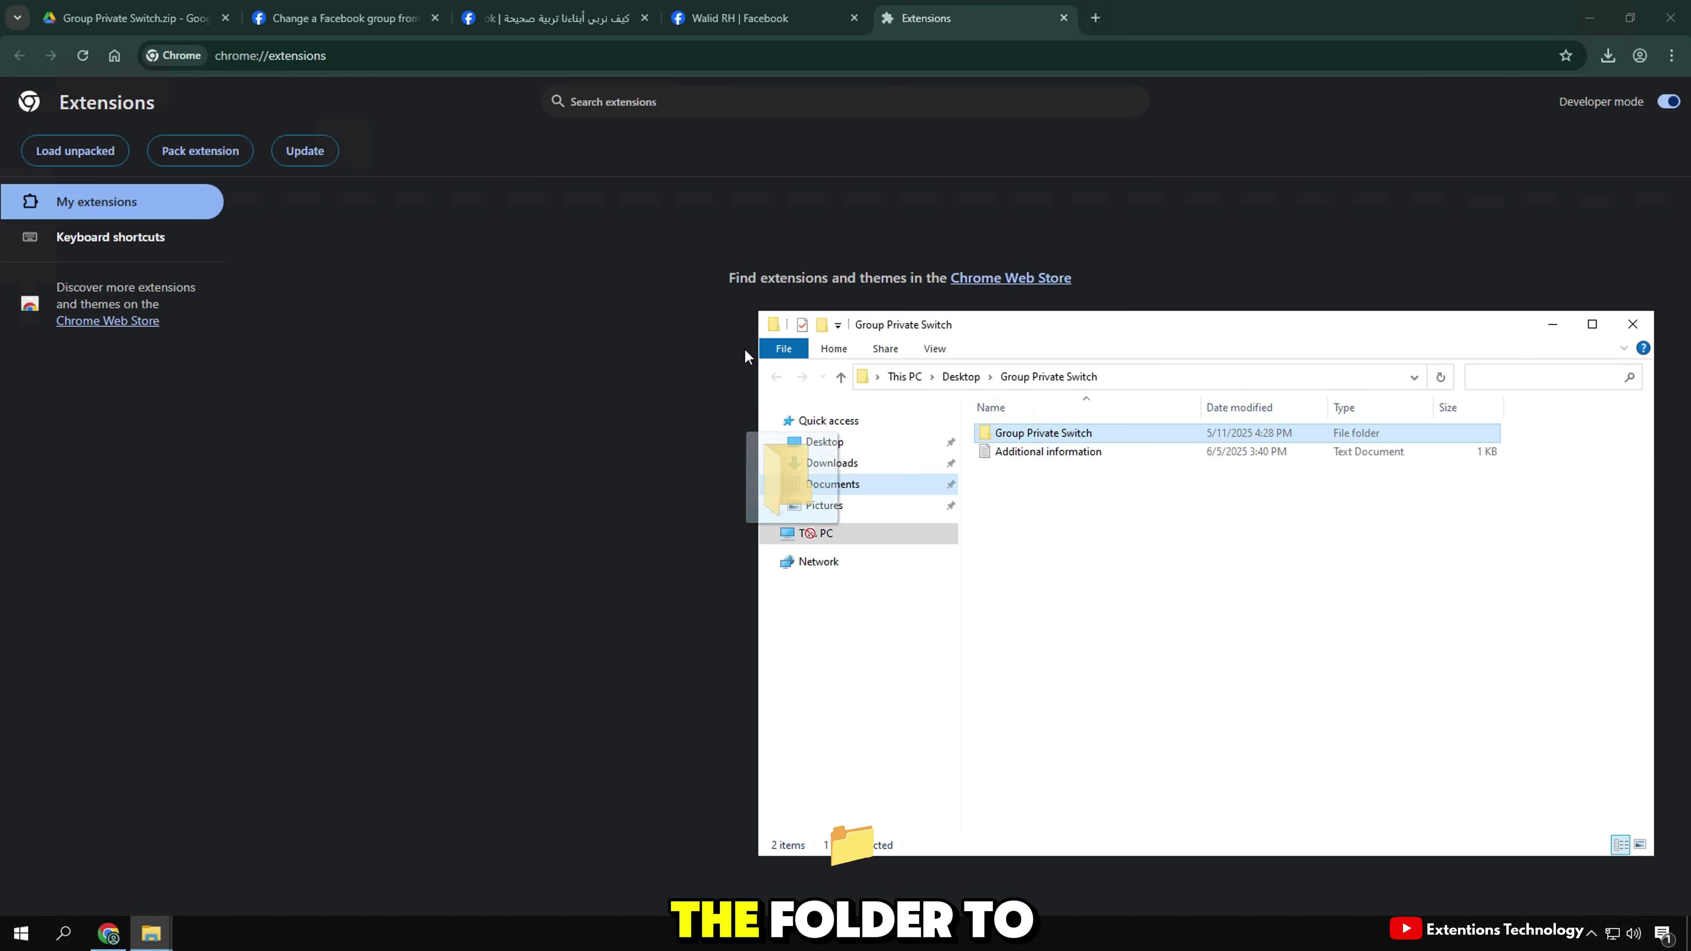
drag(799, 480, 434, 372)
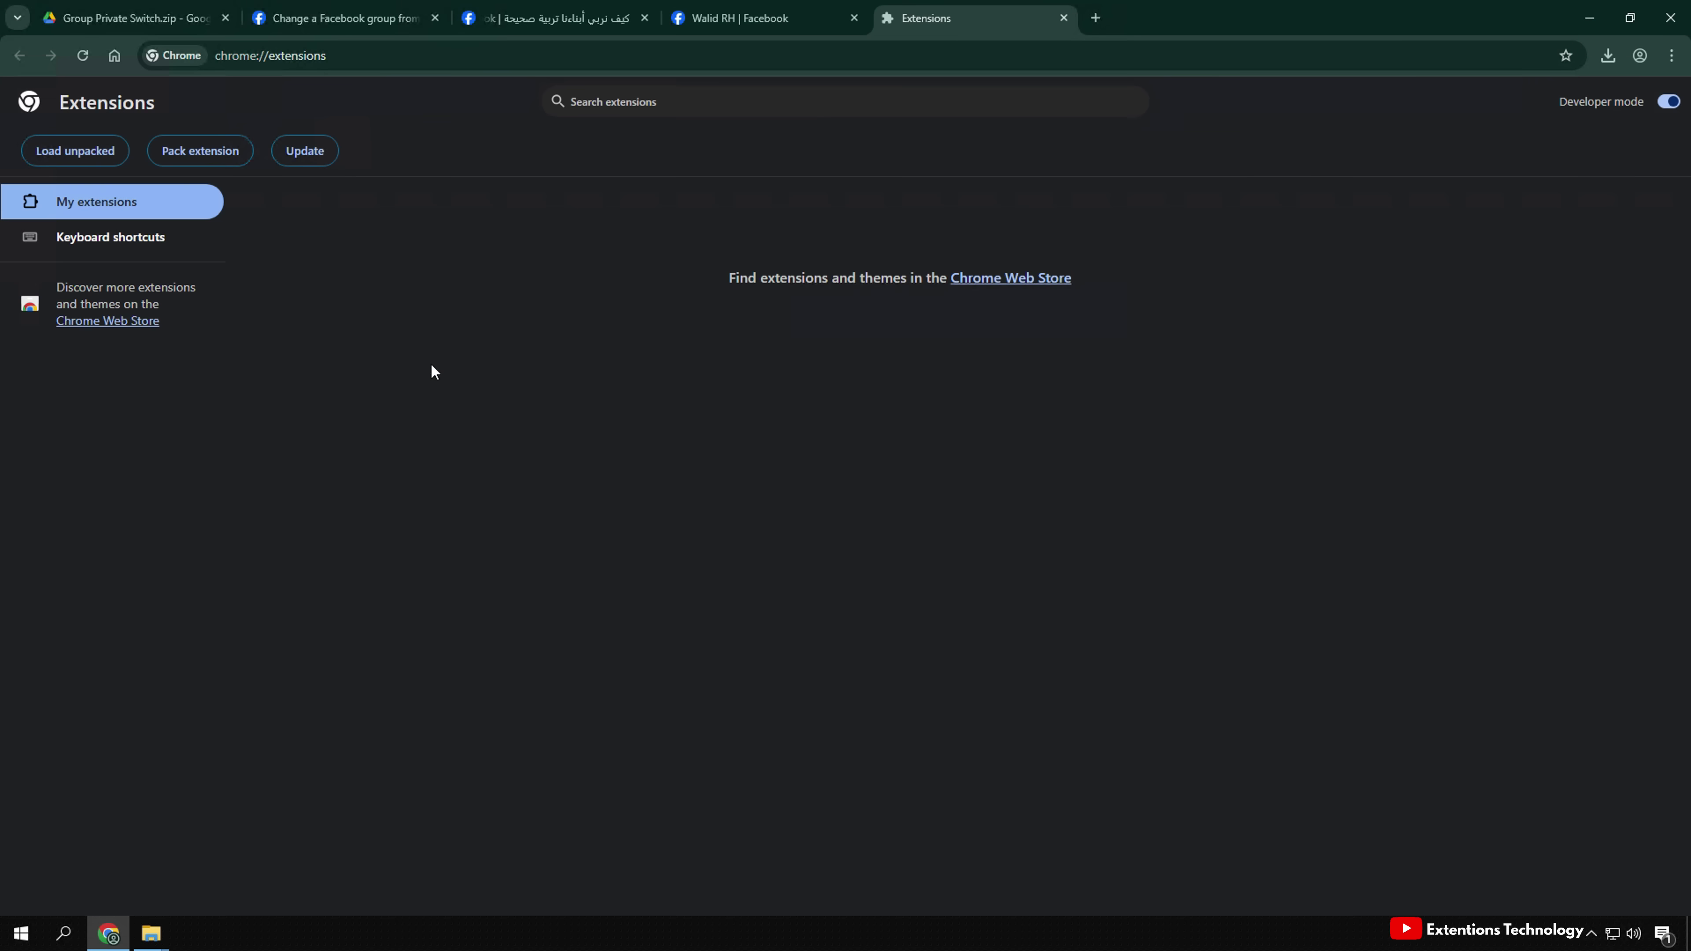
click(648, 417)
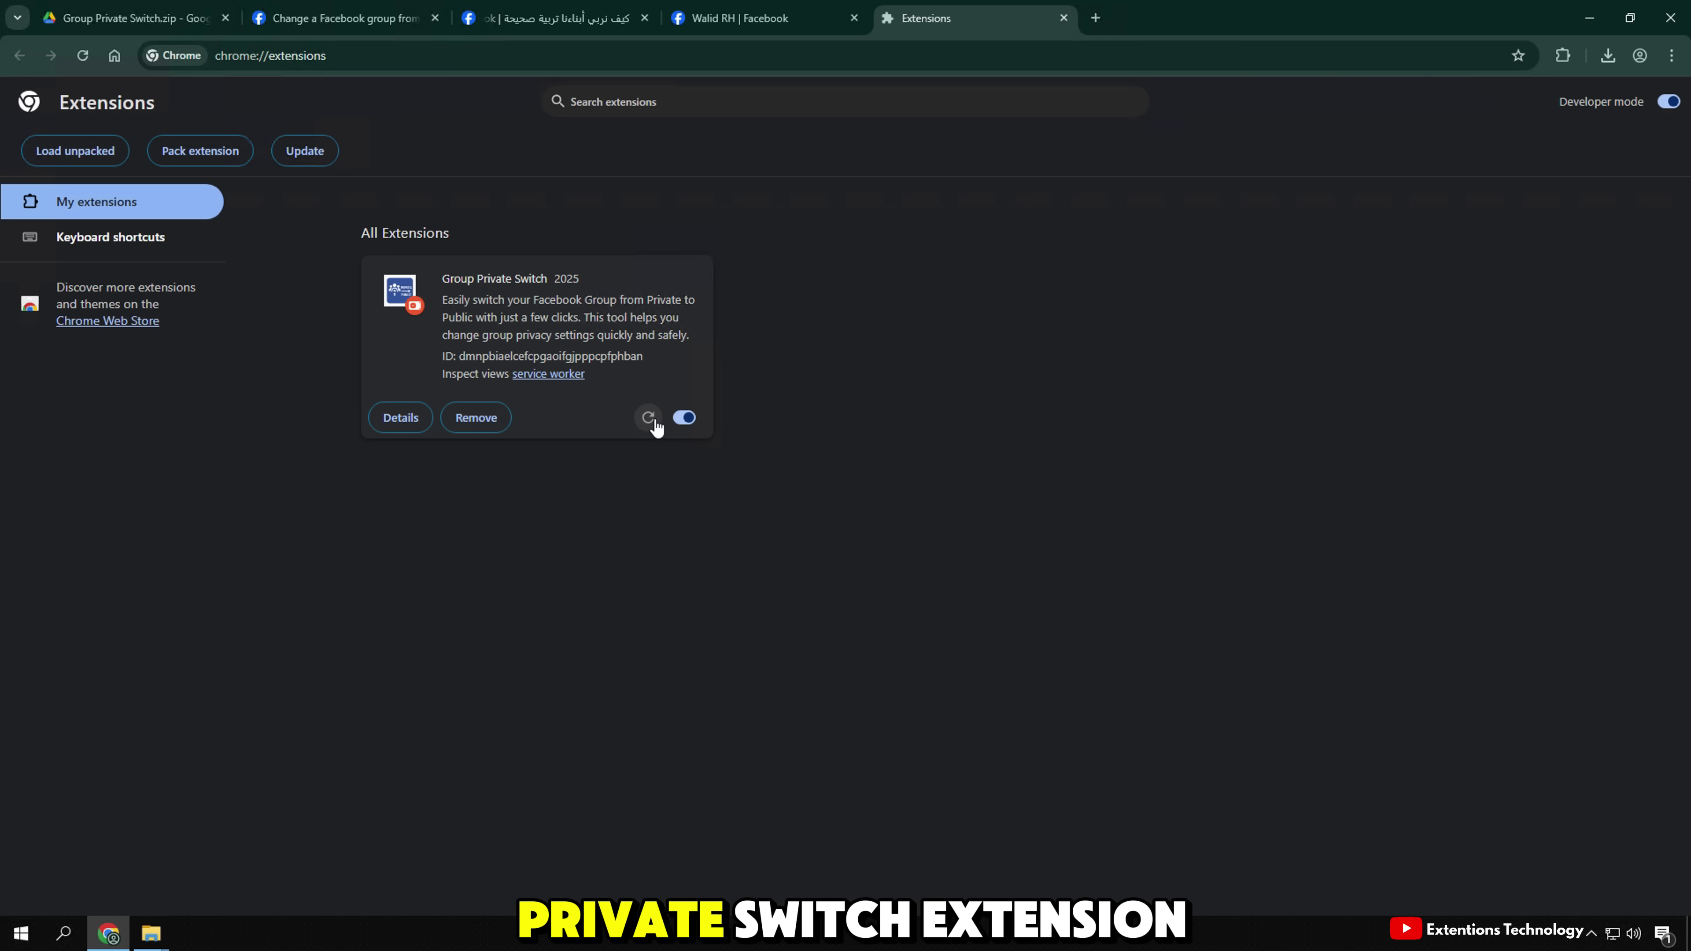
click(299, 152)
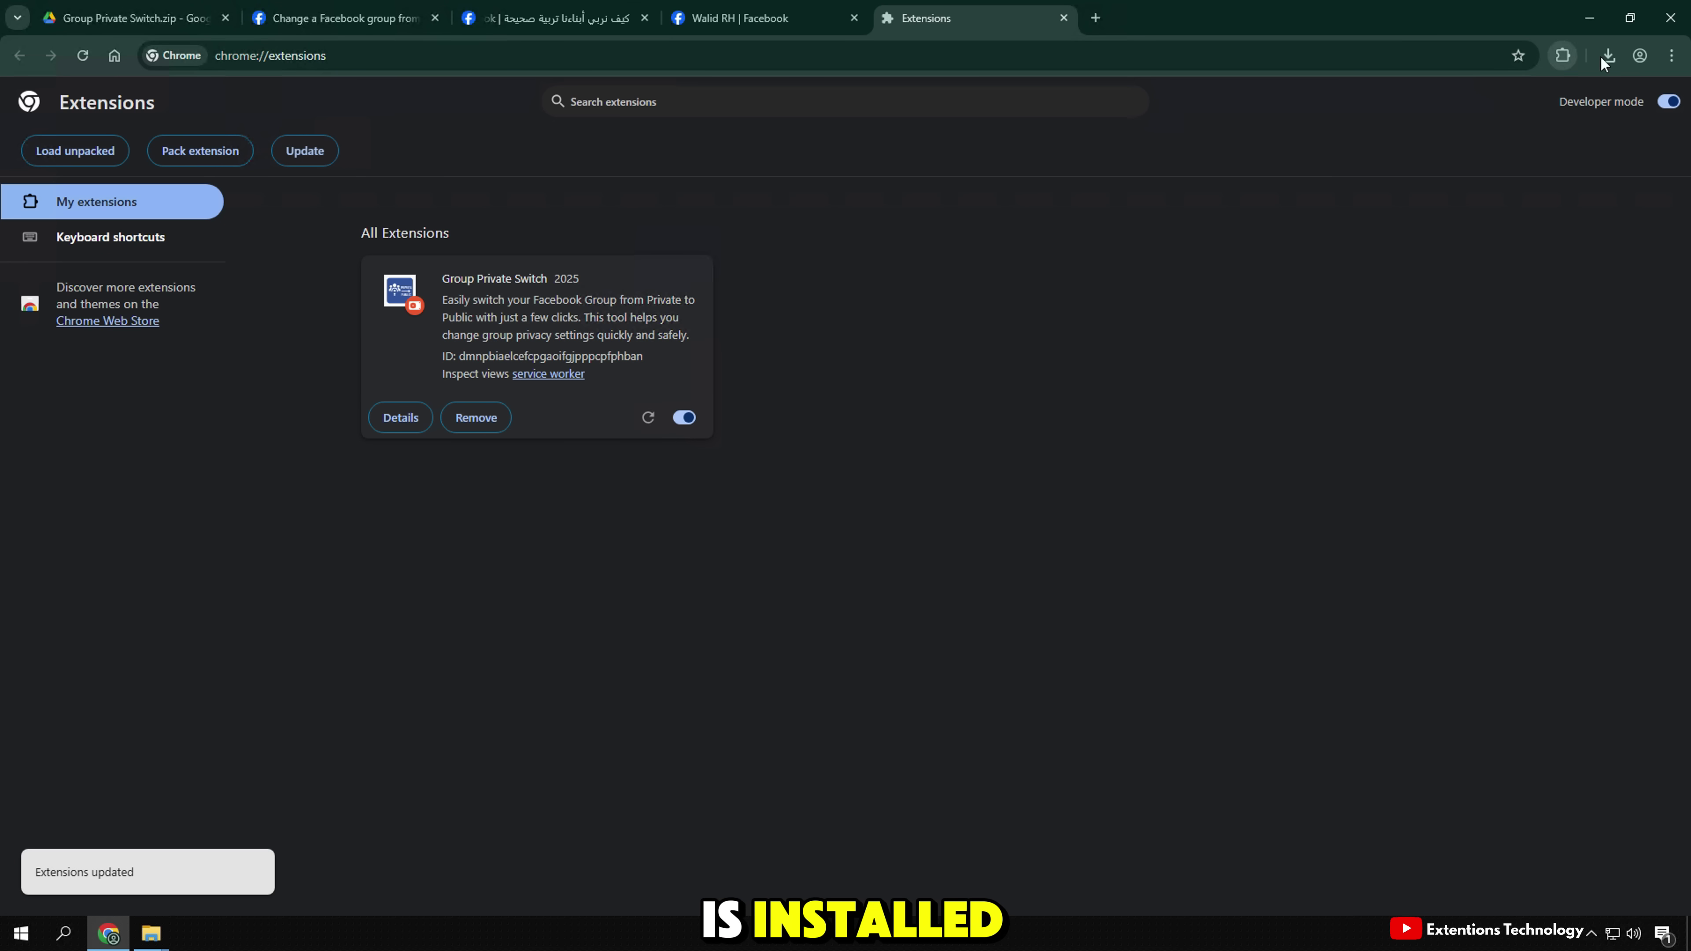
- Pin the Group Private Switch extension to the browser and open its group privacy change request form
click(1562, 56)
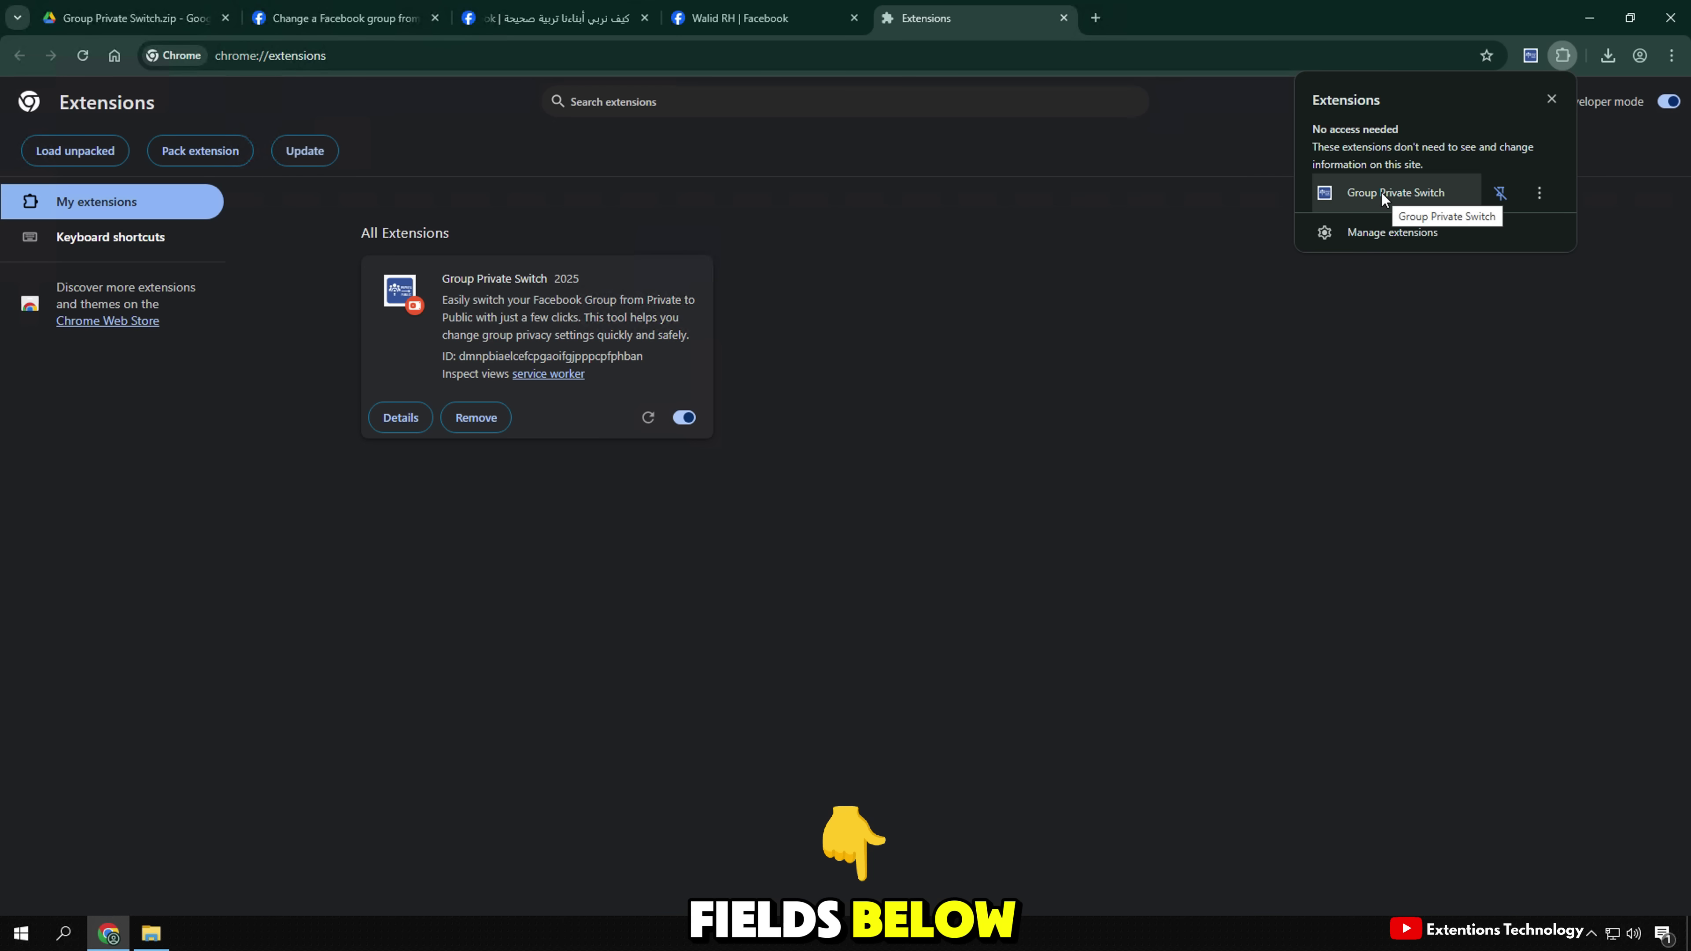
click(1366, 192)
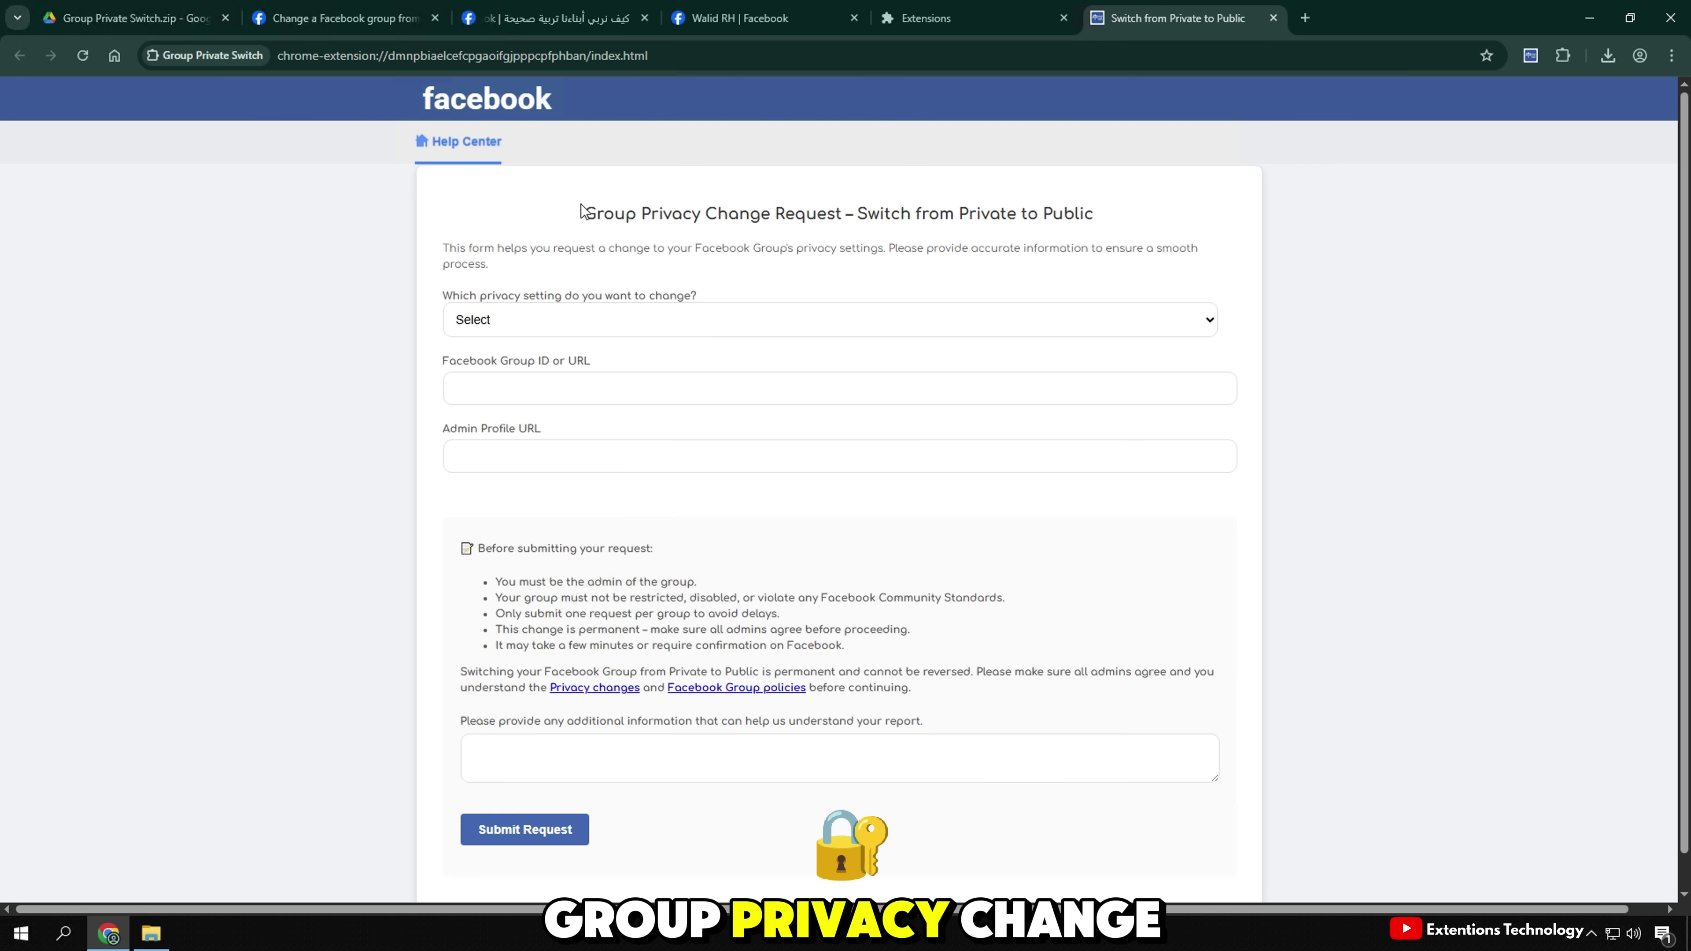
drag(581, 211, 1114, 217)
triple_click(945, 217)
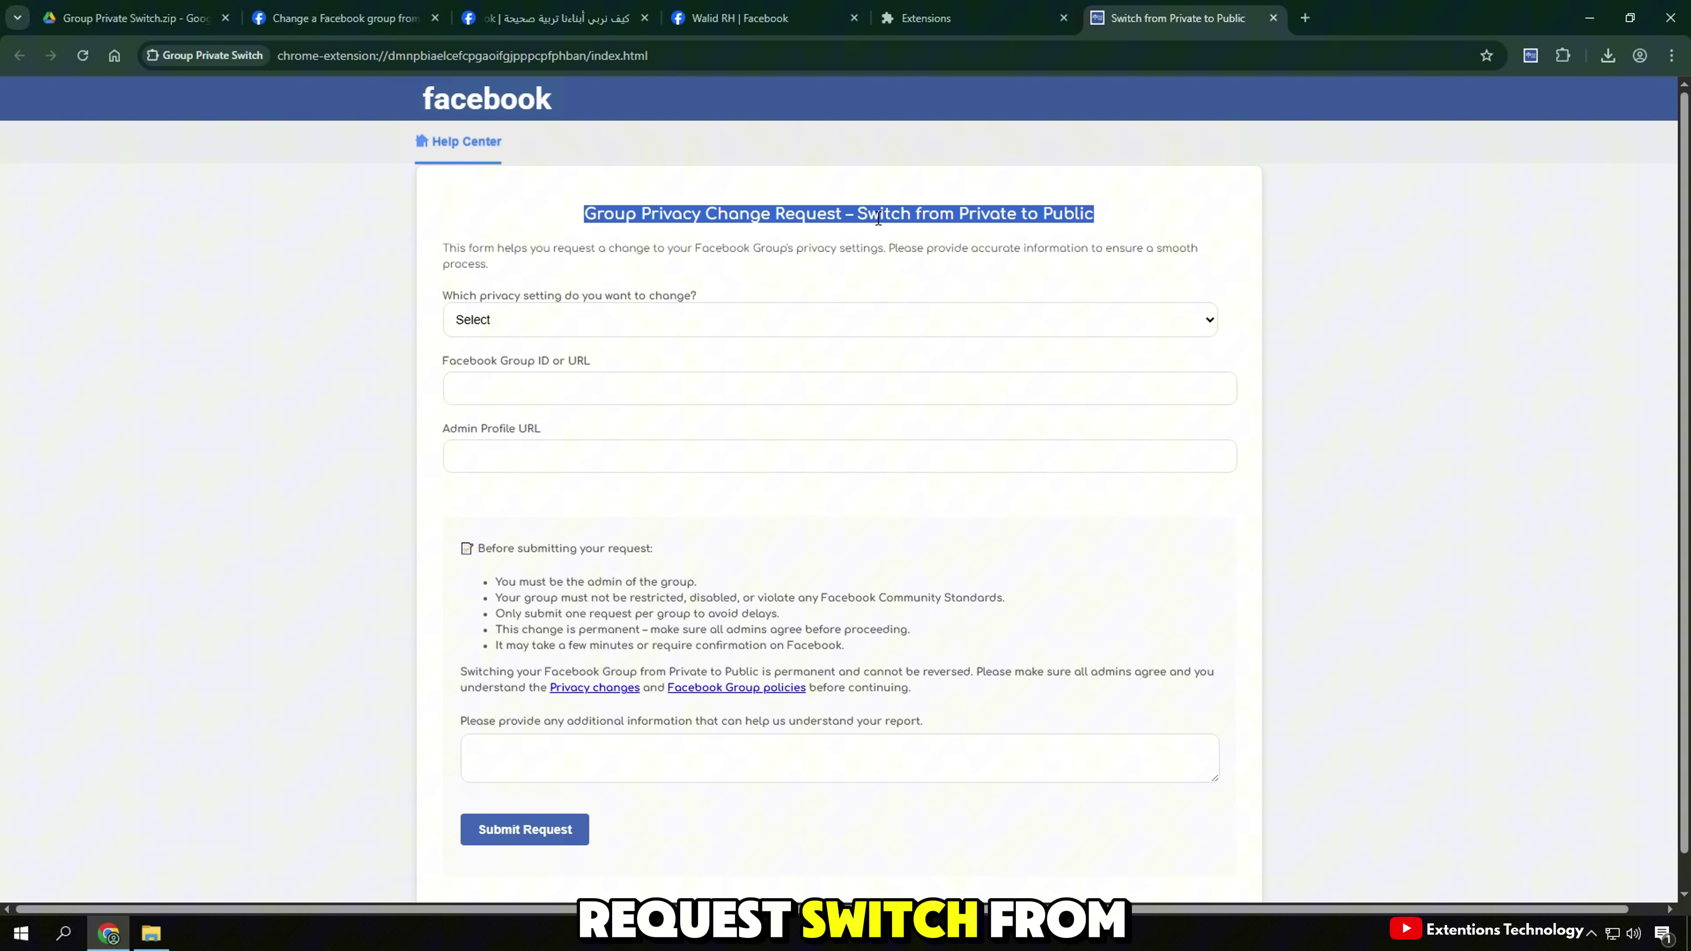
click(826, 200)
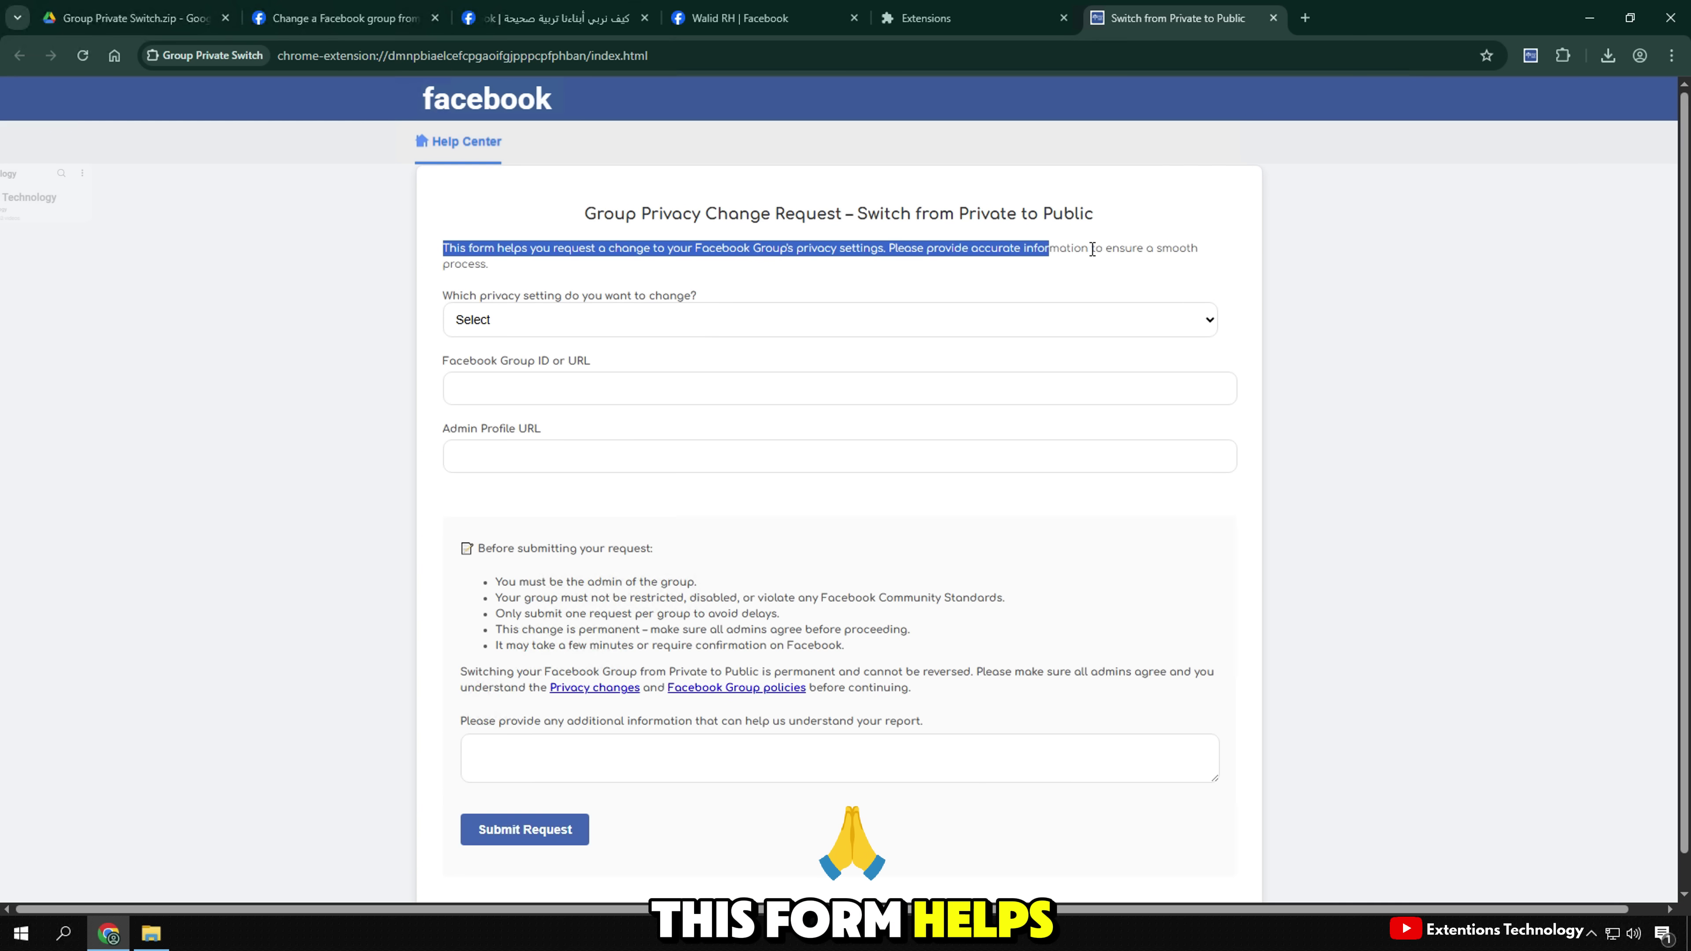
- Choose Private → Public as the privacy setting to change in the request form
drag(442, 293, 725, 287)
click(634, 319)
click(528, 367)
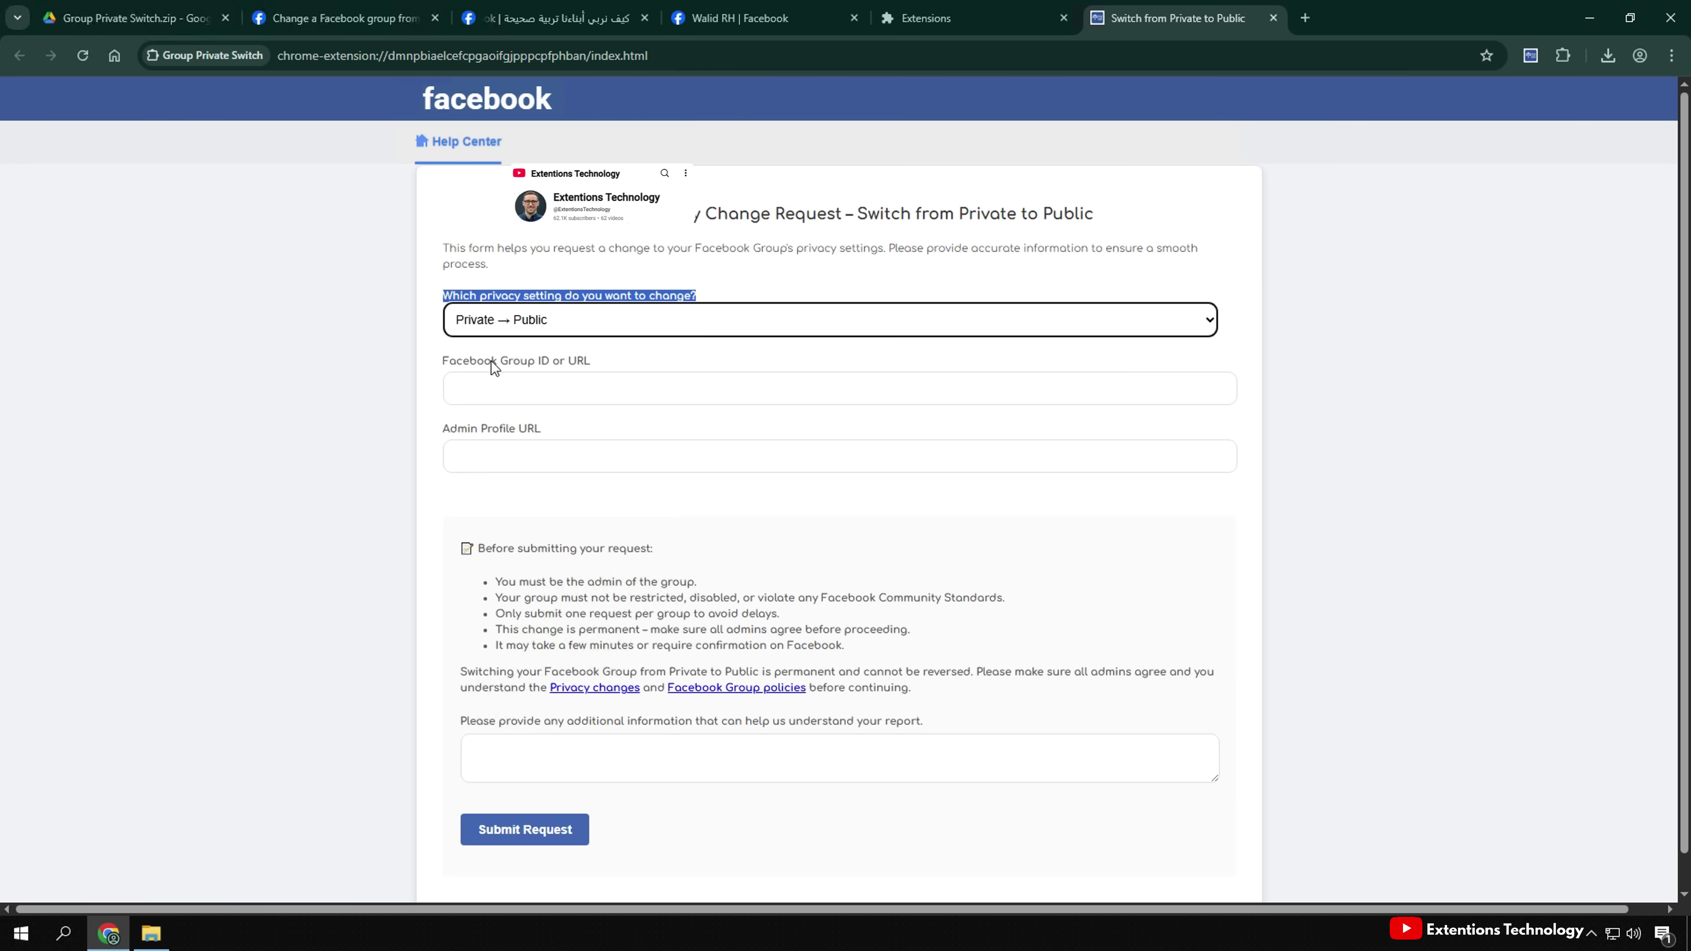
drag(444, 360, 533, 364)
click(588, 364)
click(498, 392)
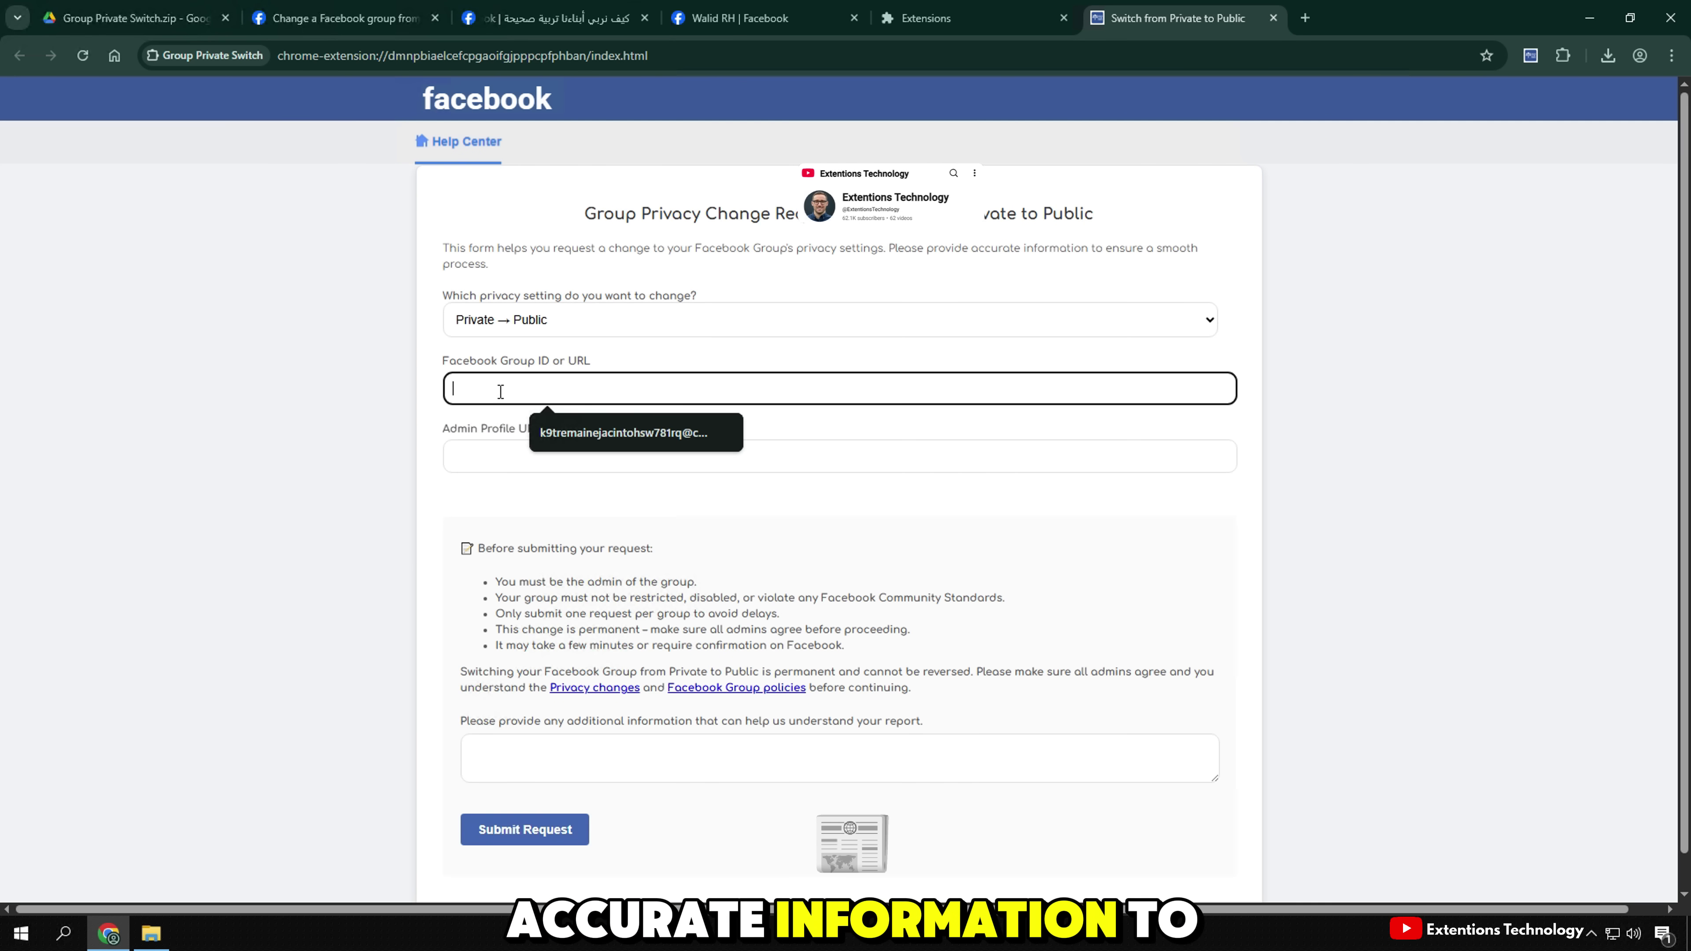
click(448, 368)
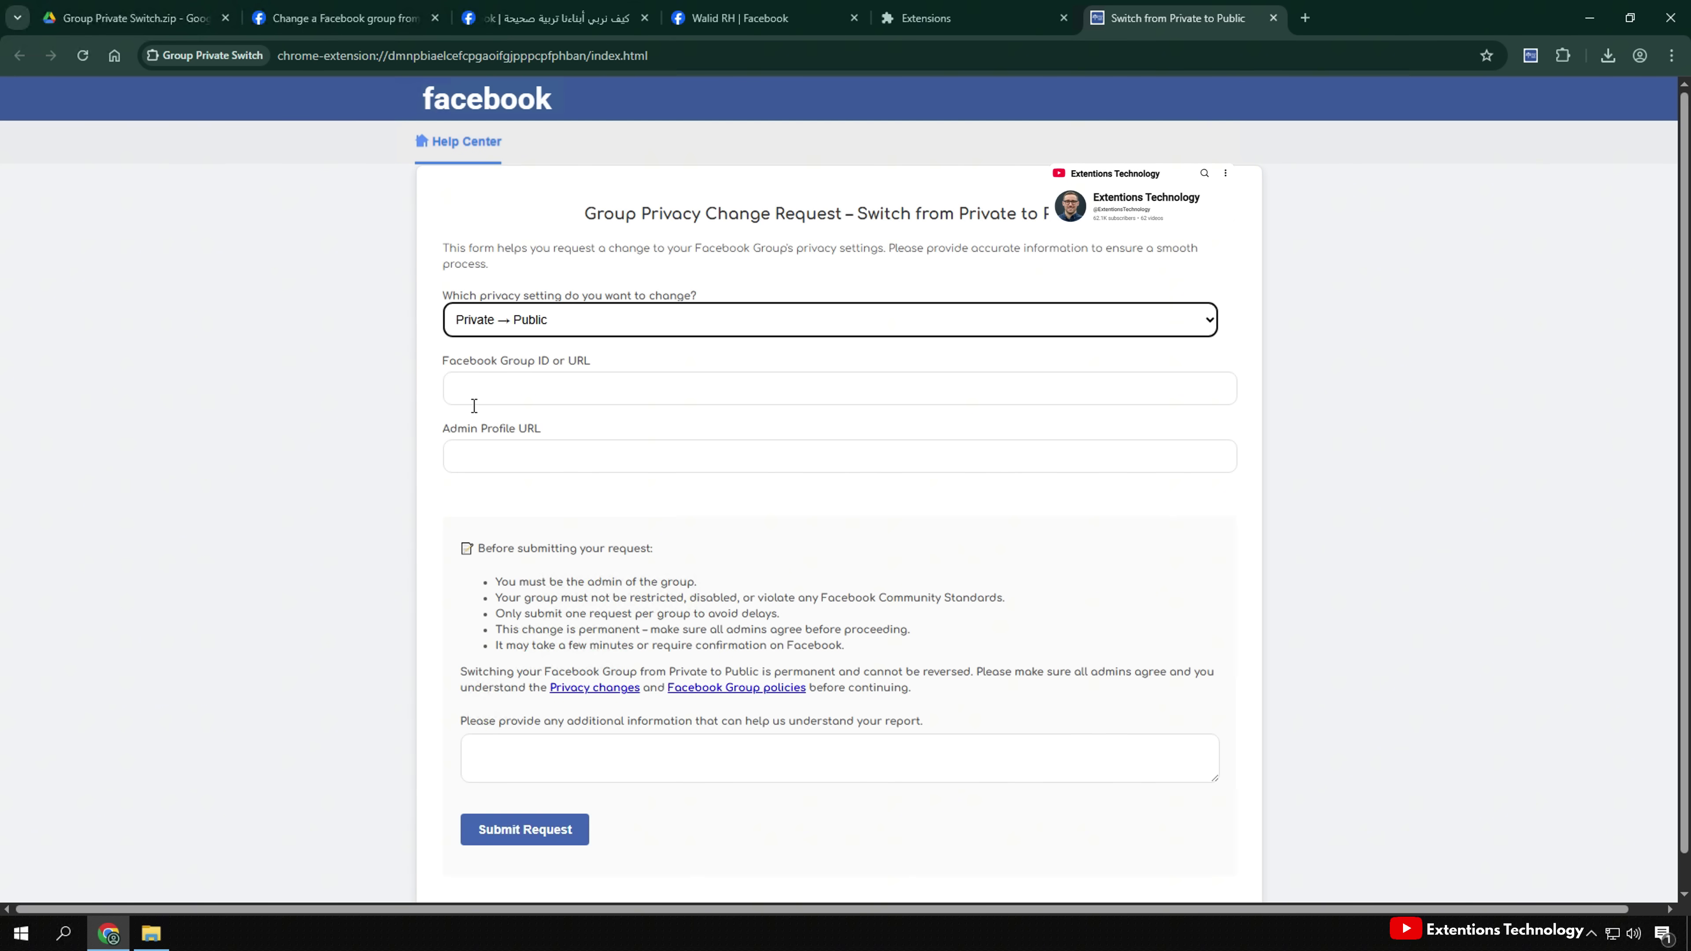
- Copy the group's home page address, facebook.com/groups/supermomy, into the form's Facebook Group ID or URL field
click(577, 20)
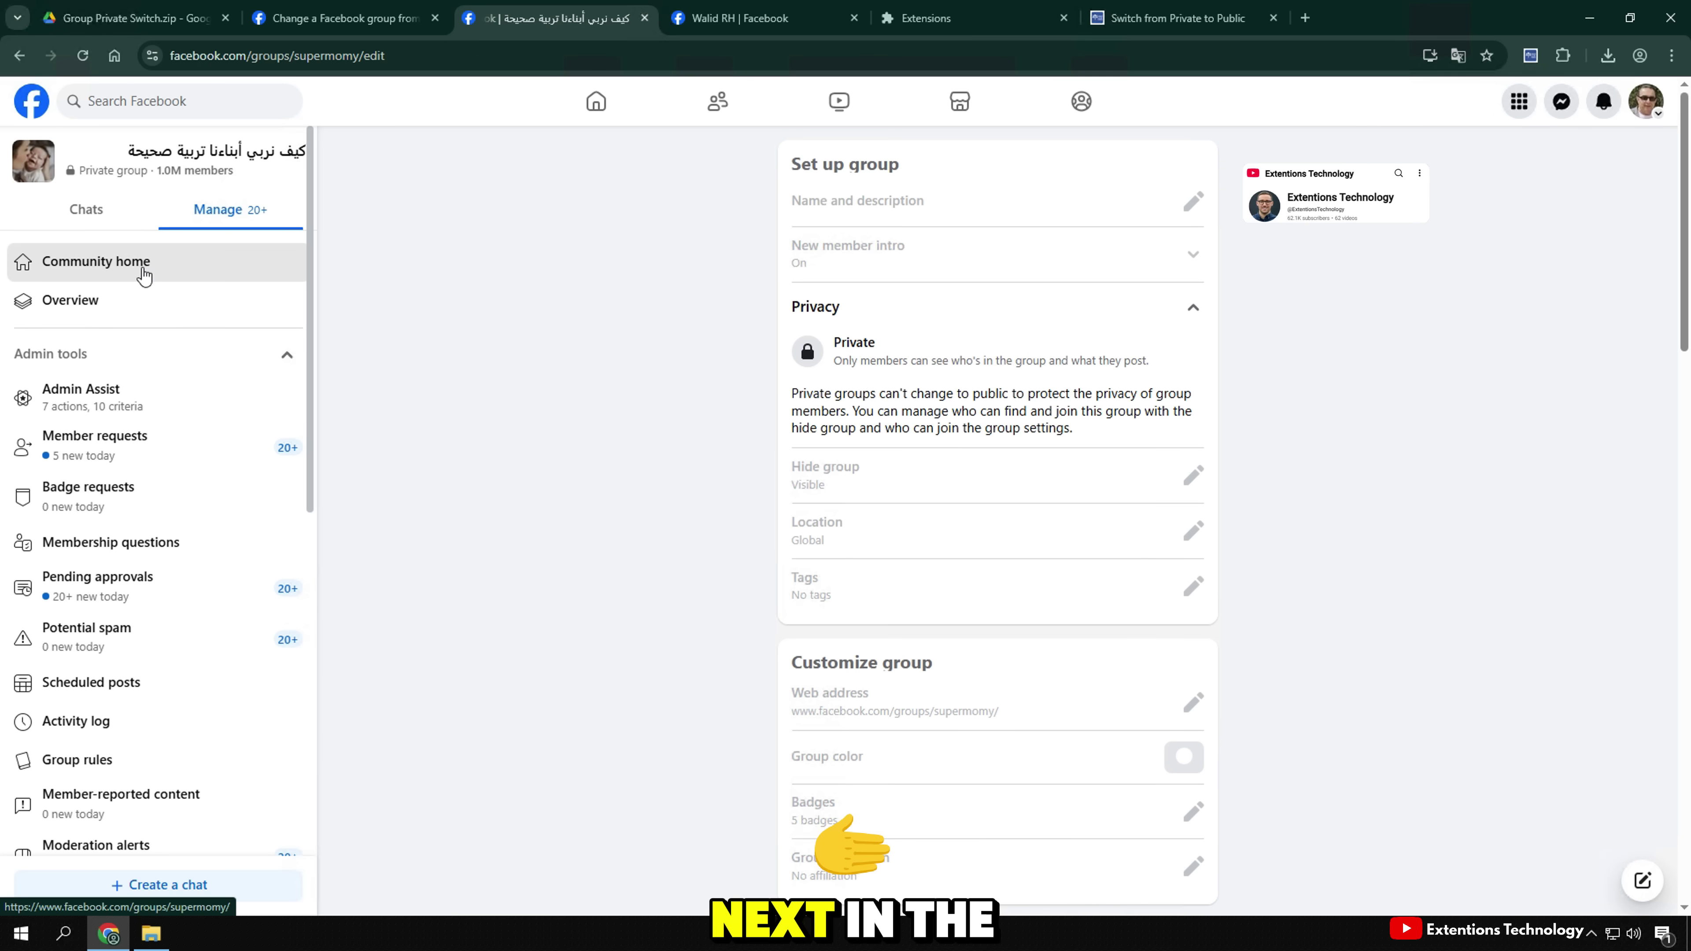
click(359, 57)
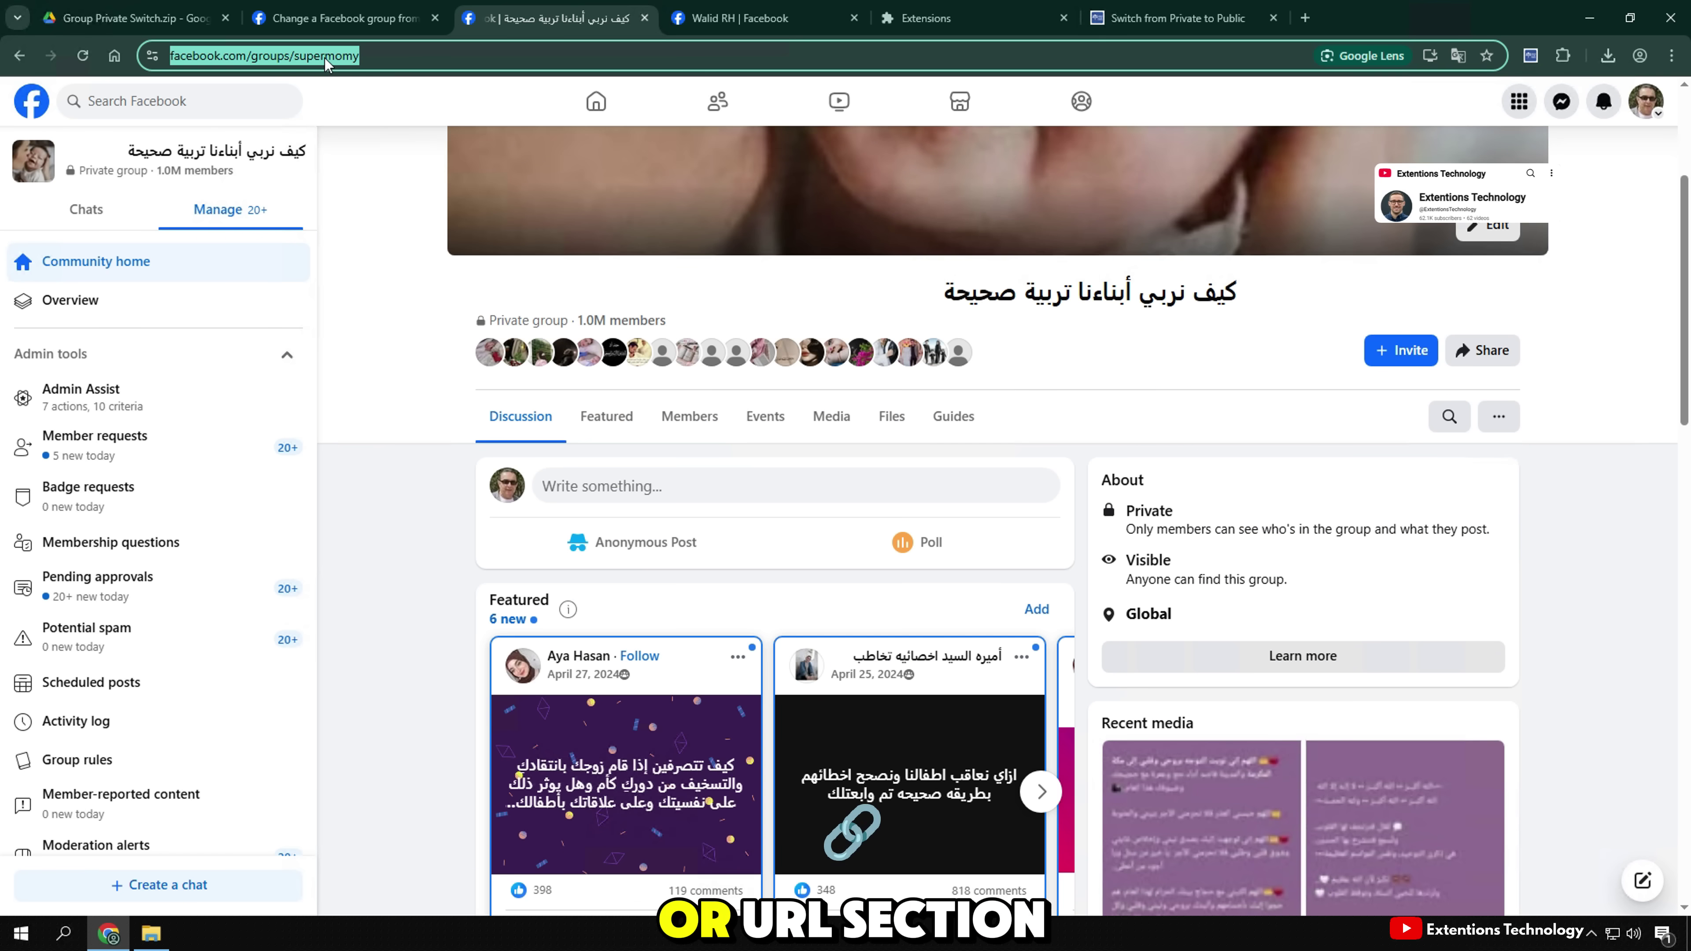
right_click(330, 56)
click(384, 221)
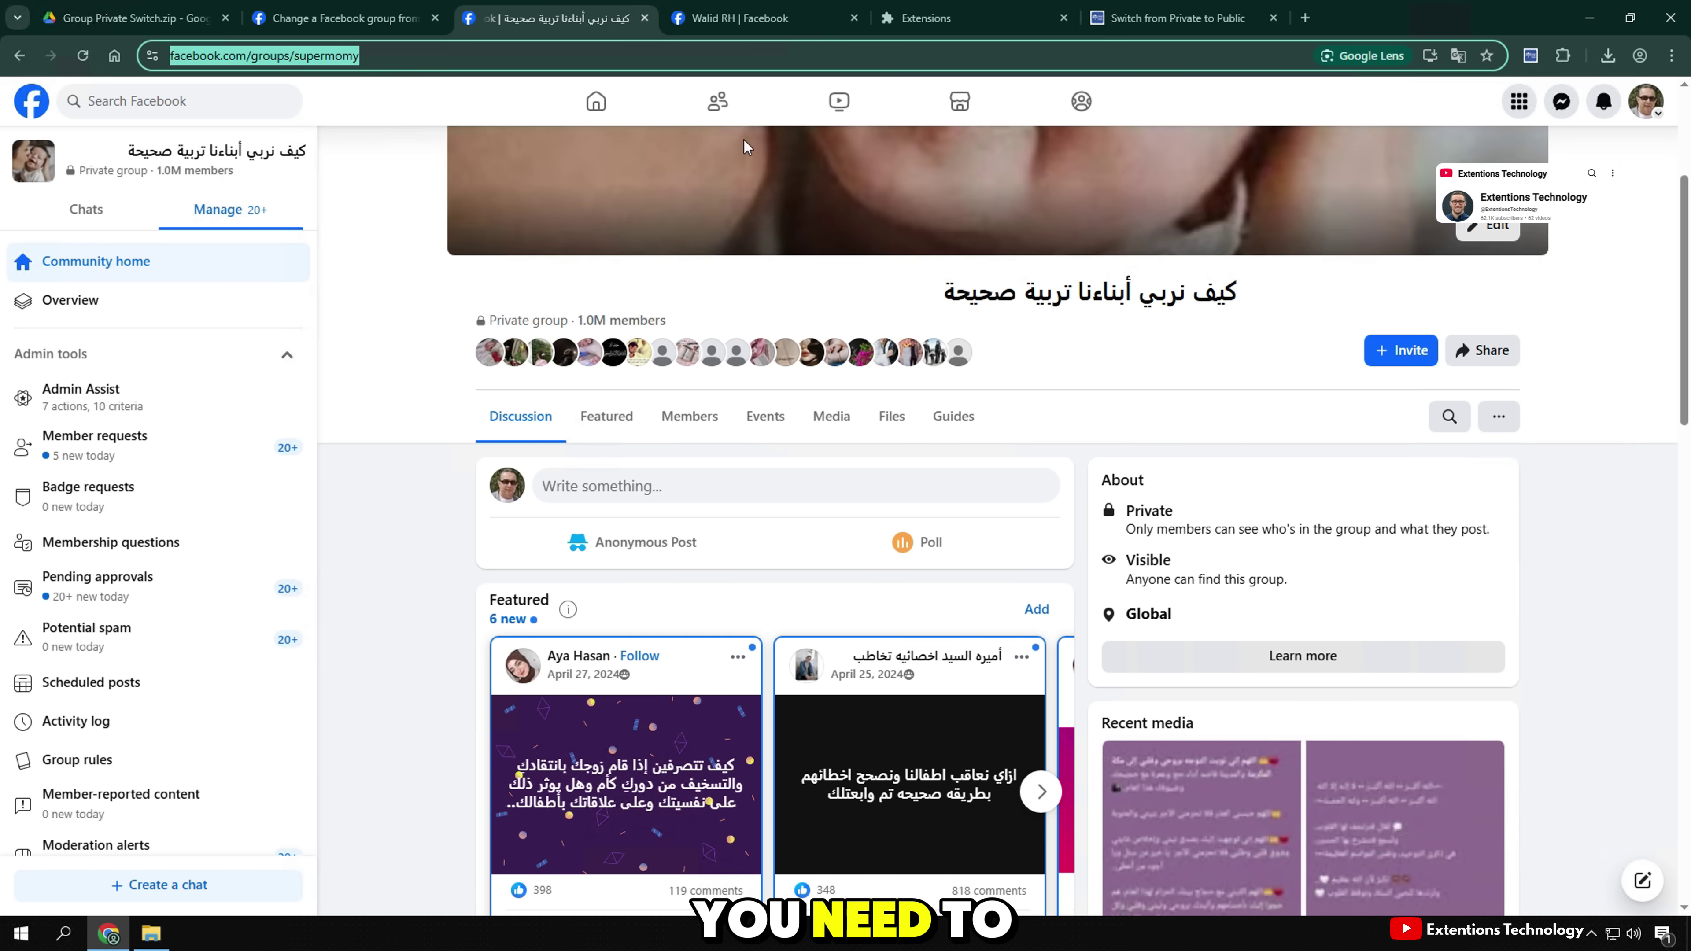
click(1177, 18)
click(574, 389)
key(ctrl+v)
- Open the group admin's full Facebook profile from their member page in the group
click(447, 431)
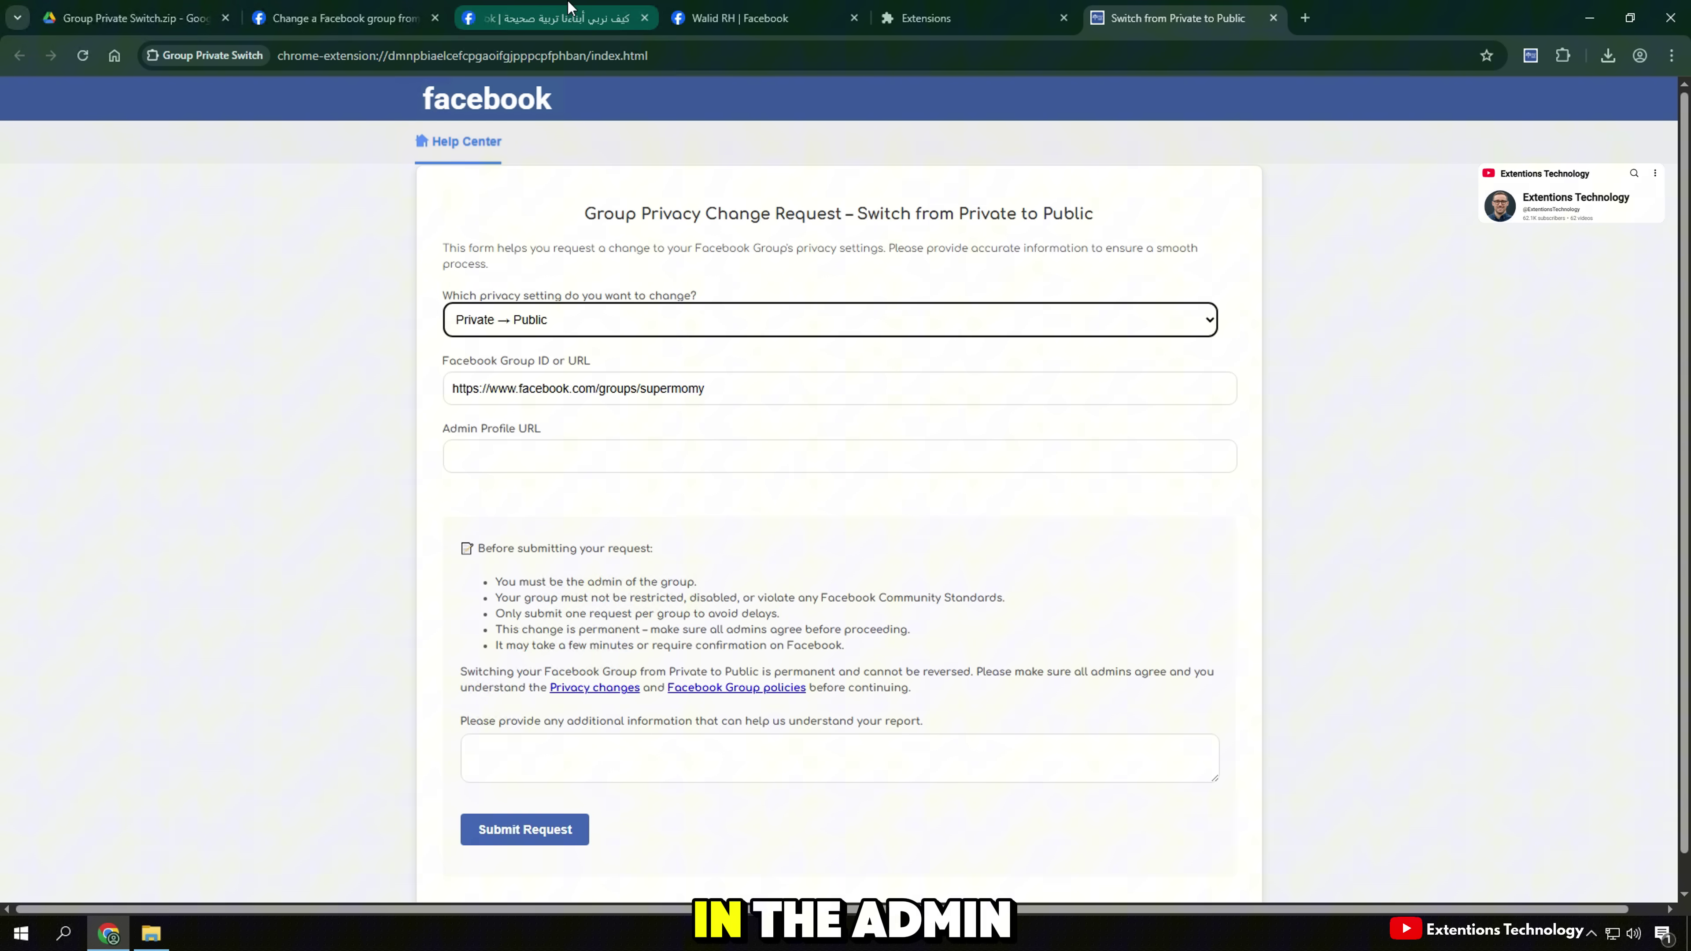
click(570, 18)
scroll(627, 449, down, 5)
scroll(627, 449, up, 5)
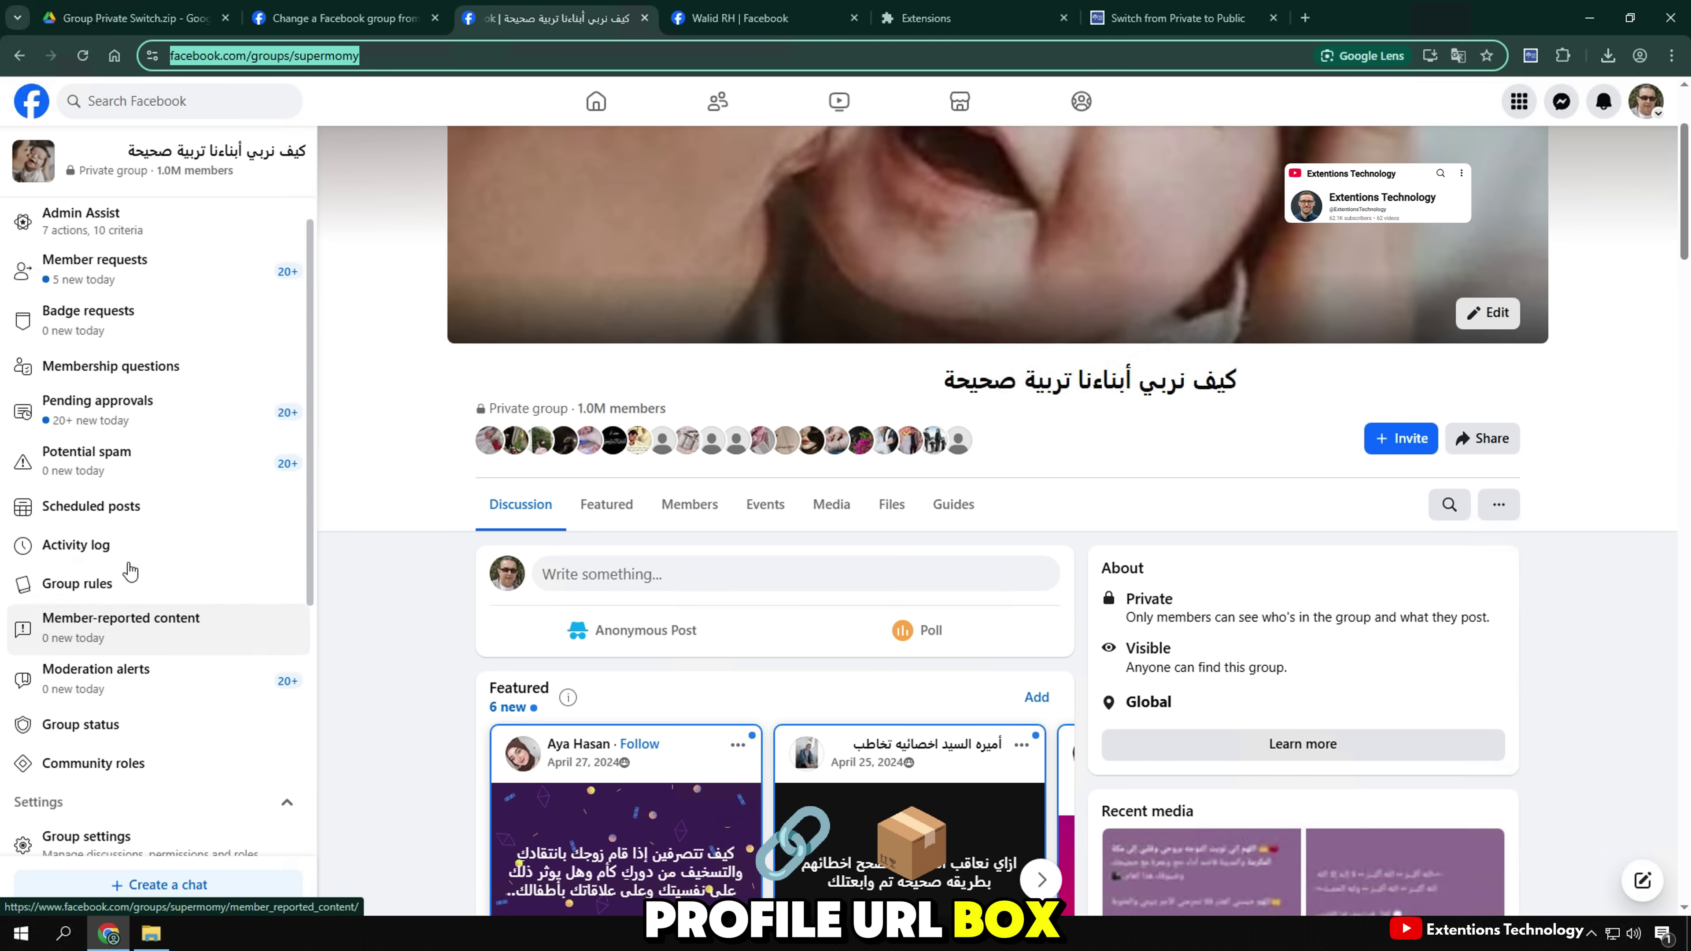
click(765, 18)
drag(359, 761, 684, 768)
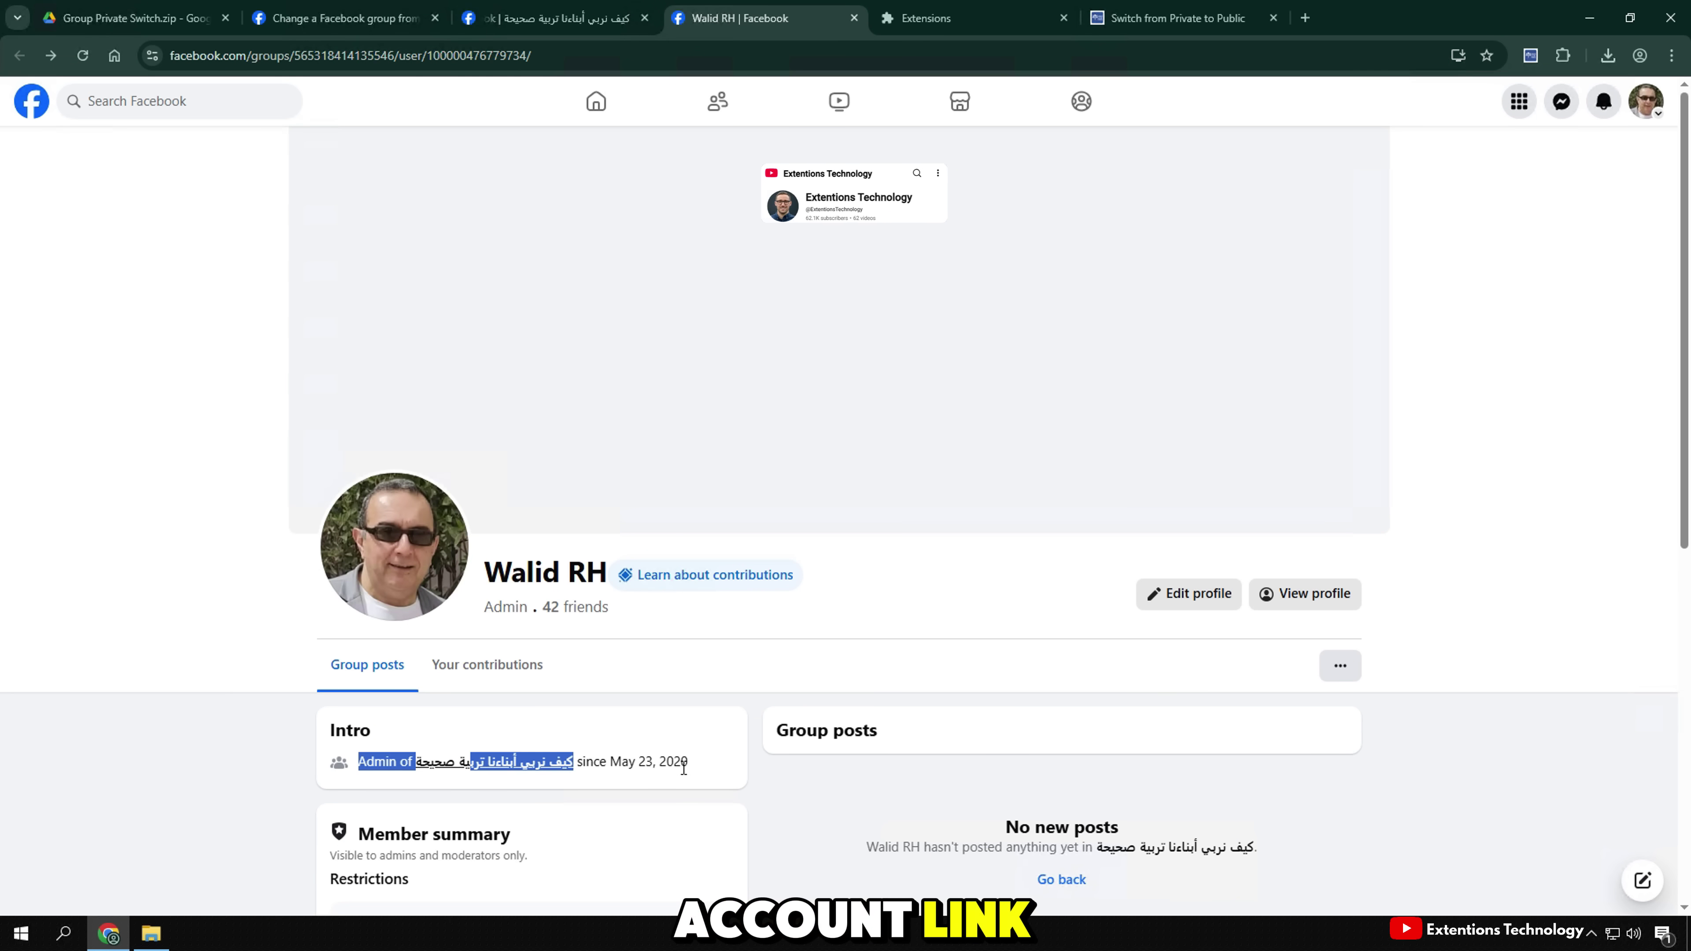
click(695, 767)
click(1302, 595)
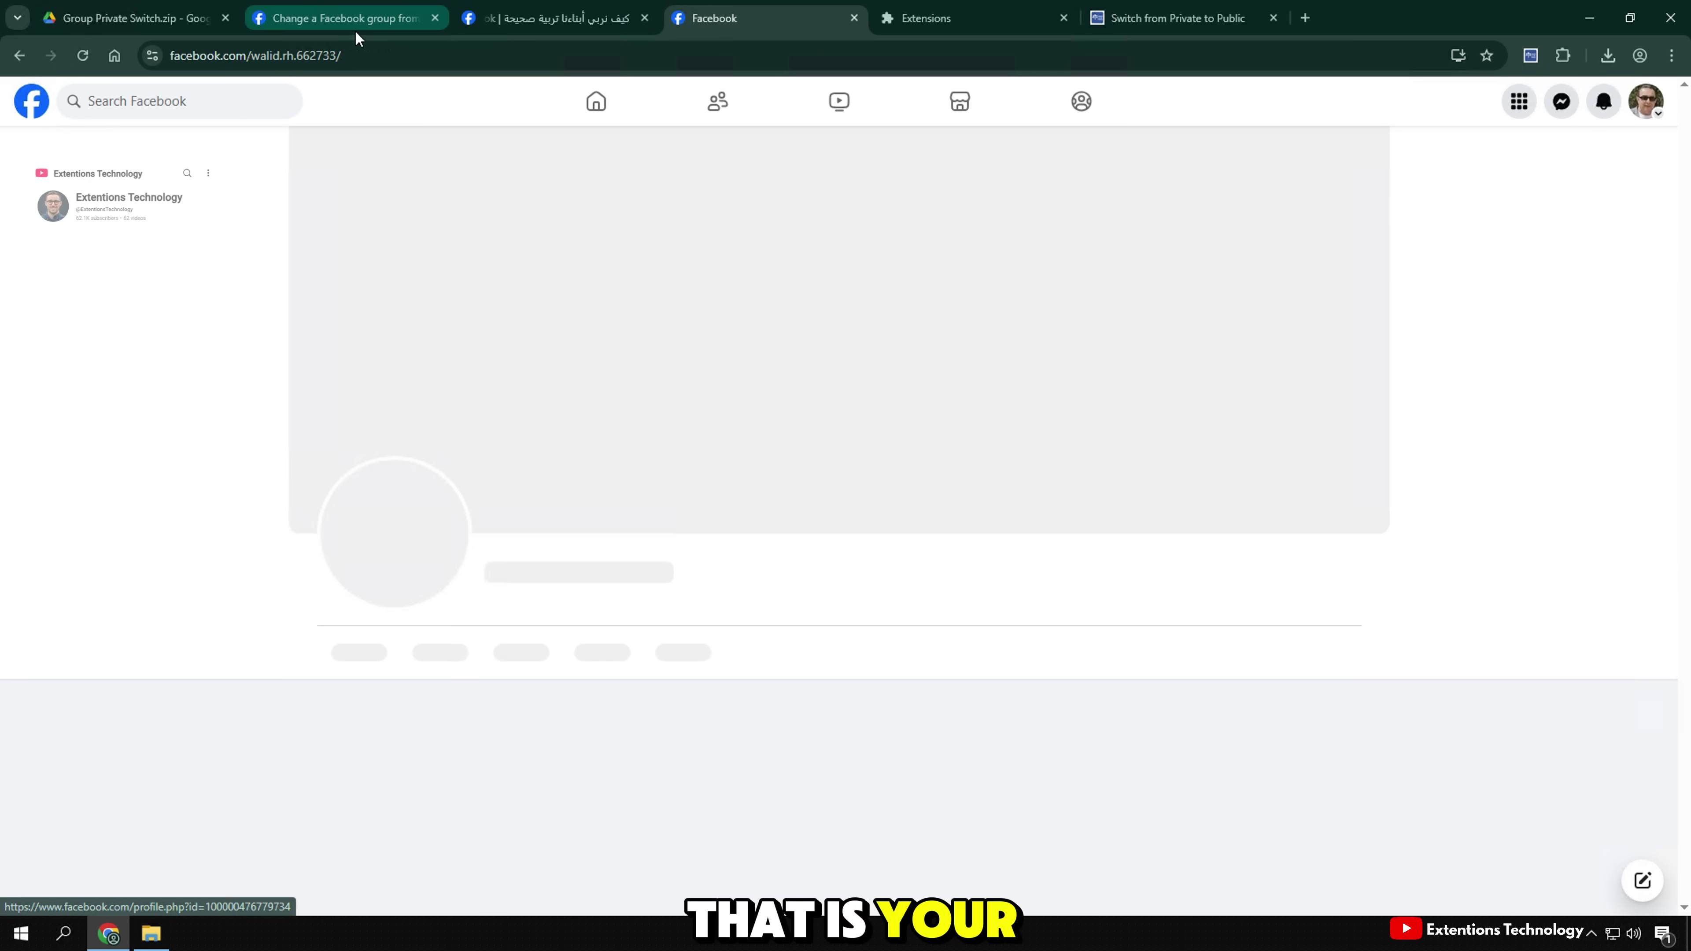
- Copy the admin's profile address into the request form's Admin Profile URL field
click(346, 56)
right_click(347, 56)
click(398, 215)
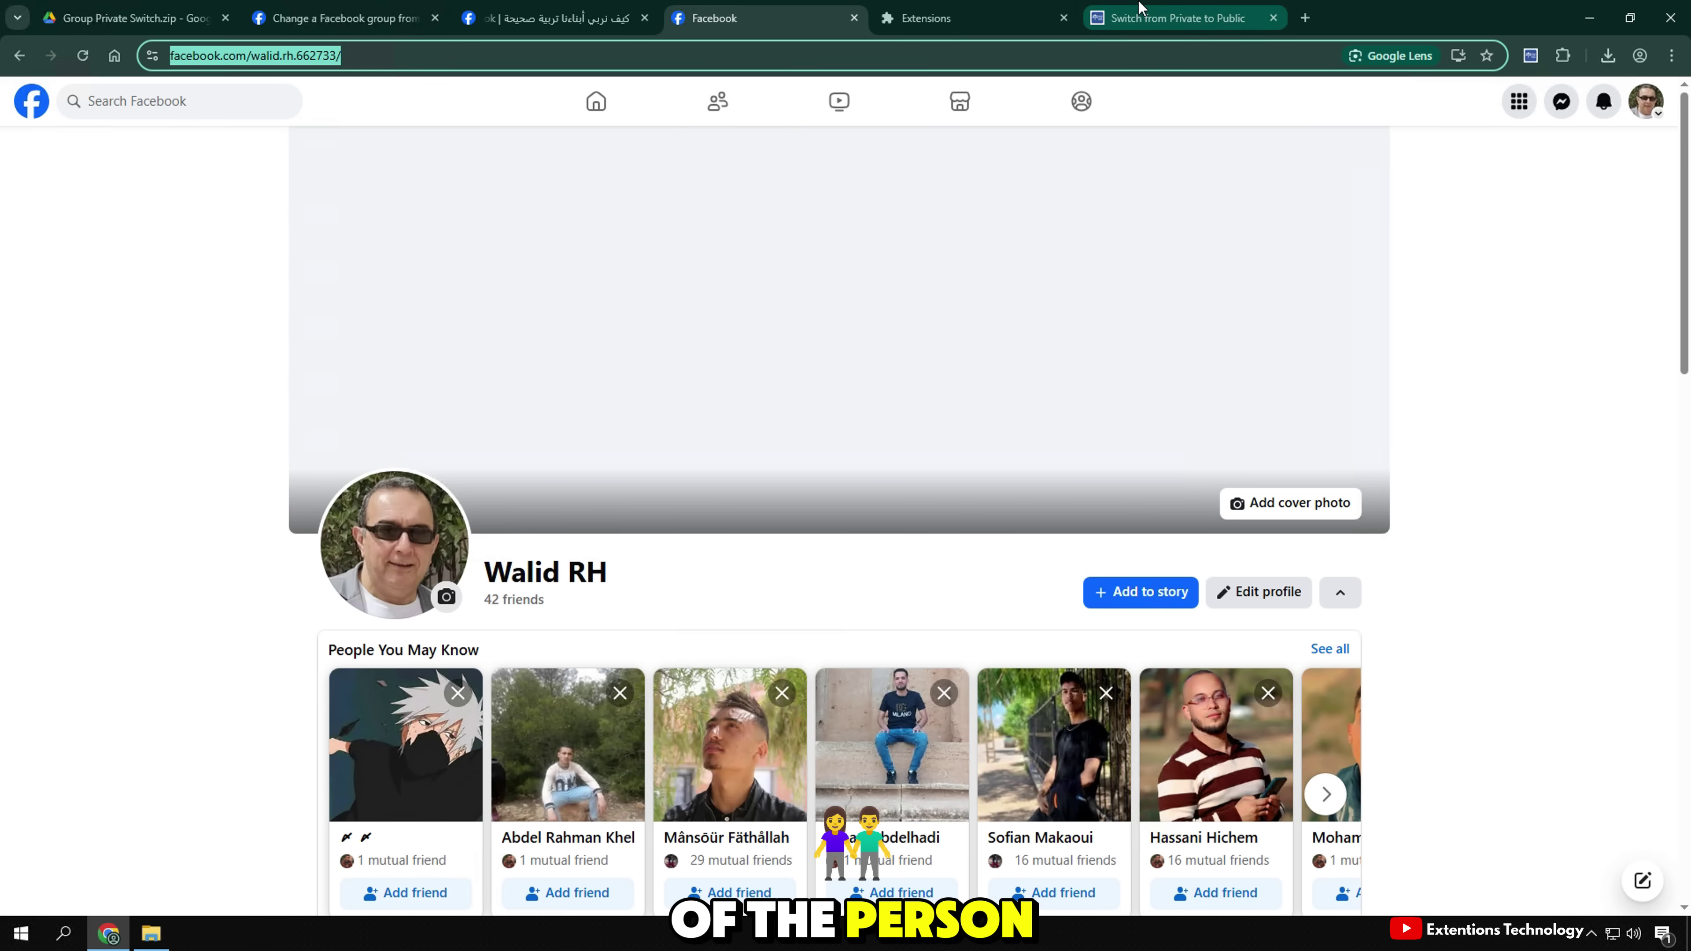
click(1139, 13)
click(478, 467)
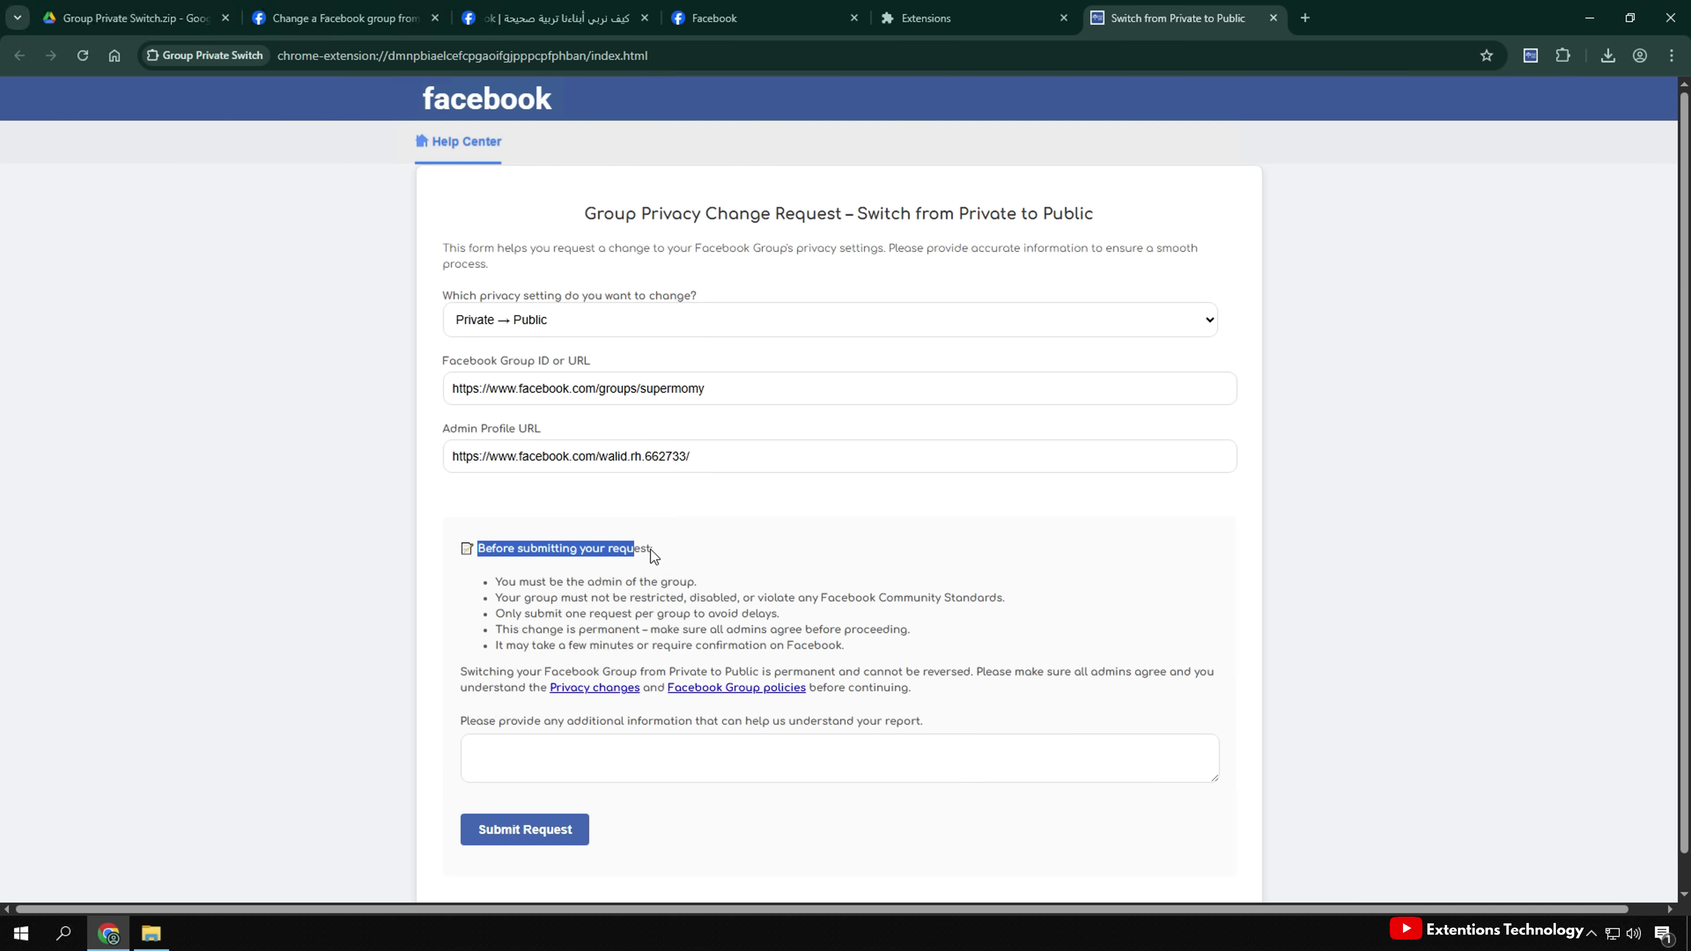
- Read through the form's conditions for submitting the request, including the permanence notice and the prompt for additional information
drag(495, 581, 620, 586)
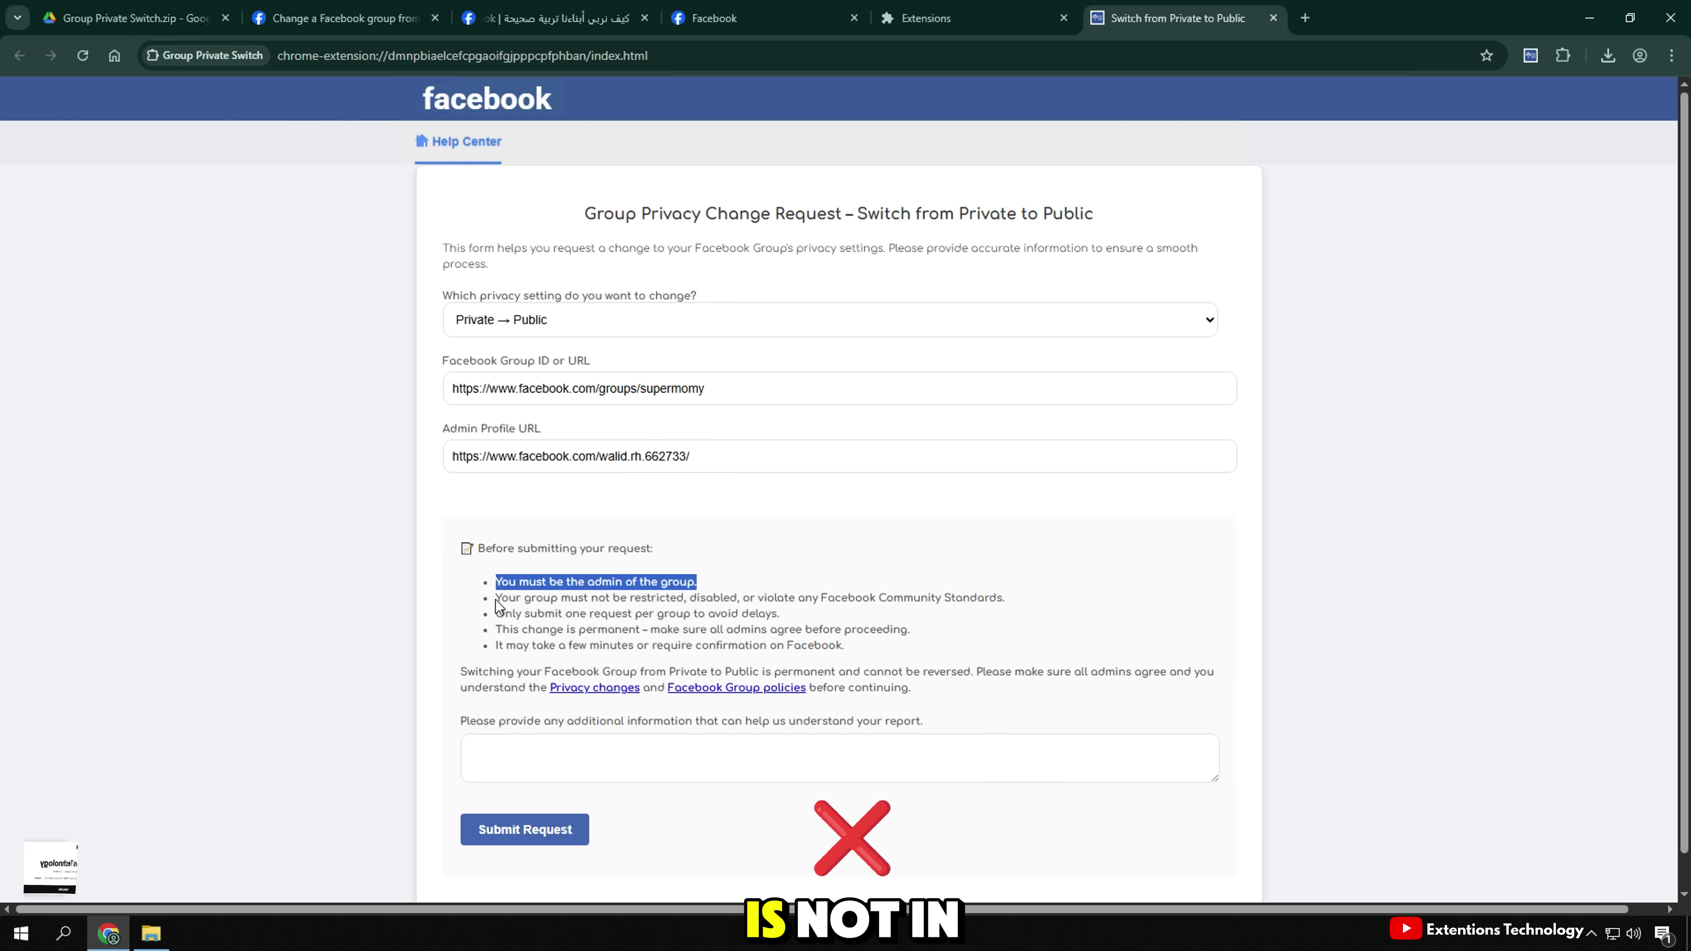
drag(496, 598, 668, 605)
drag(967, 604, 1005, 599)
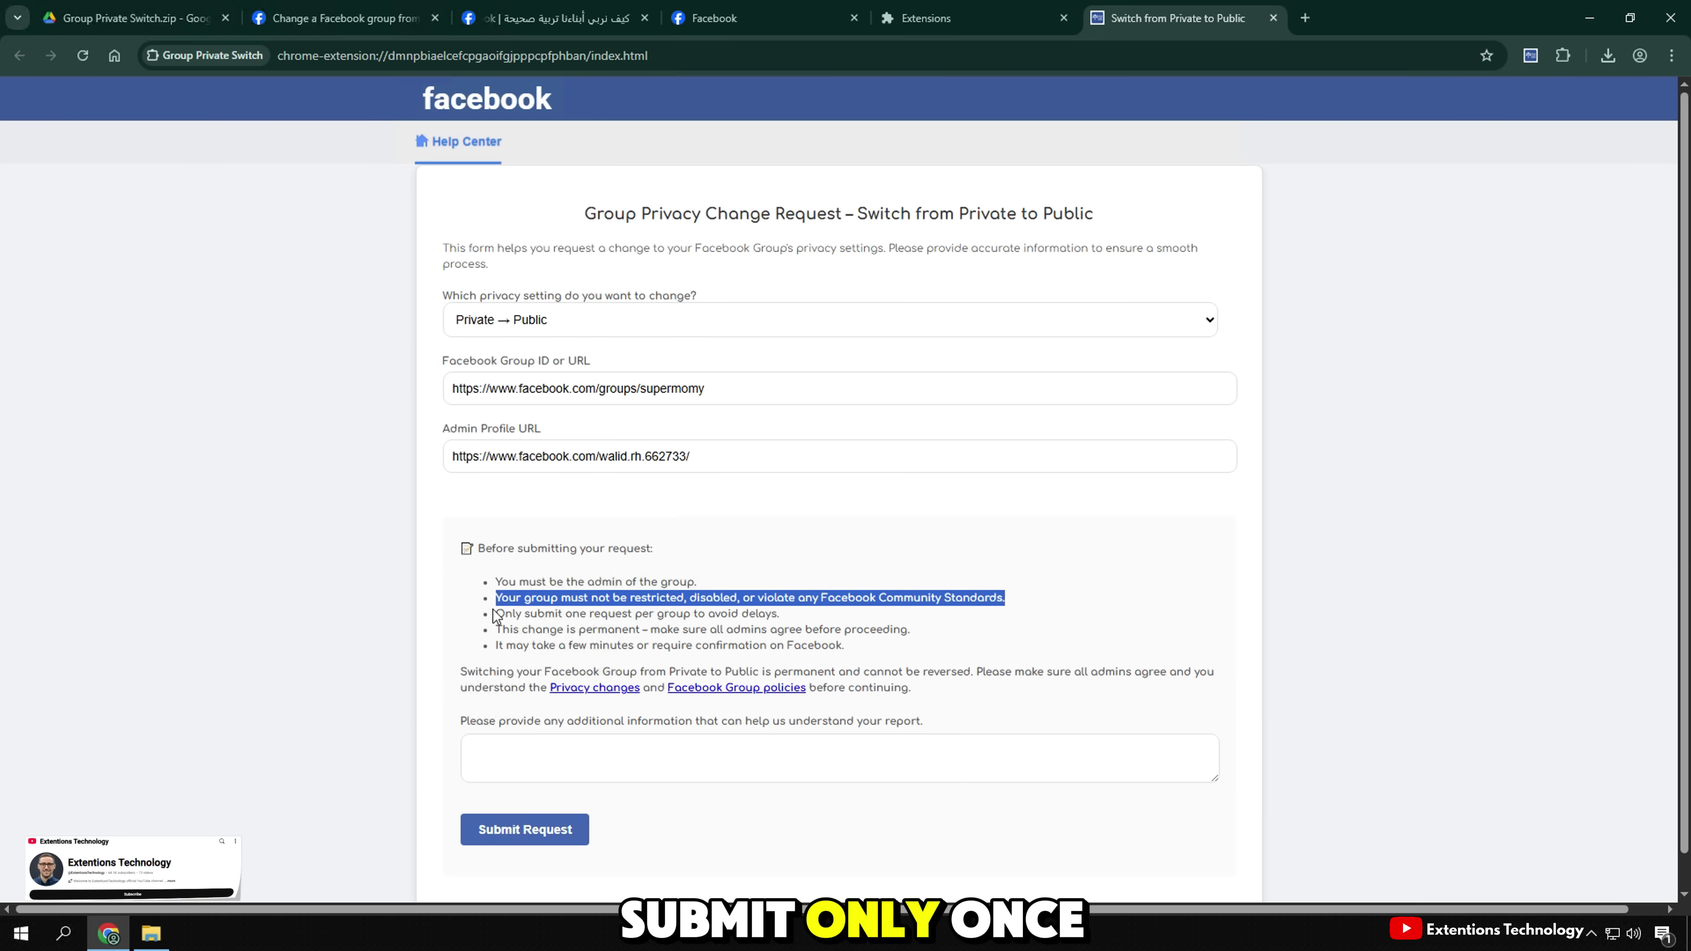
drag(495, 614, 802, 610)
drag(496, 629, 812, 632)
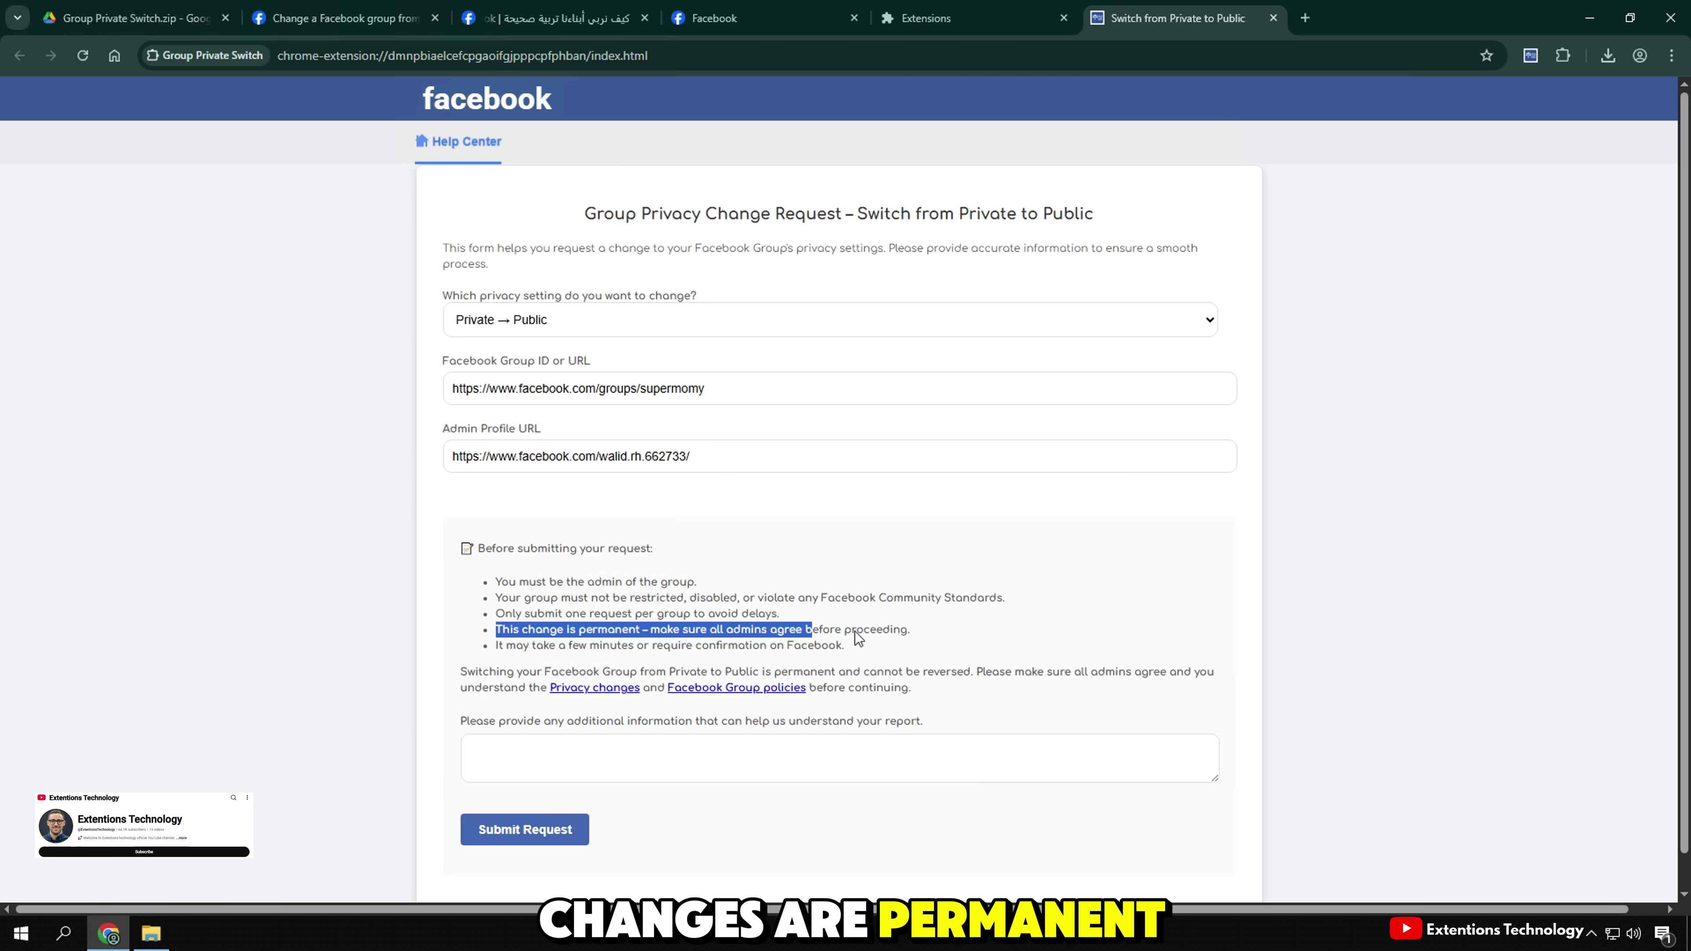
drag(497, 646, 855, 651)
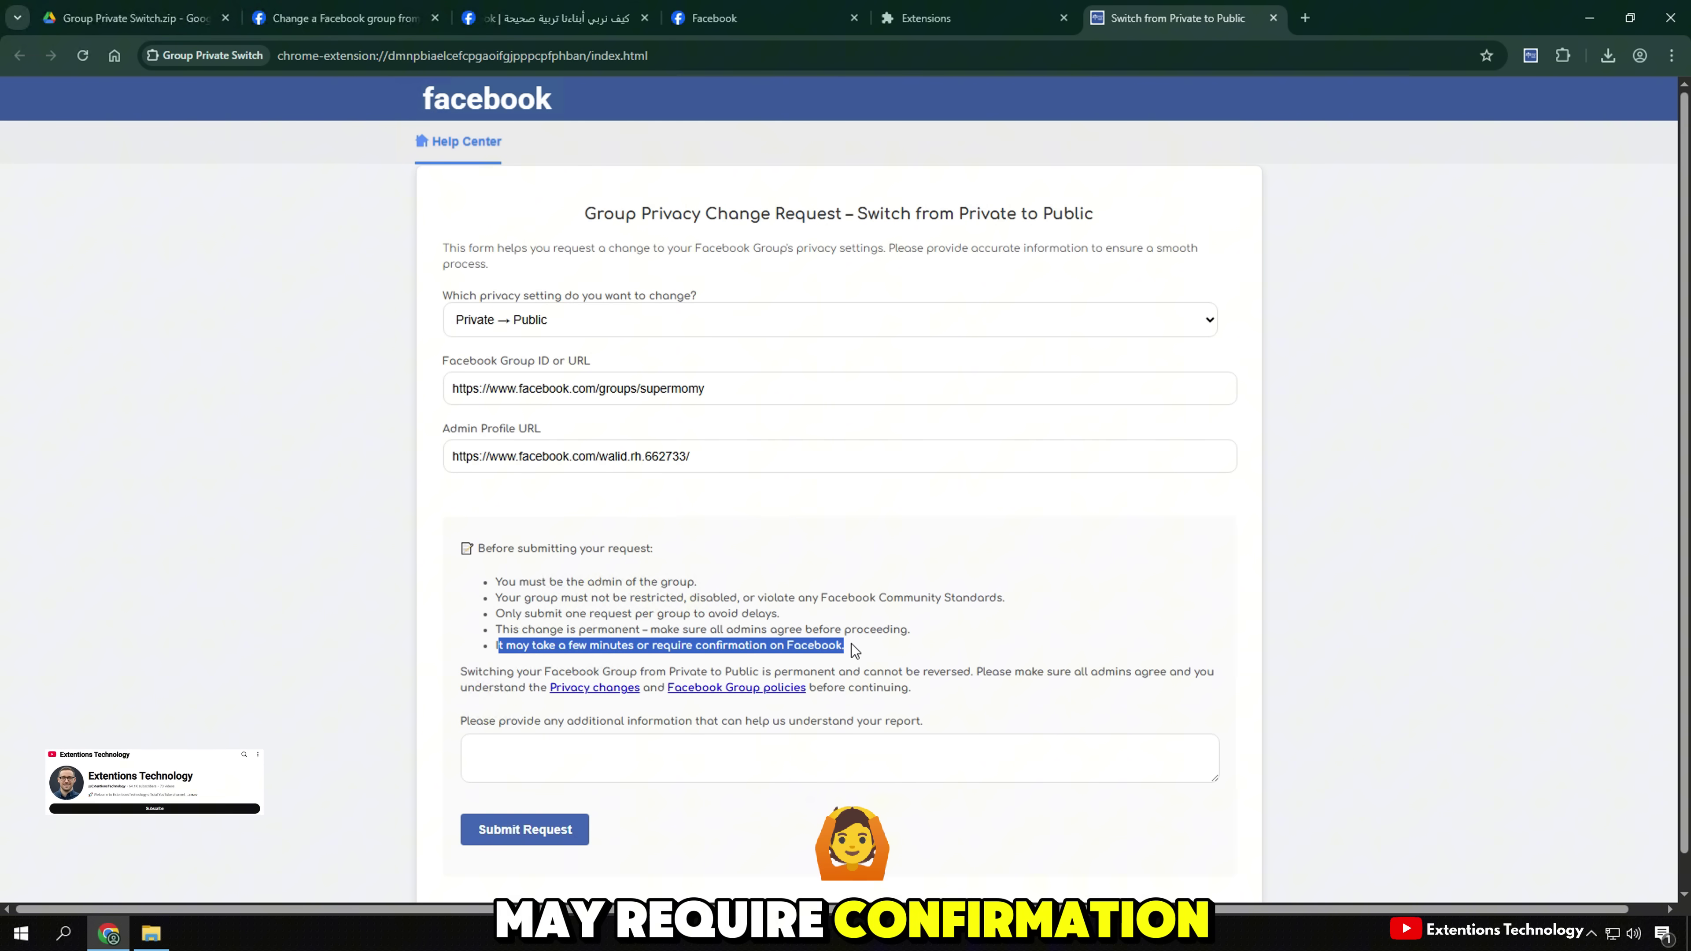
drag(461, 672, 927, 690)
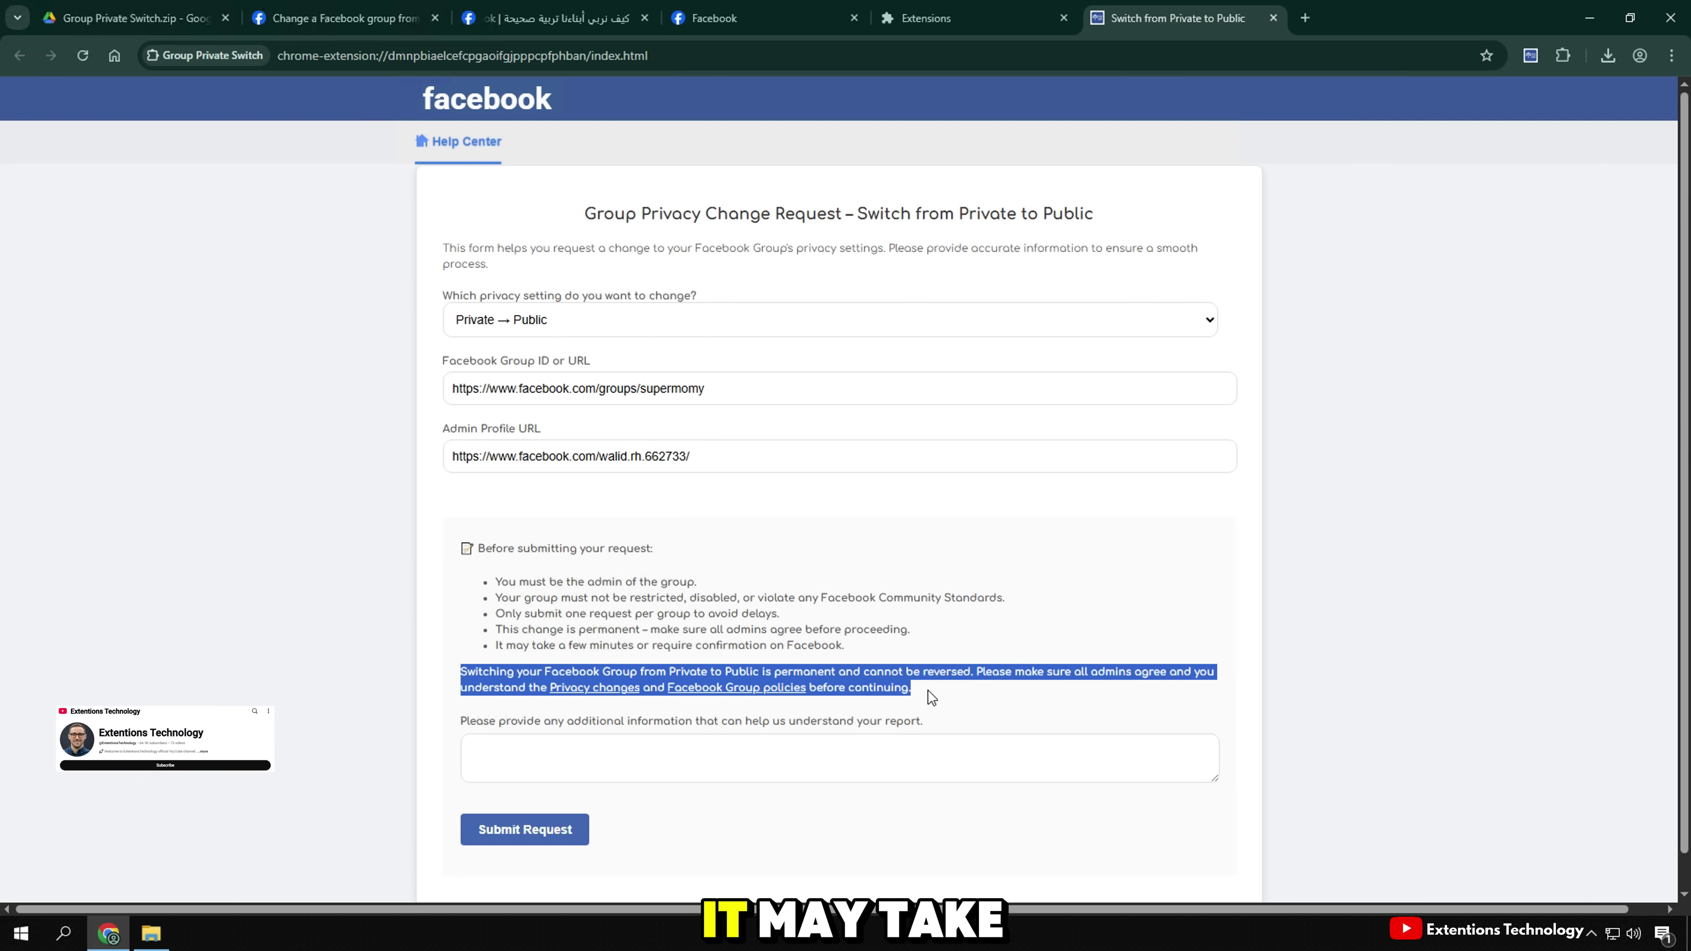
drag(460, 721, 952, 718)
click(954, 720)
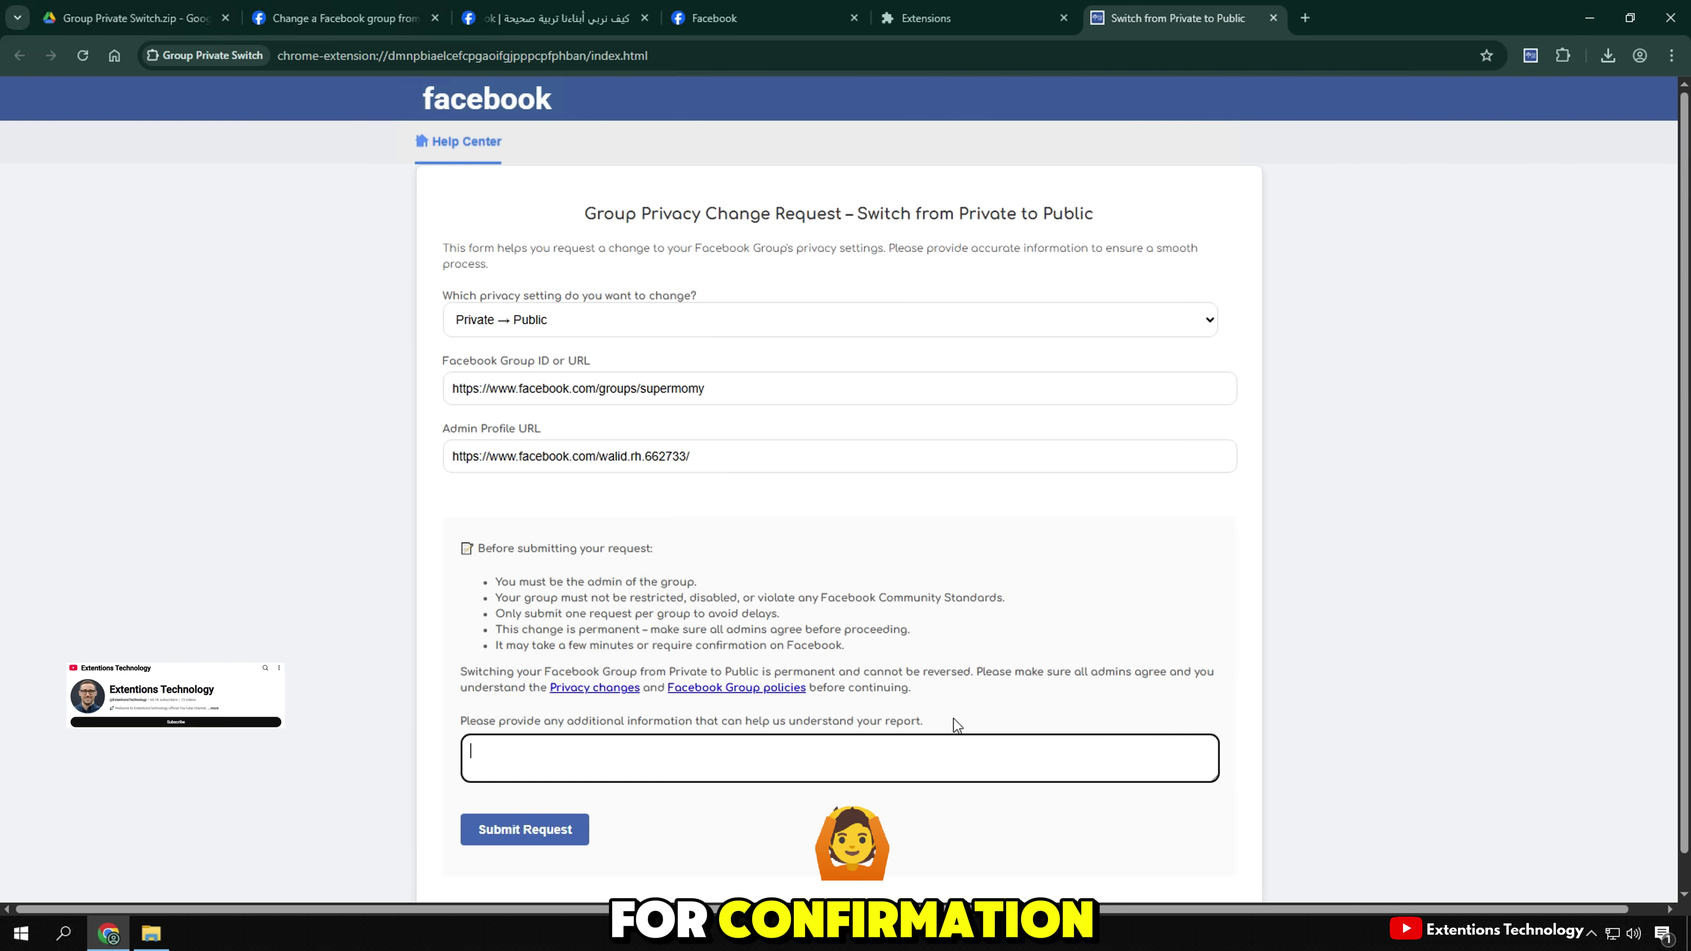
- Enlarge the form's additional information text box so it holds a multi-line message
scroll(710, 632, down, 1)
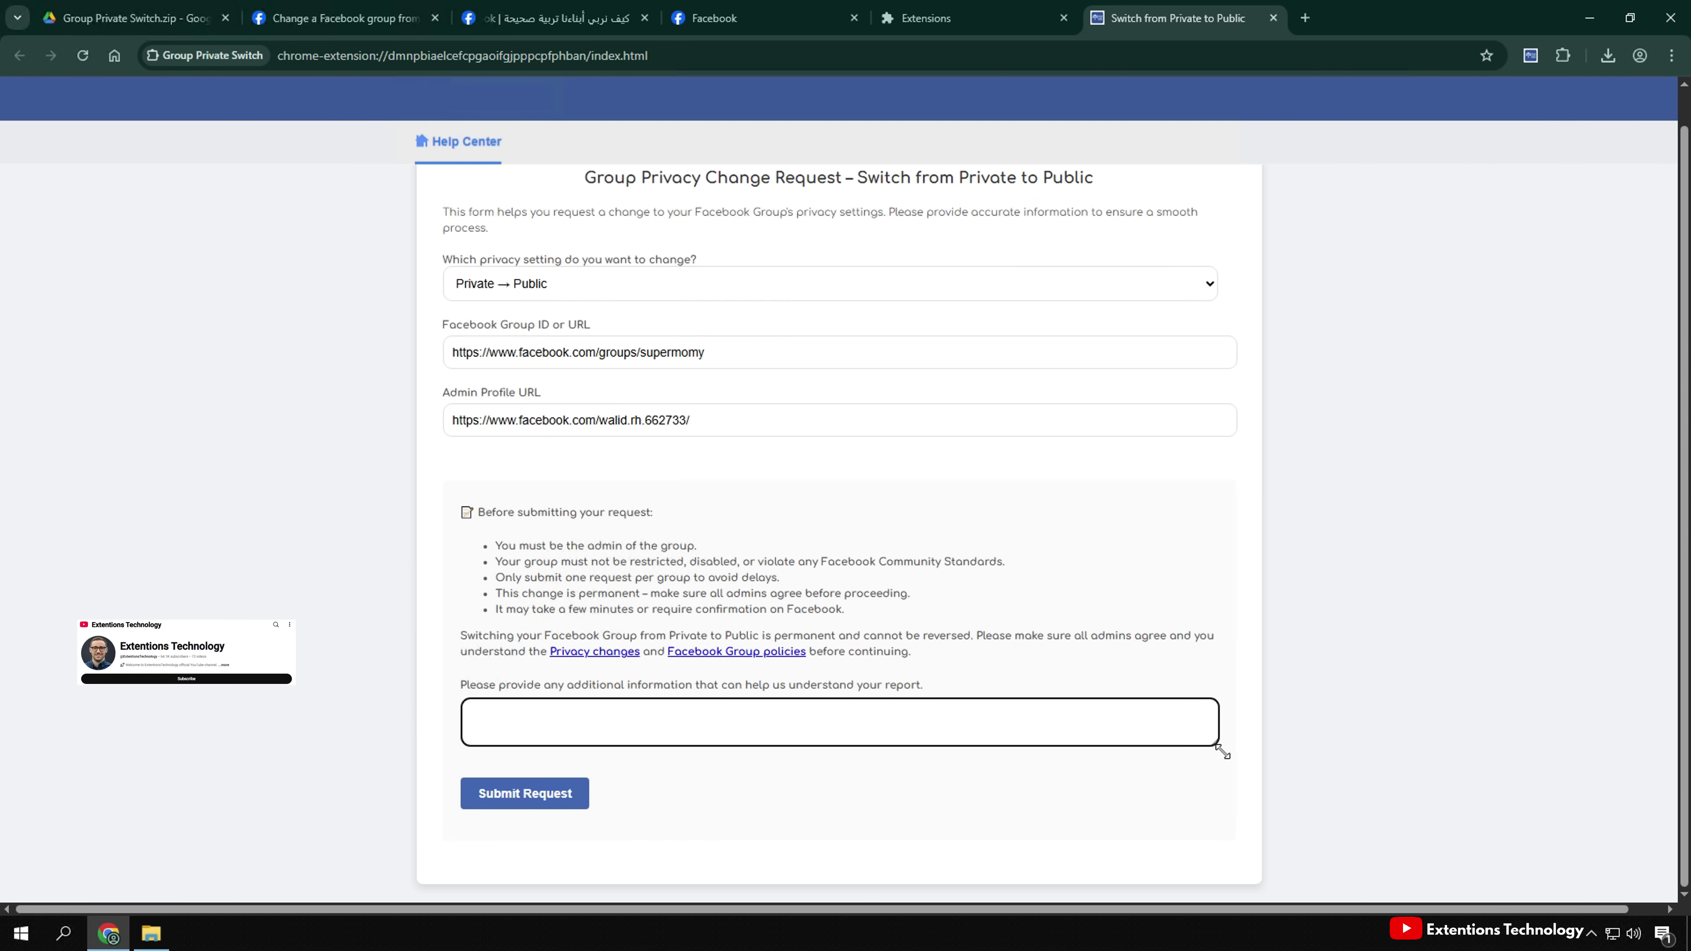
drag(1223, 751, 1227, 860)
scroll(762, 672, down, 3)
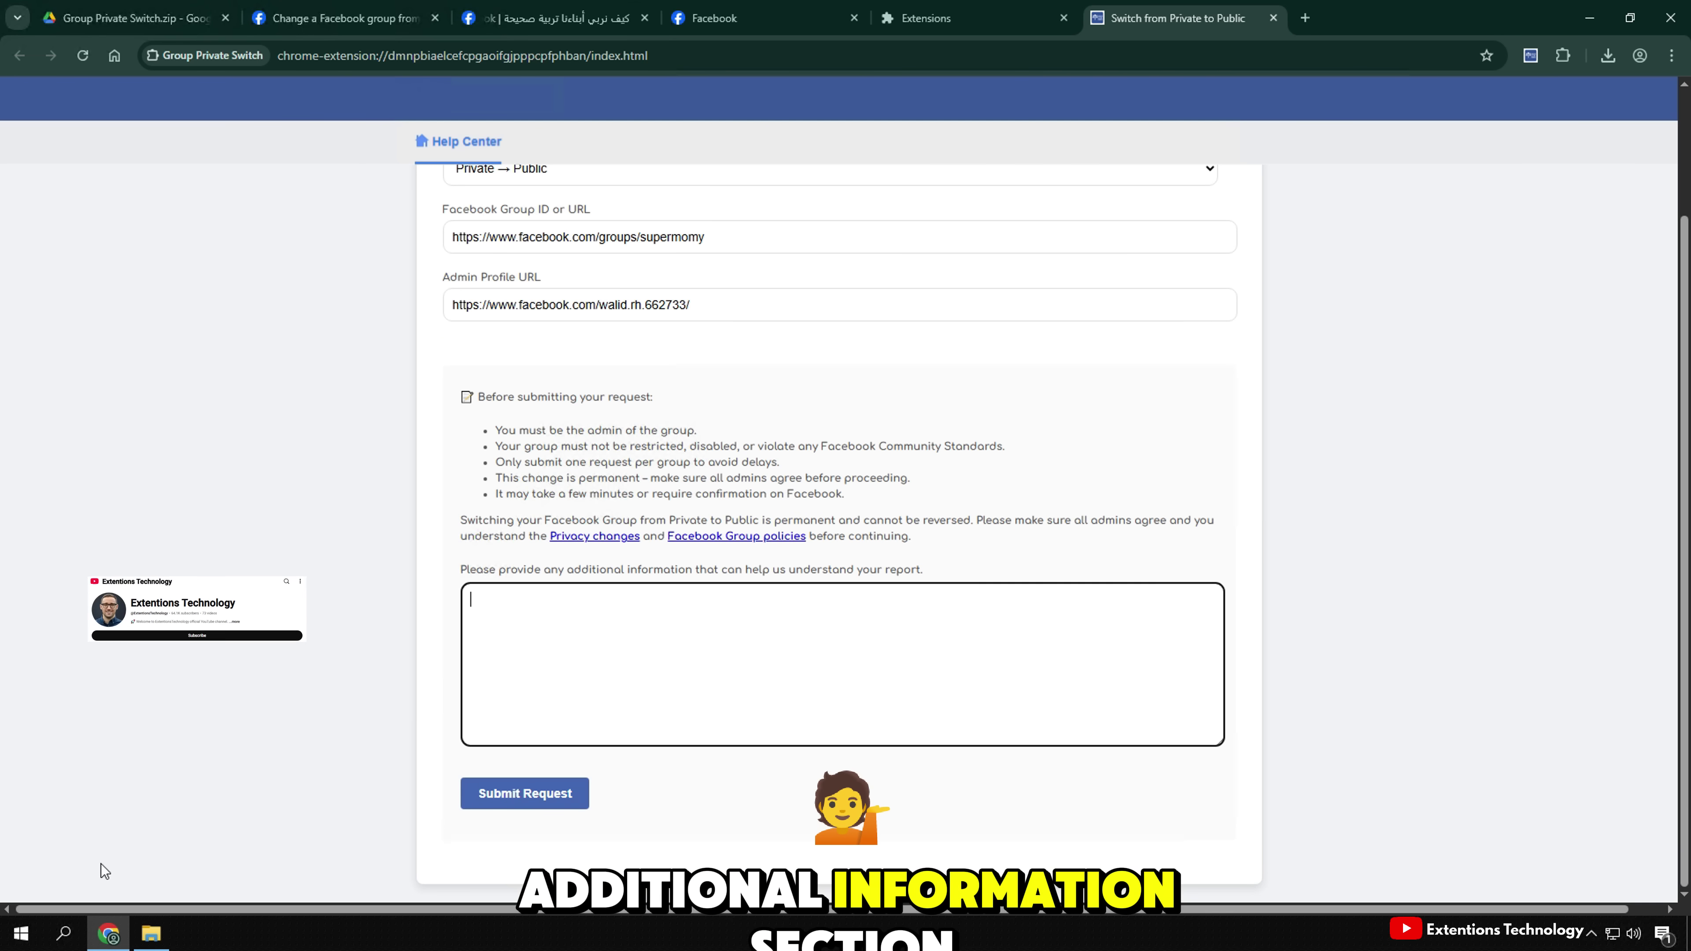
- Copy the full text of the Additional information file from the Group Private Switch folder into the form's additional information box
click(151, 935)
double_click(1043, 454)
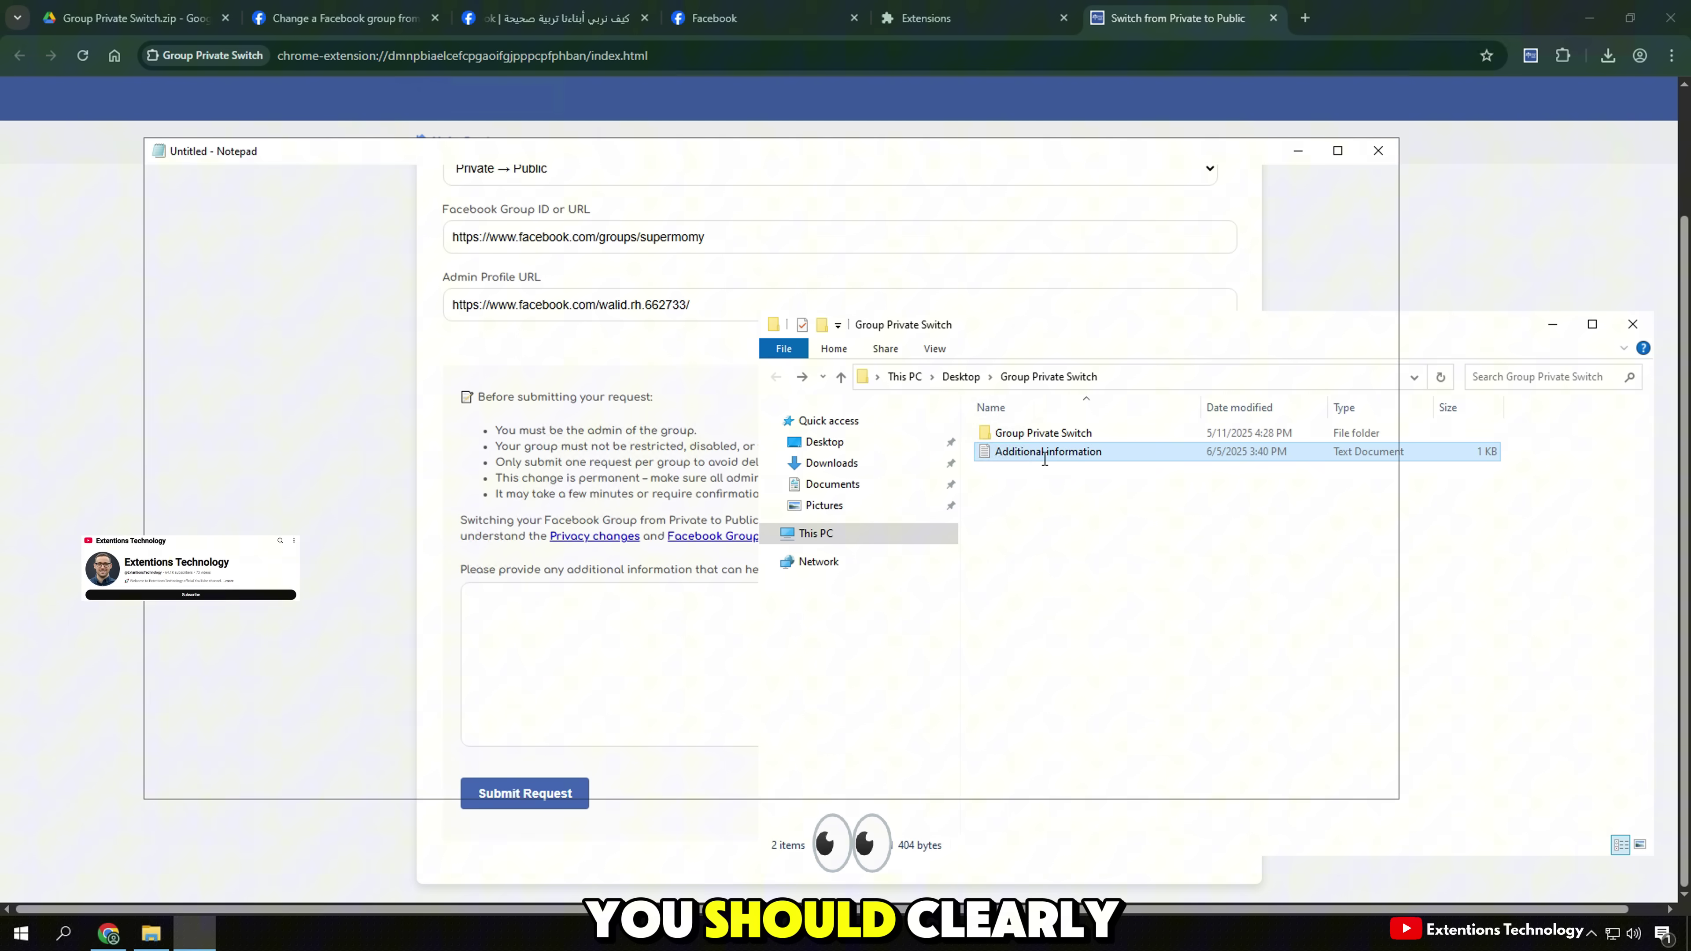
key(ctrl+a)
key(ctrl+c)
key(alt+Tab)
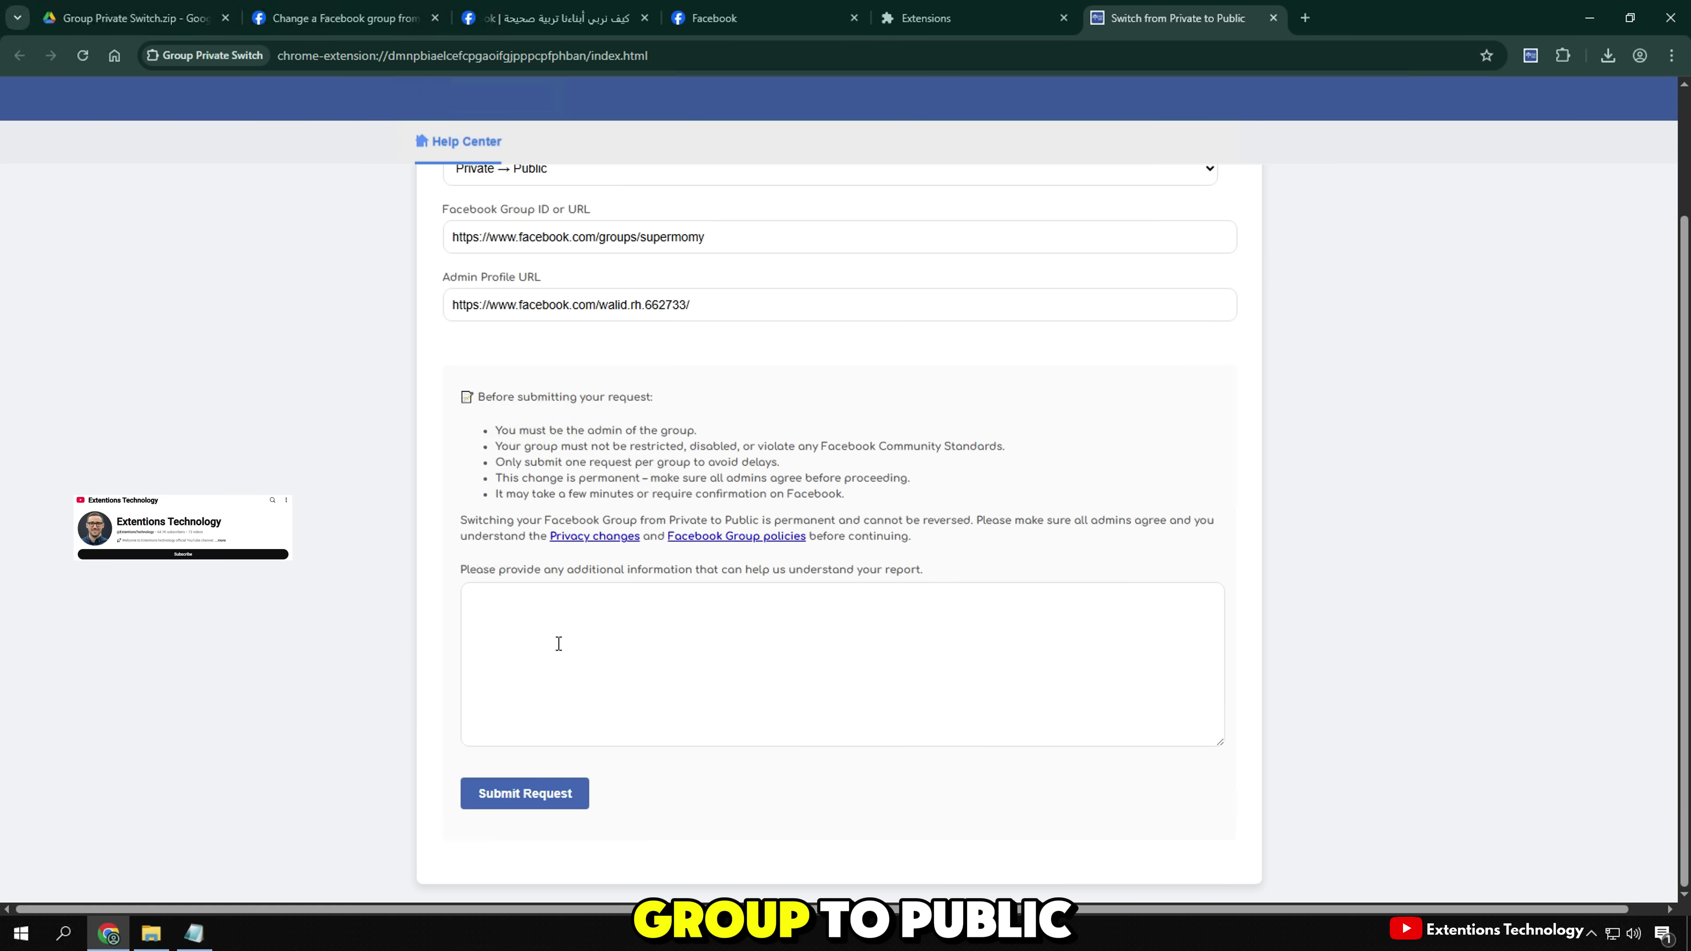
click(559, 644)
key(ctrl+v)
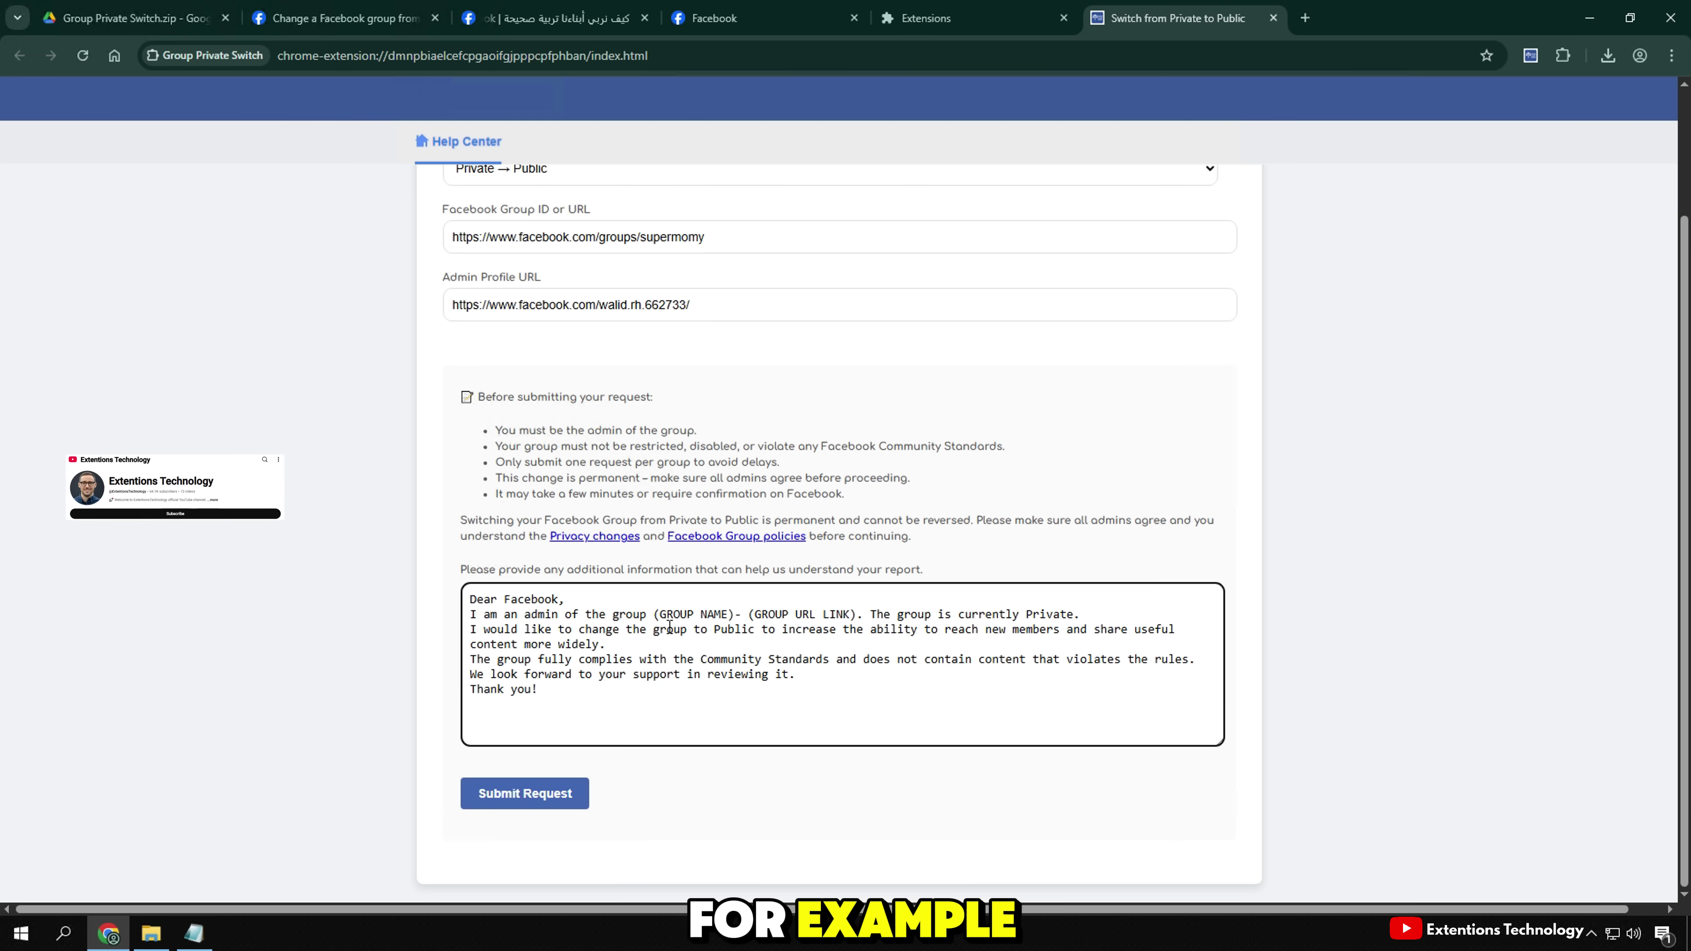
- Replace the GROUP NAME placeholder in the message with the group's name, كيف نربي أبناءنا تربية صحيحة, copied from the group settings
drag(660, 615, 729, 615)
click(467, 27)
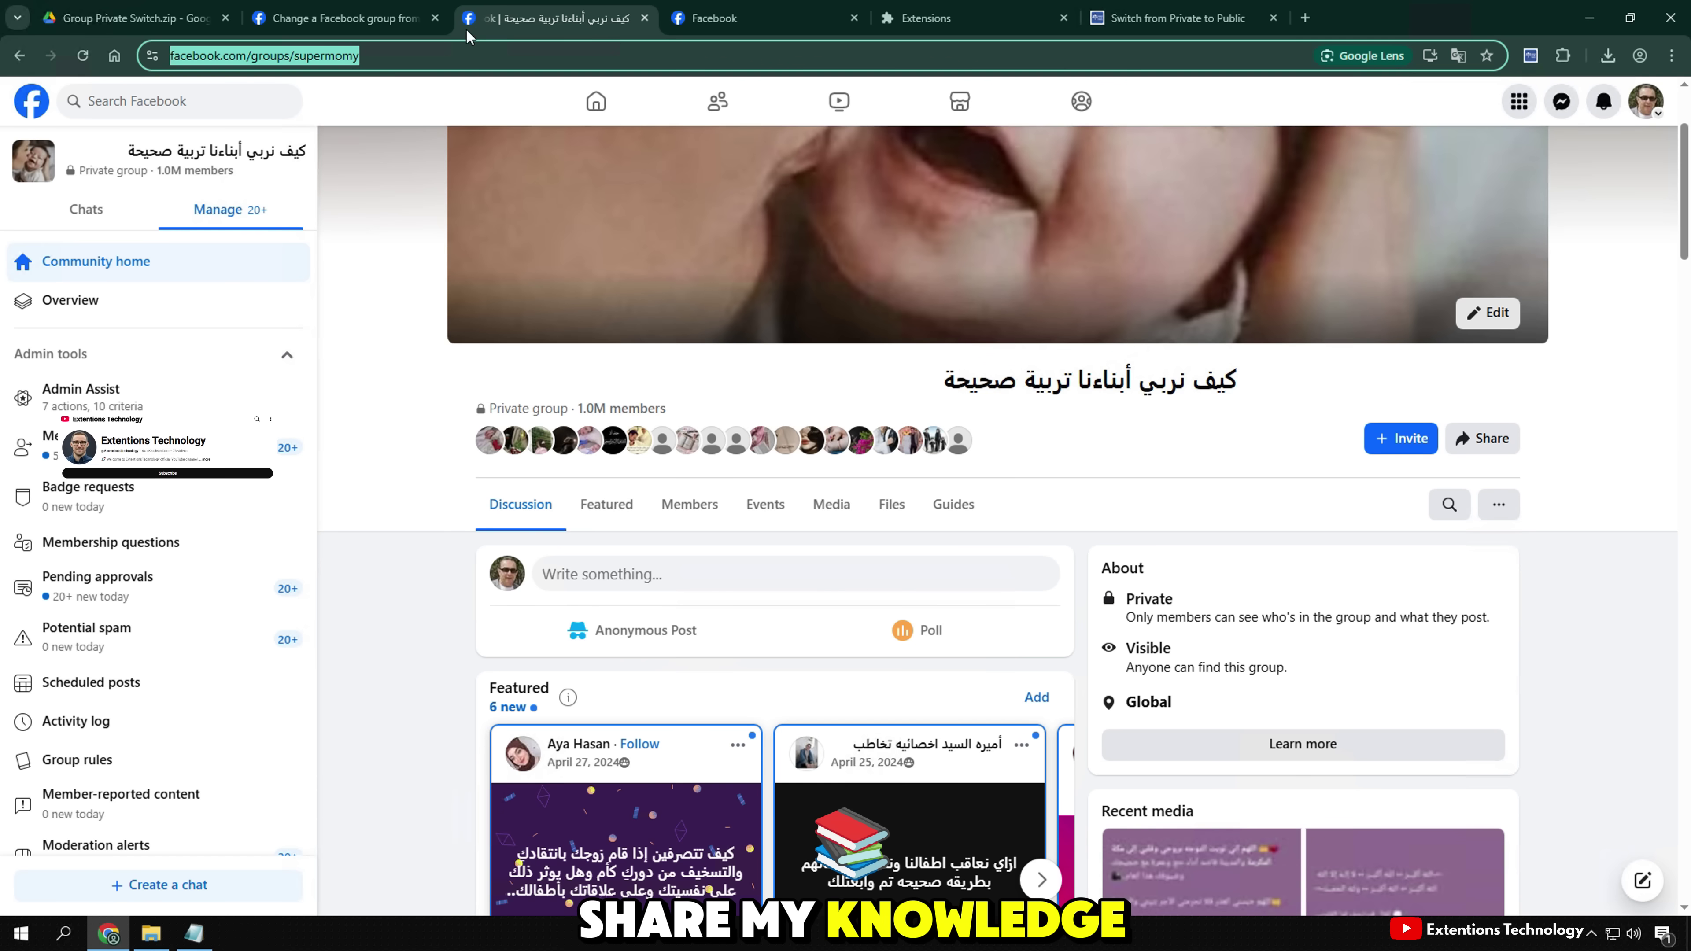
scroll(133, 466, down, 5)
click(87, 485)
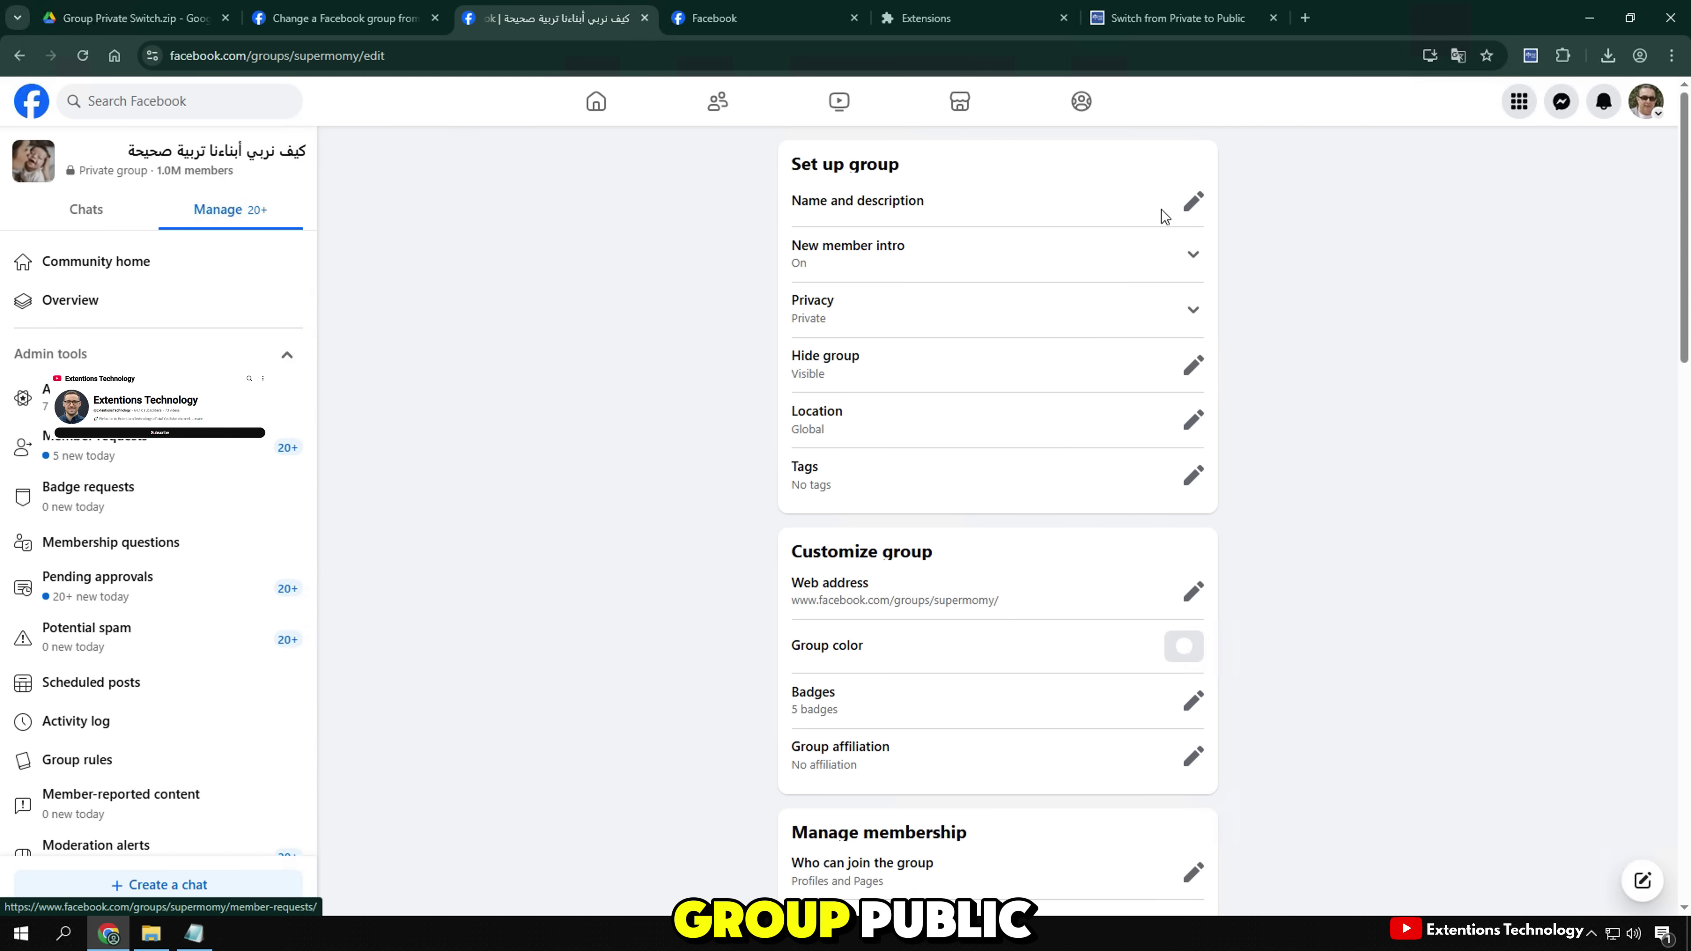
click(1193, 201)
triple_click(865, 248)
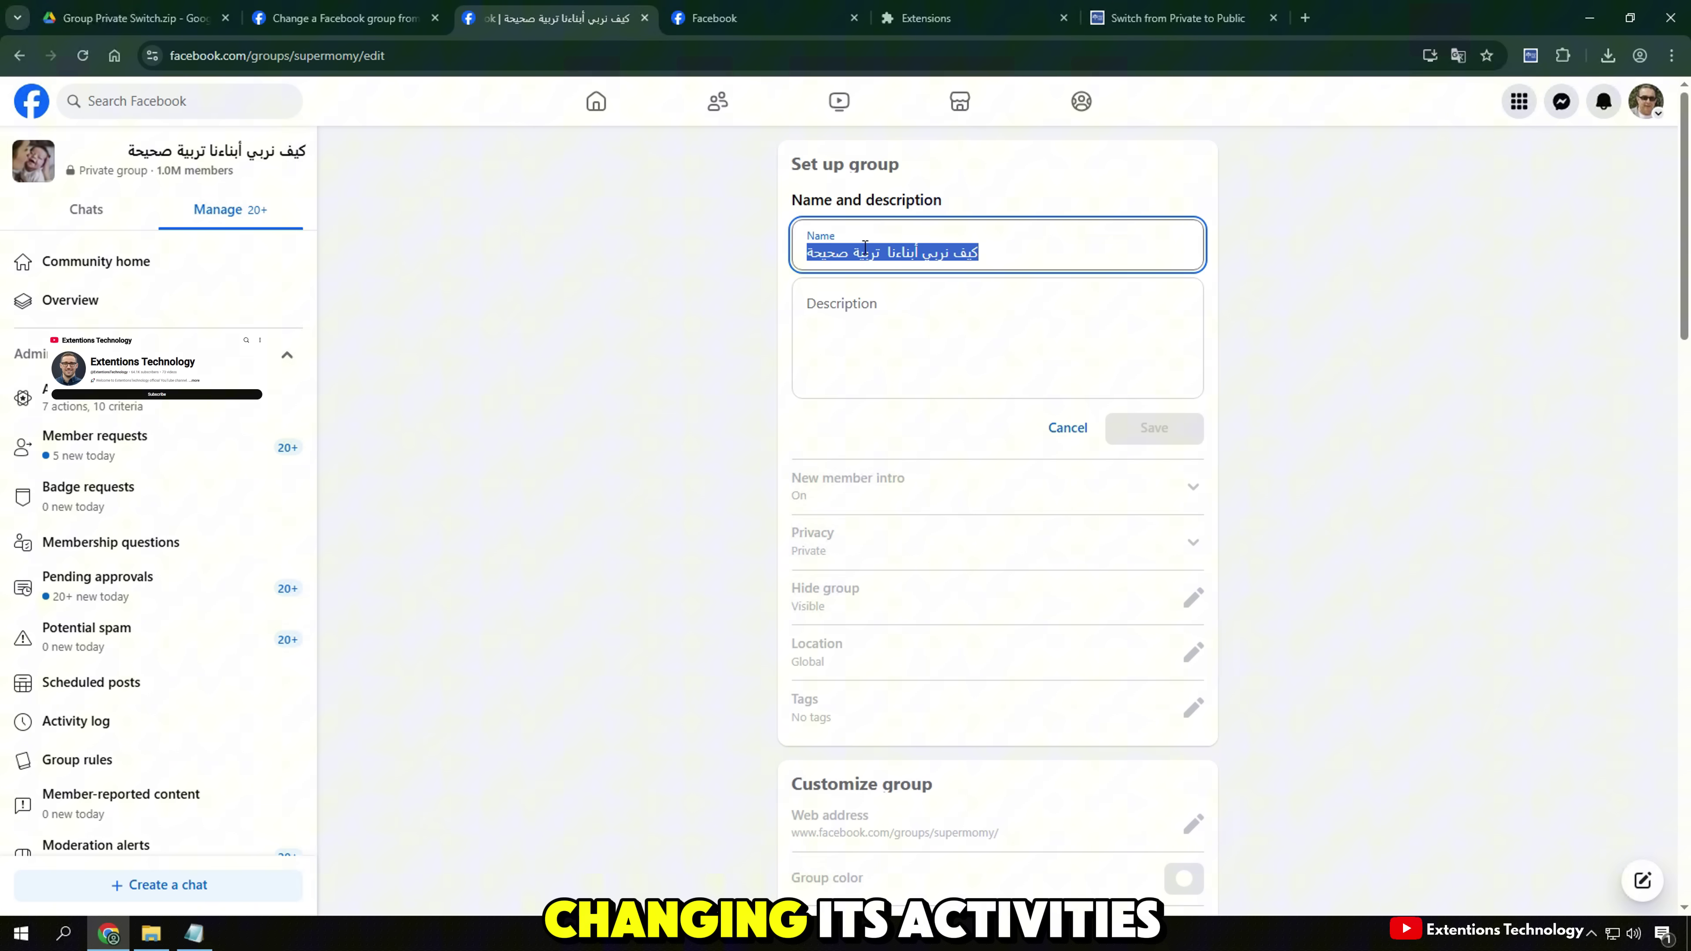
right_click(895, 258)
click(962, 381)
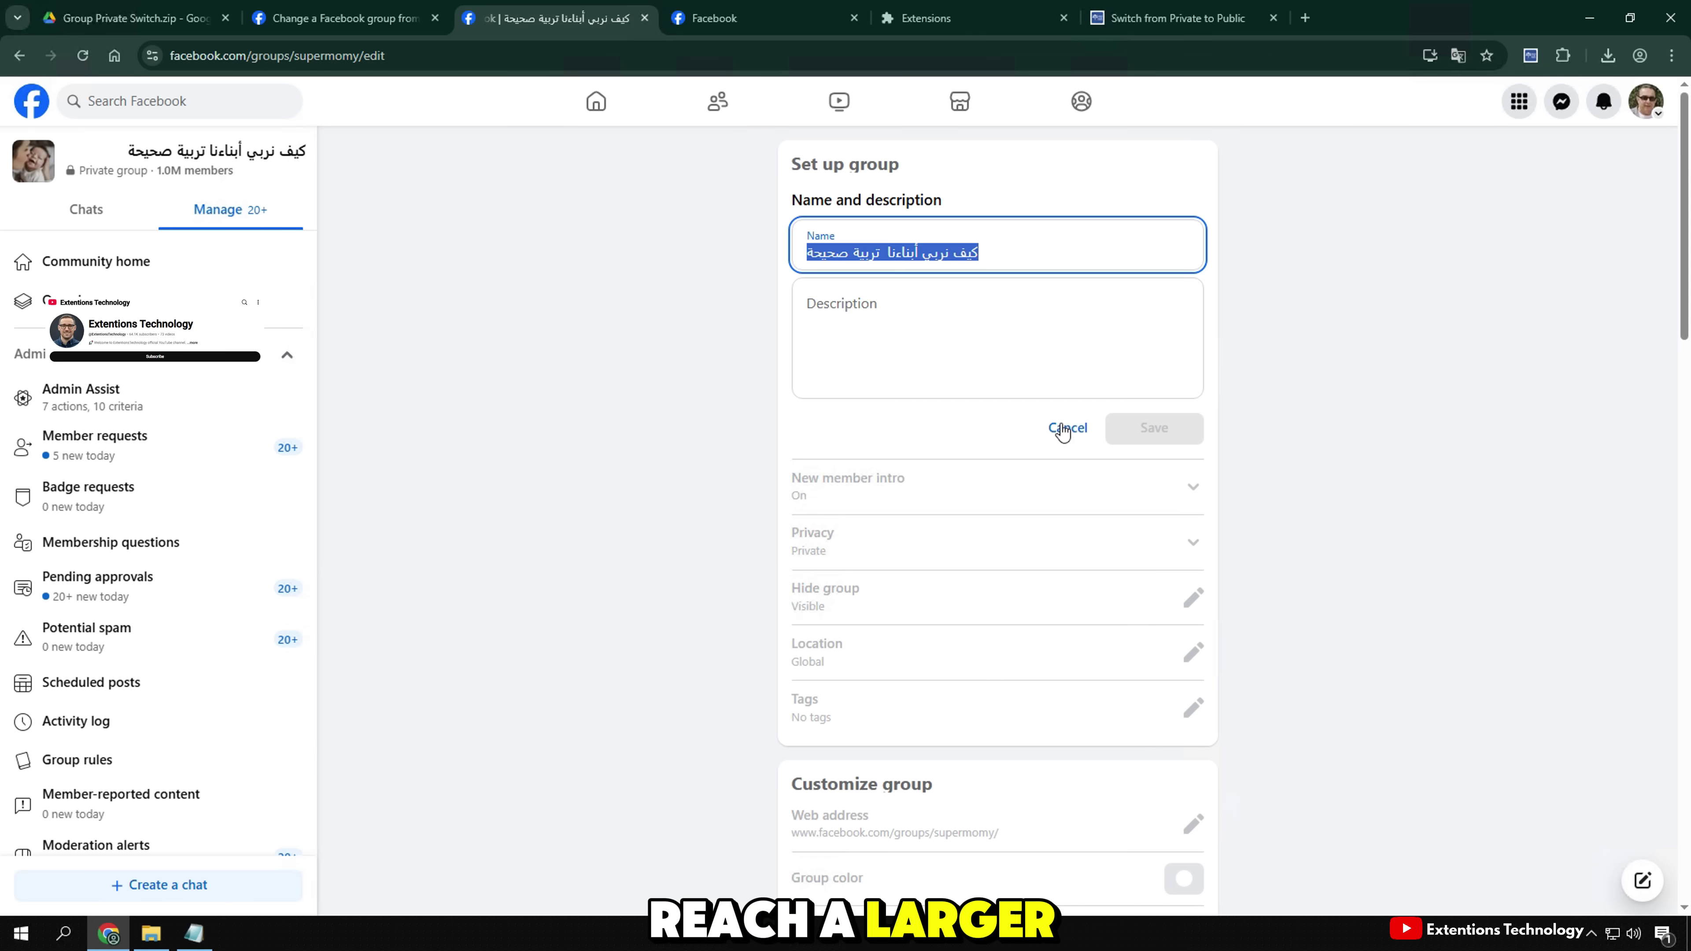
click(1067, 427)
click(1177, 18)
key(ctrl+v)
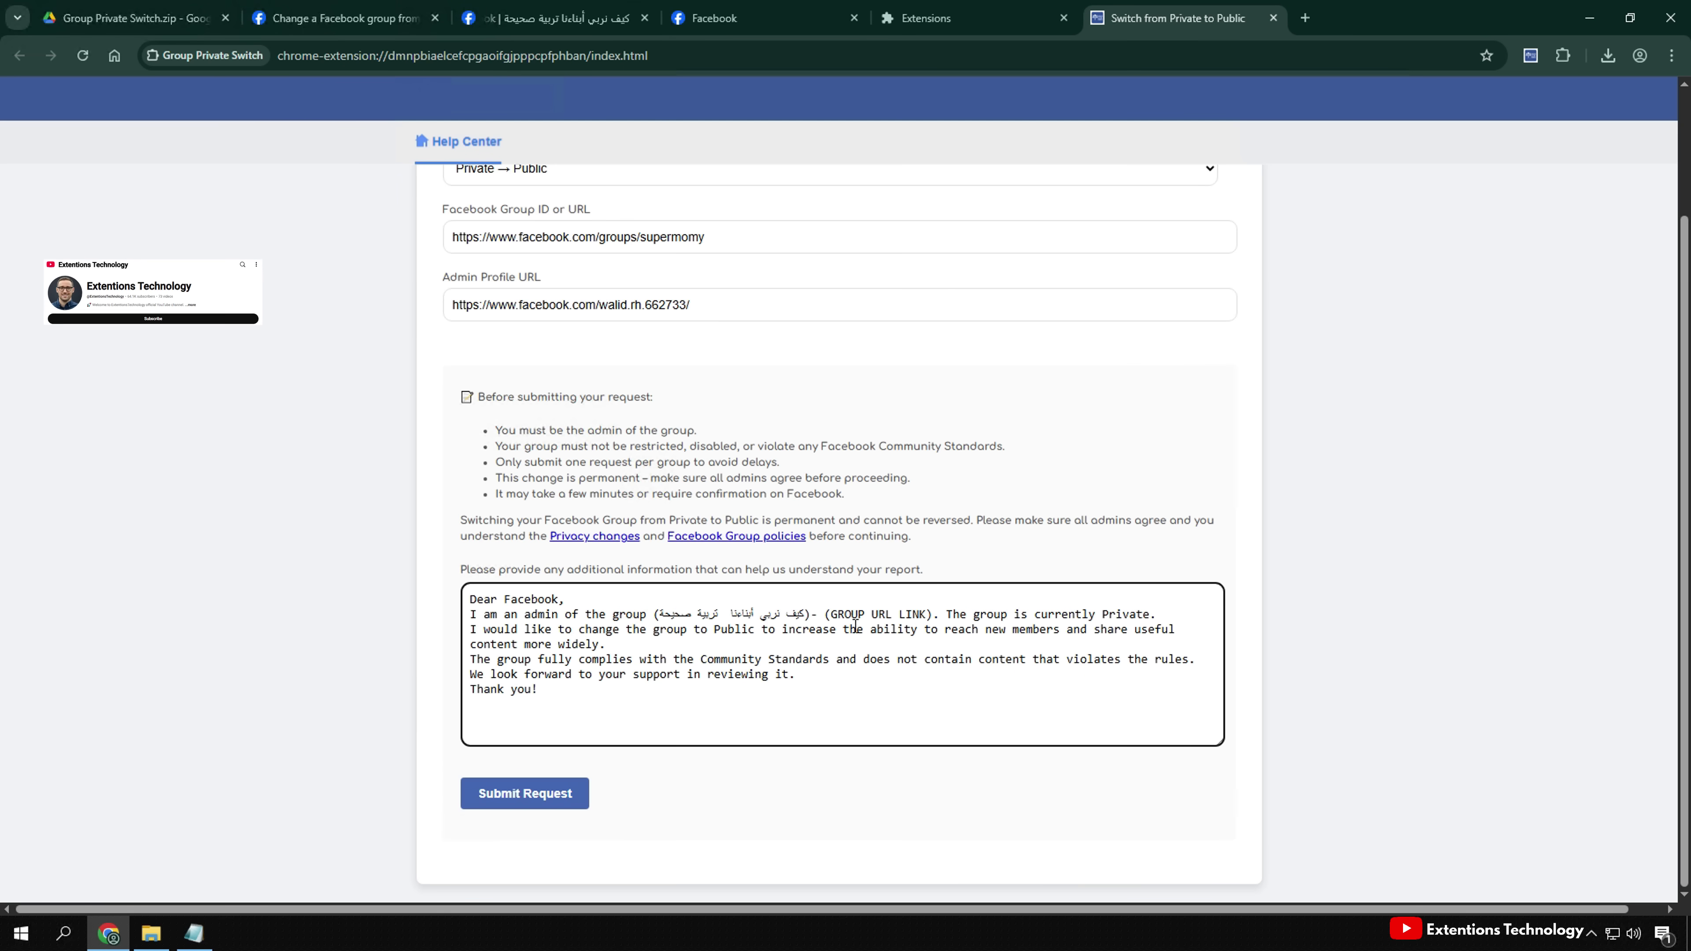
drag(904, 627, 933, 622)
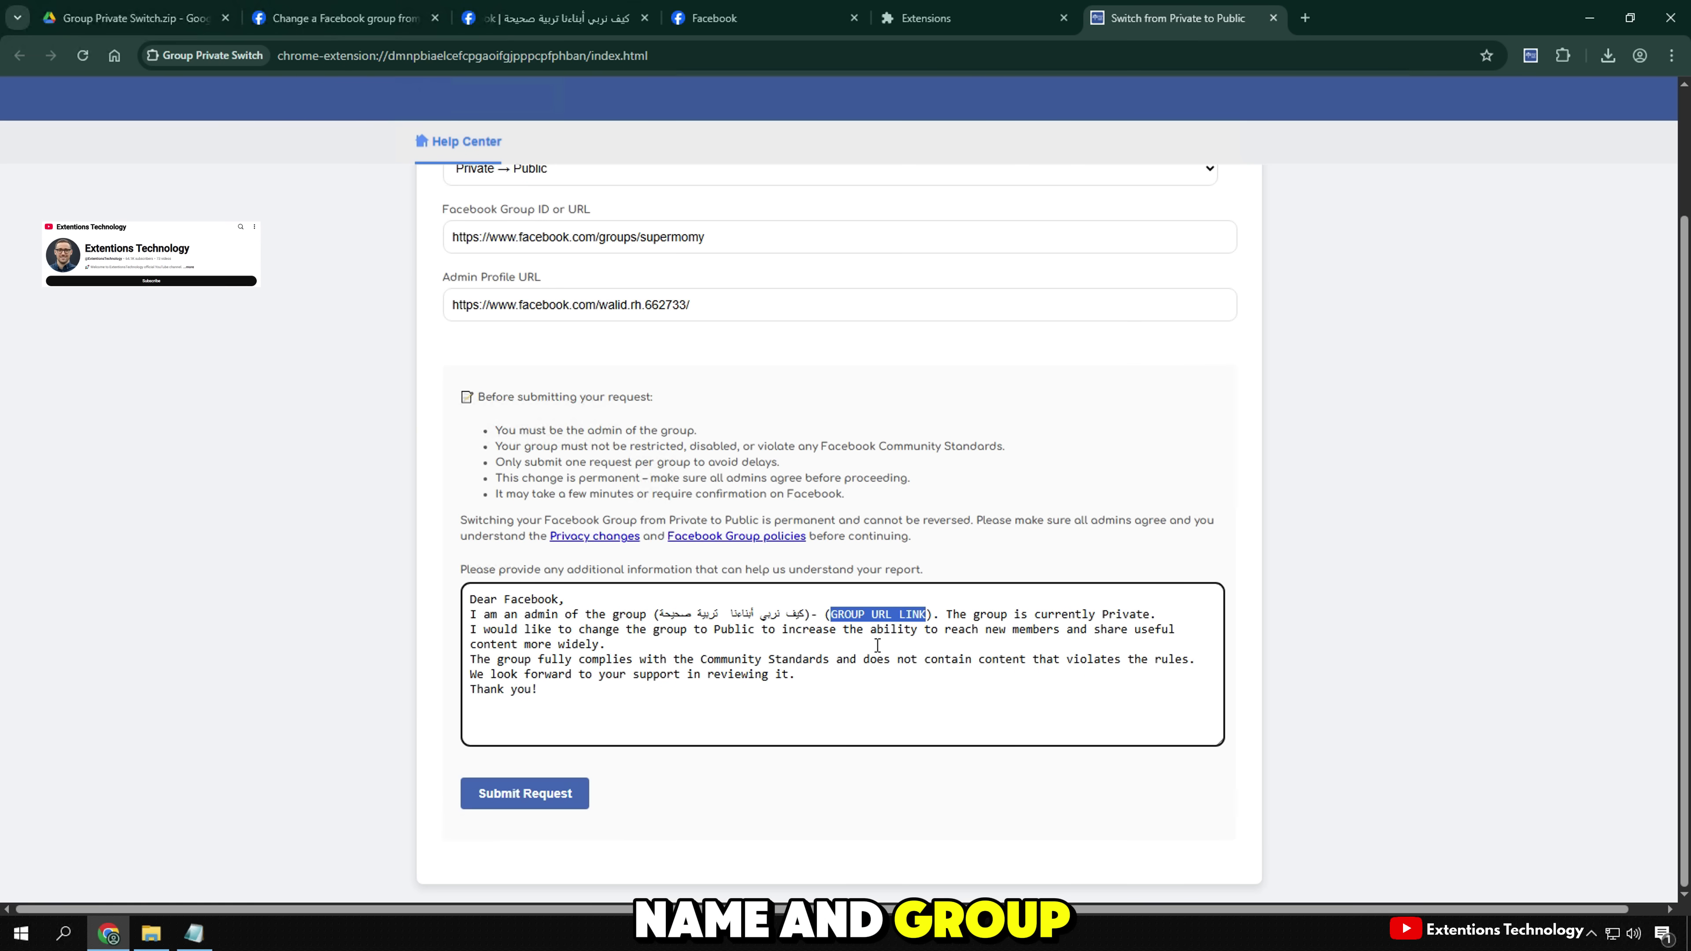
click(574, 8)
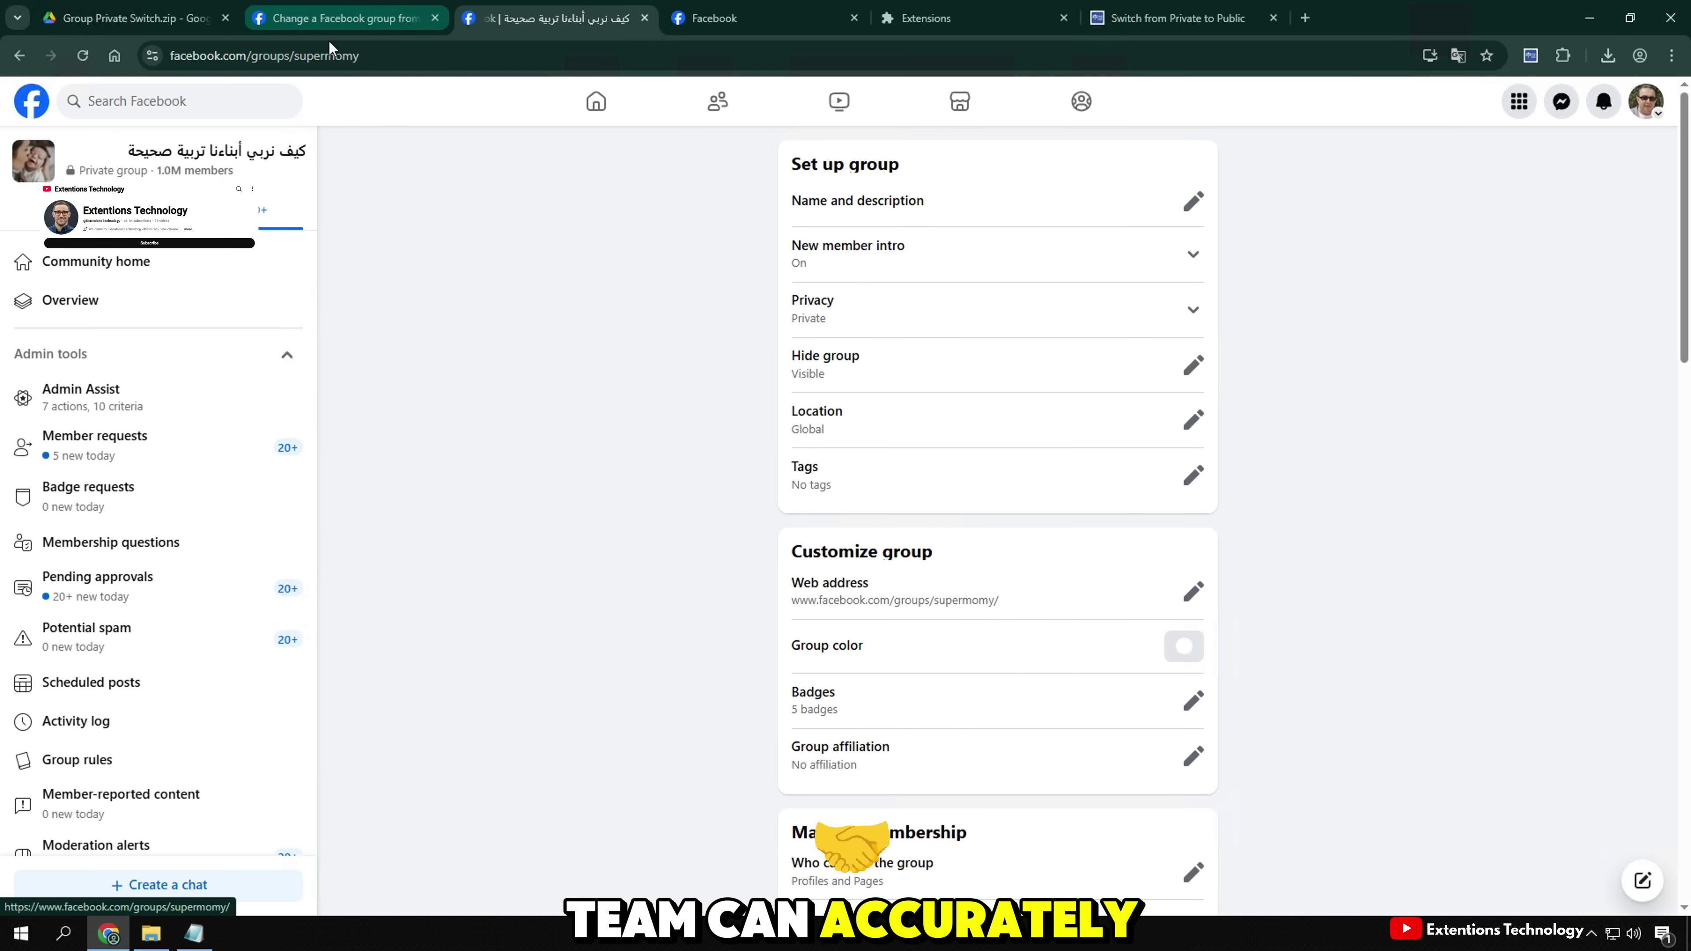
click(326, 56)
right_click(327, 56)
click(376, 221)
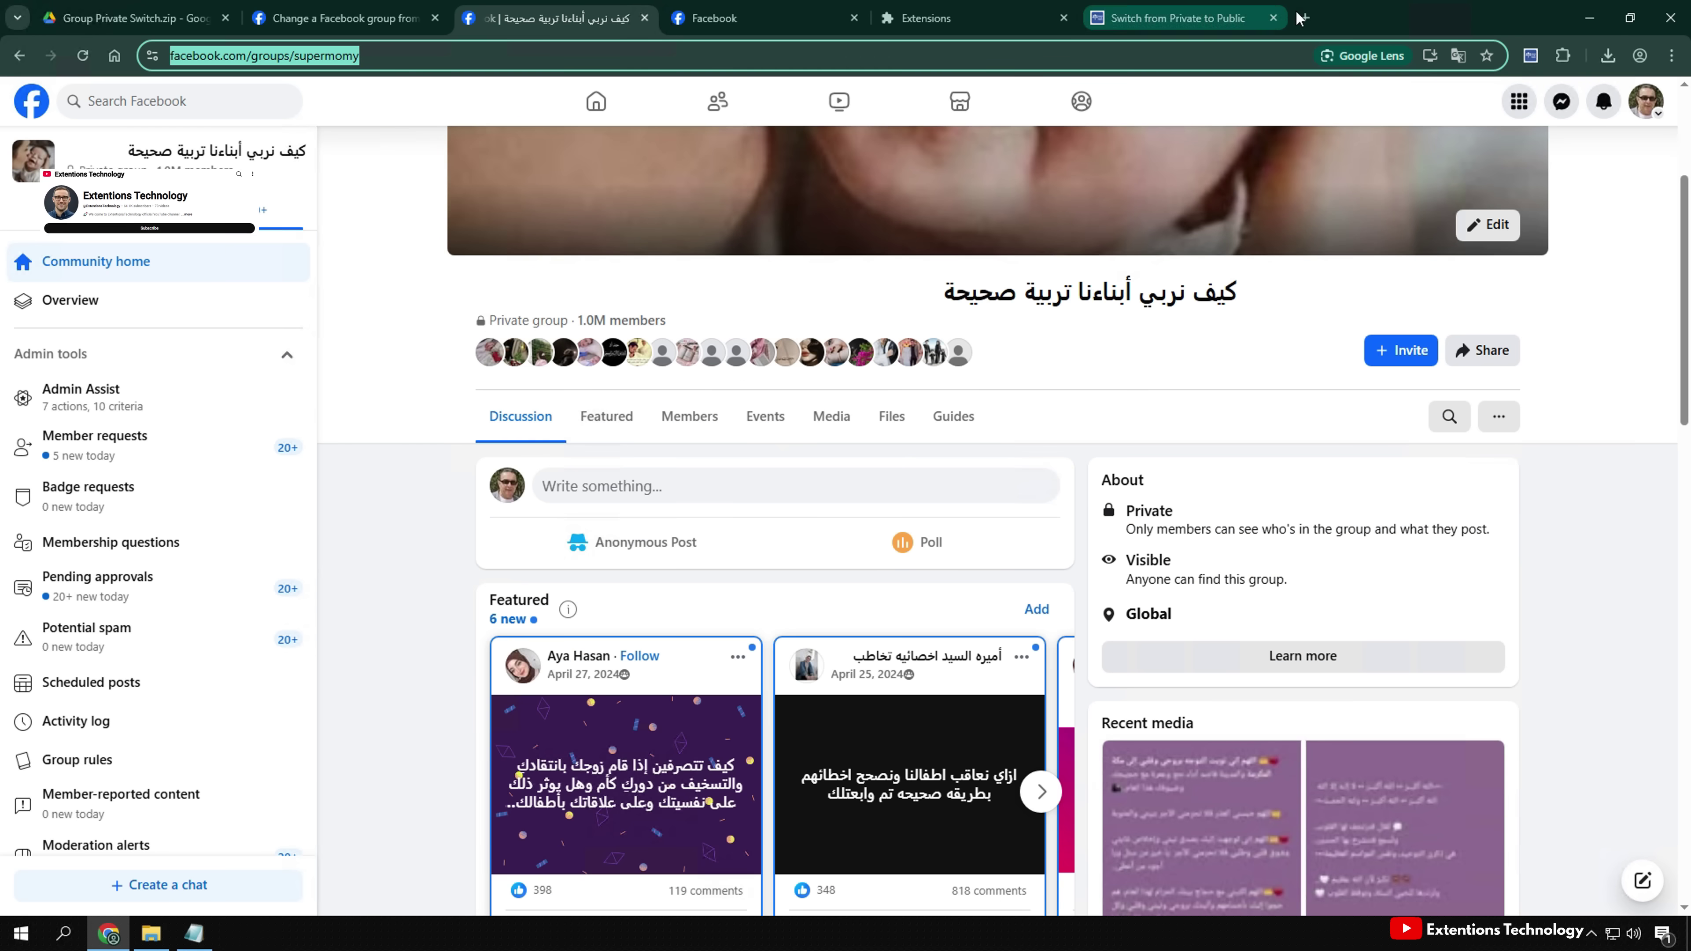
click(1179, 18)
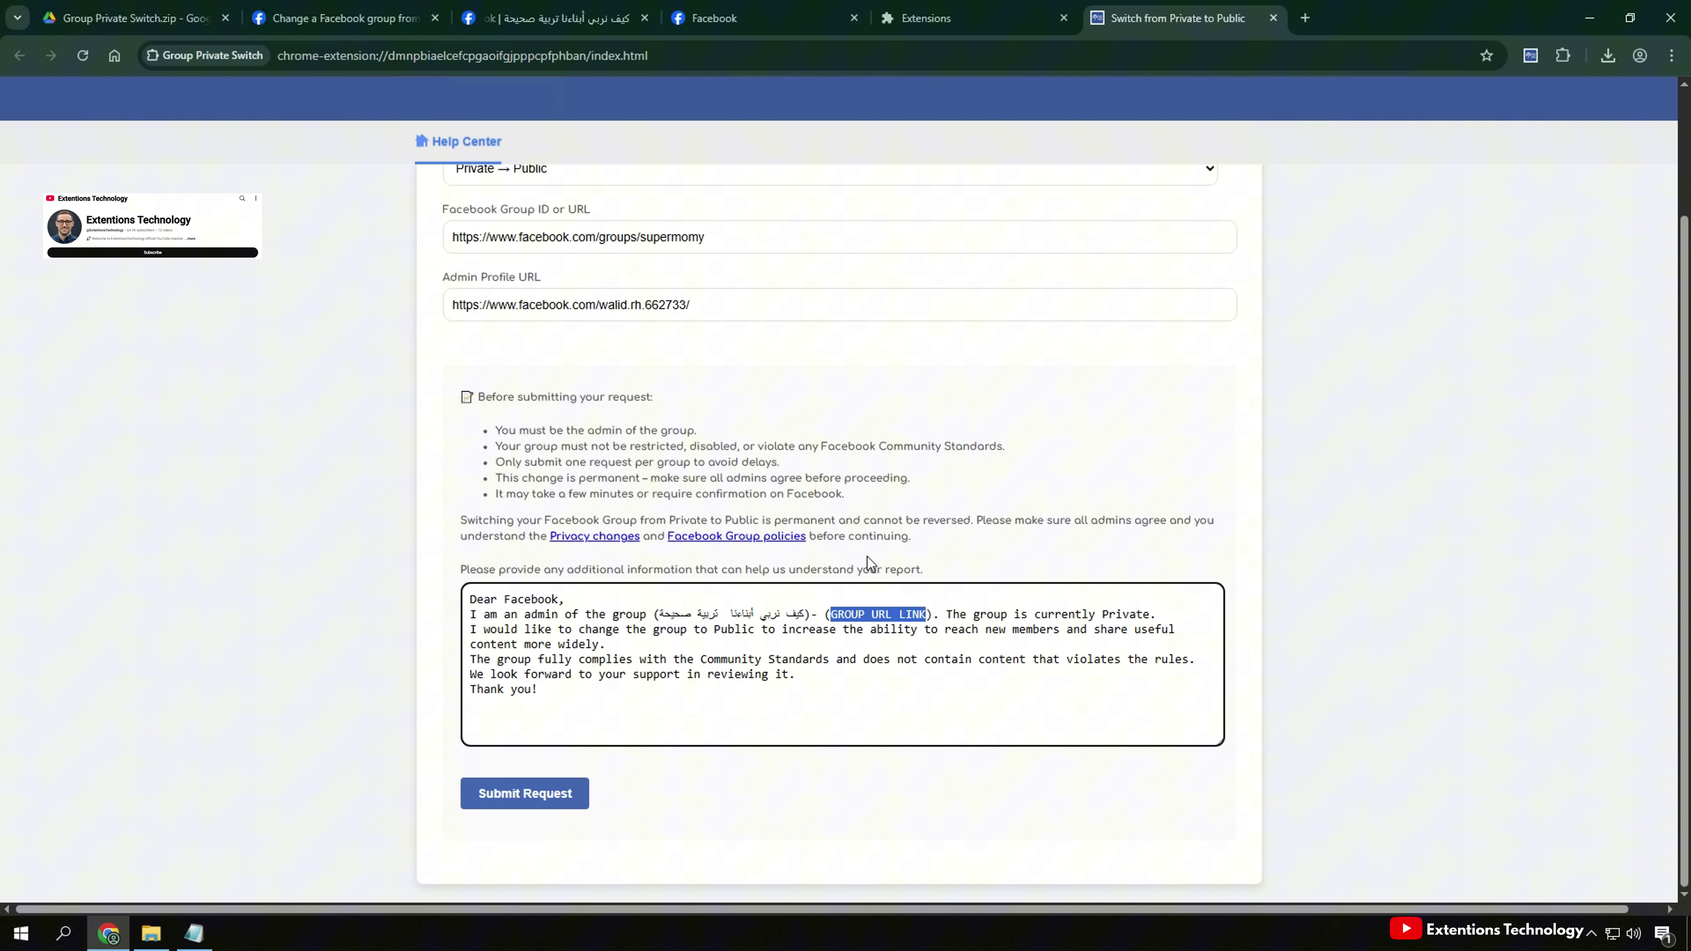
key(ctrl+v)
- Review the completed message in the form and submit the Private → Public change request
drag(1123, 616, 770, 637)
click(573, 648)
drag(470, 645, 1113, 655)
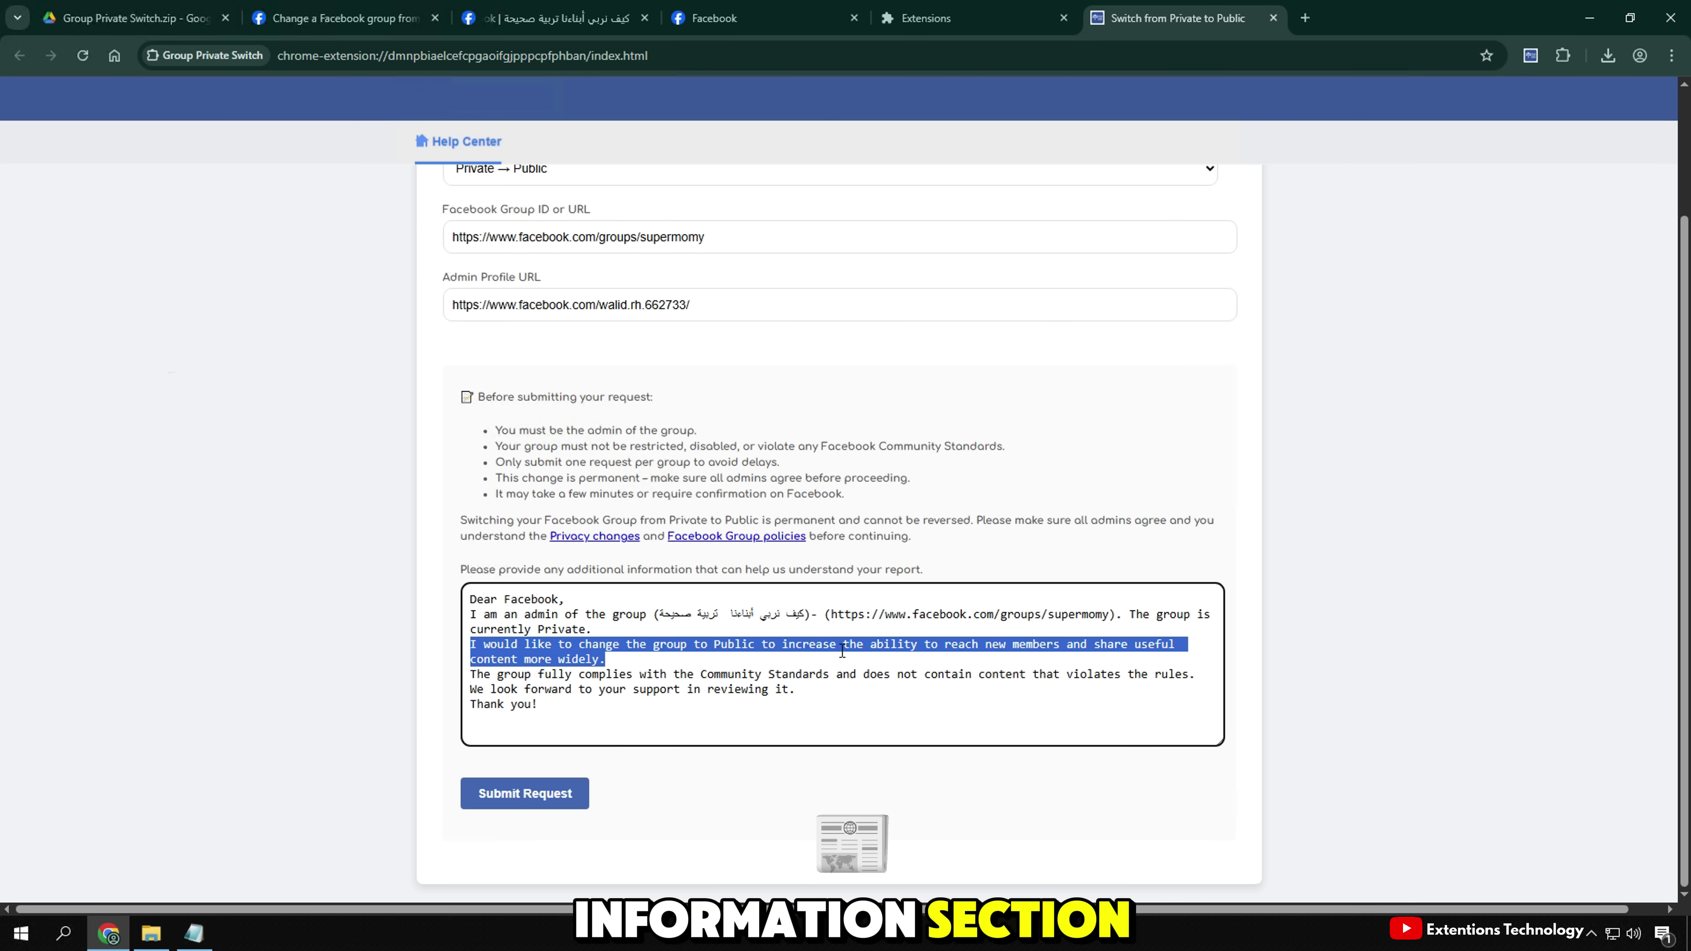
click(809, 646)
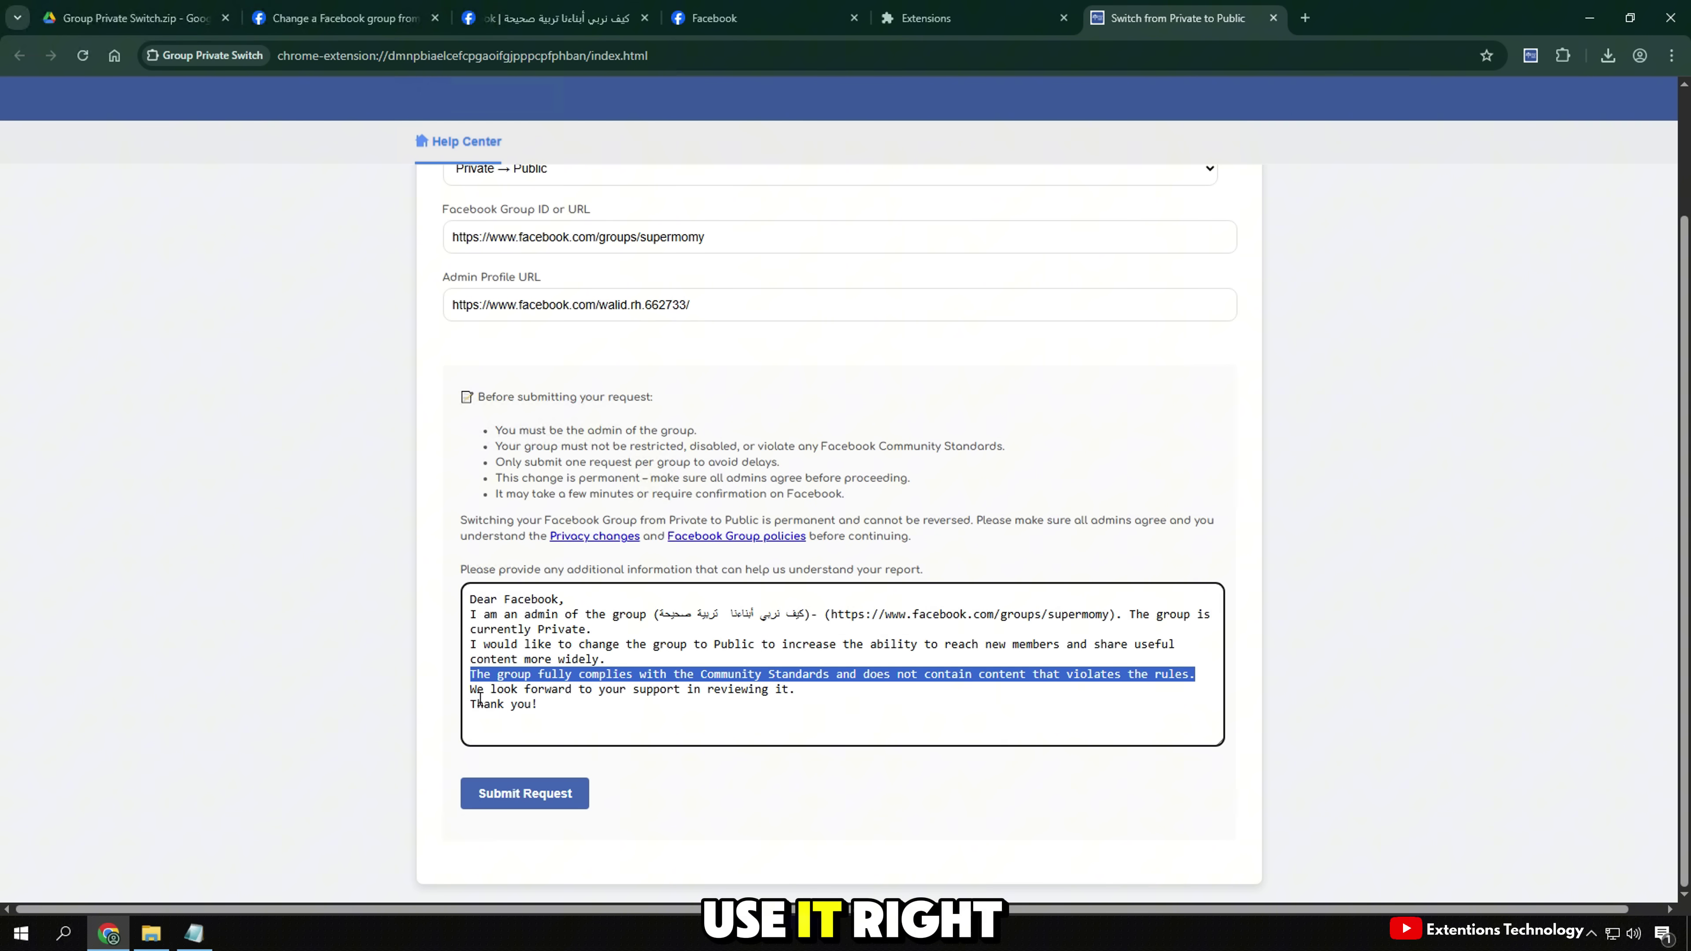
drag(471, 690, 759, 697)
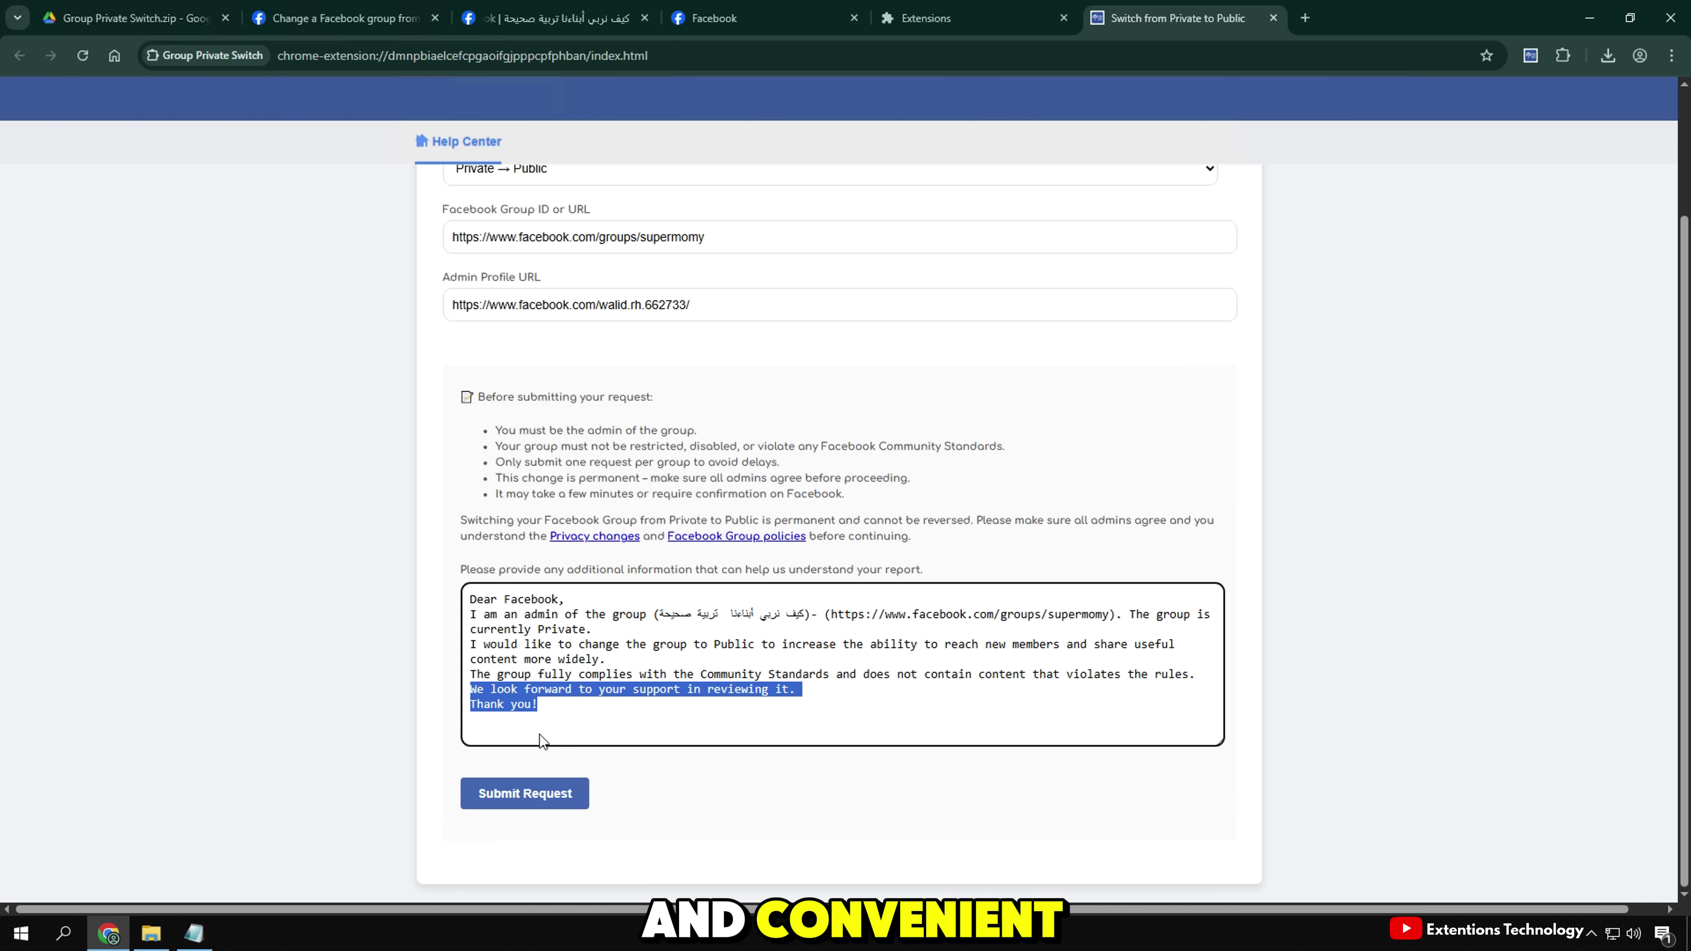
click(516, 798)
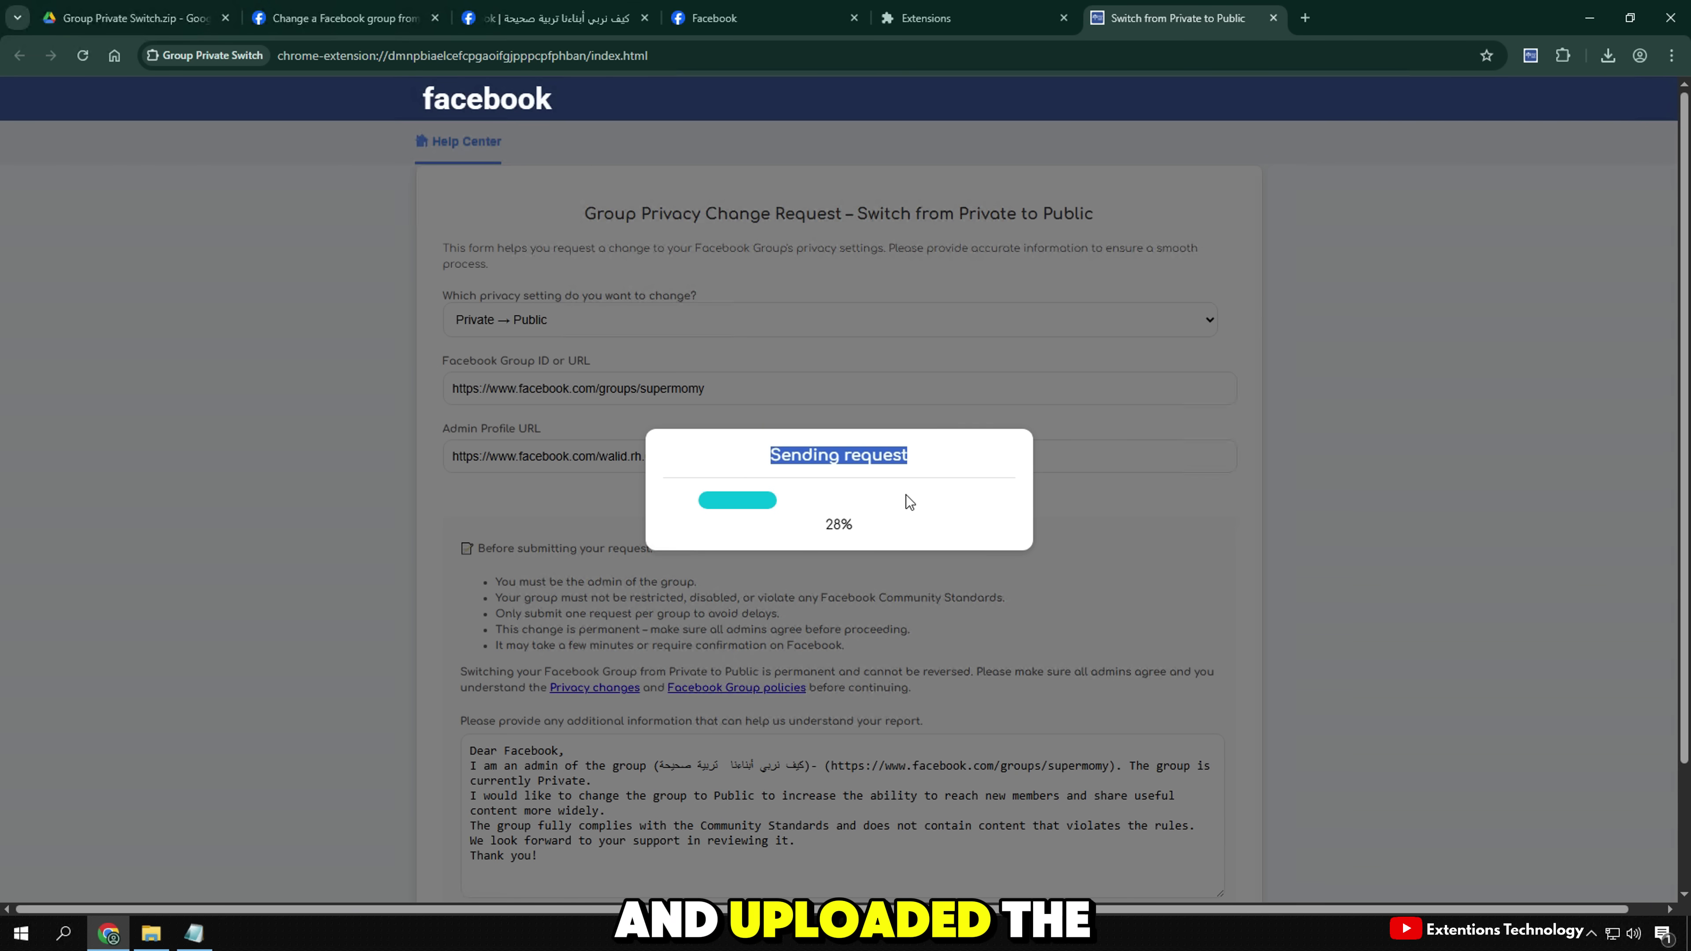
- Follow the request's sending progress to the end and read the outcome
click(913, 470)
scroll(872, 531, down, 3)
scroll(853, 545, up, 3)
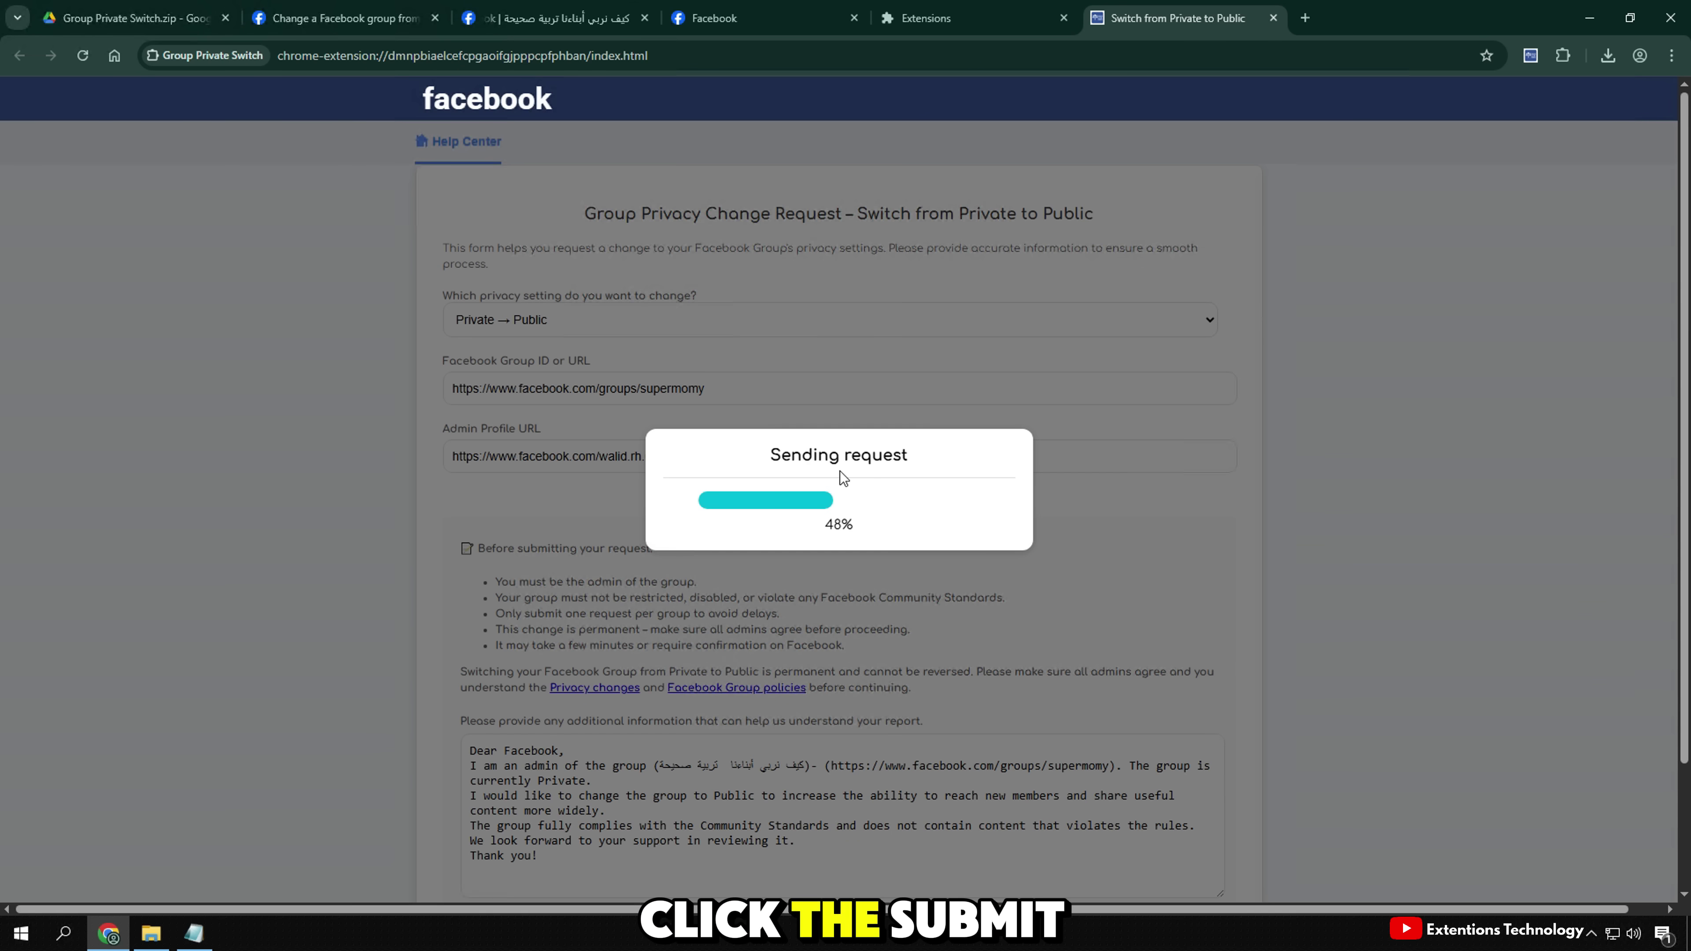
triple_click(919, 458)
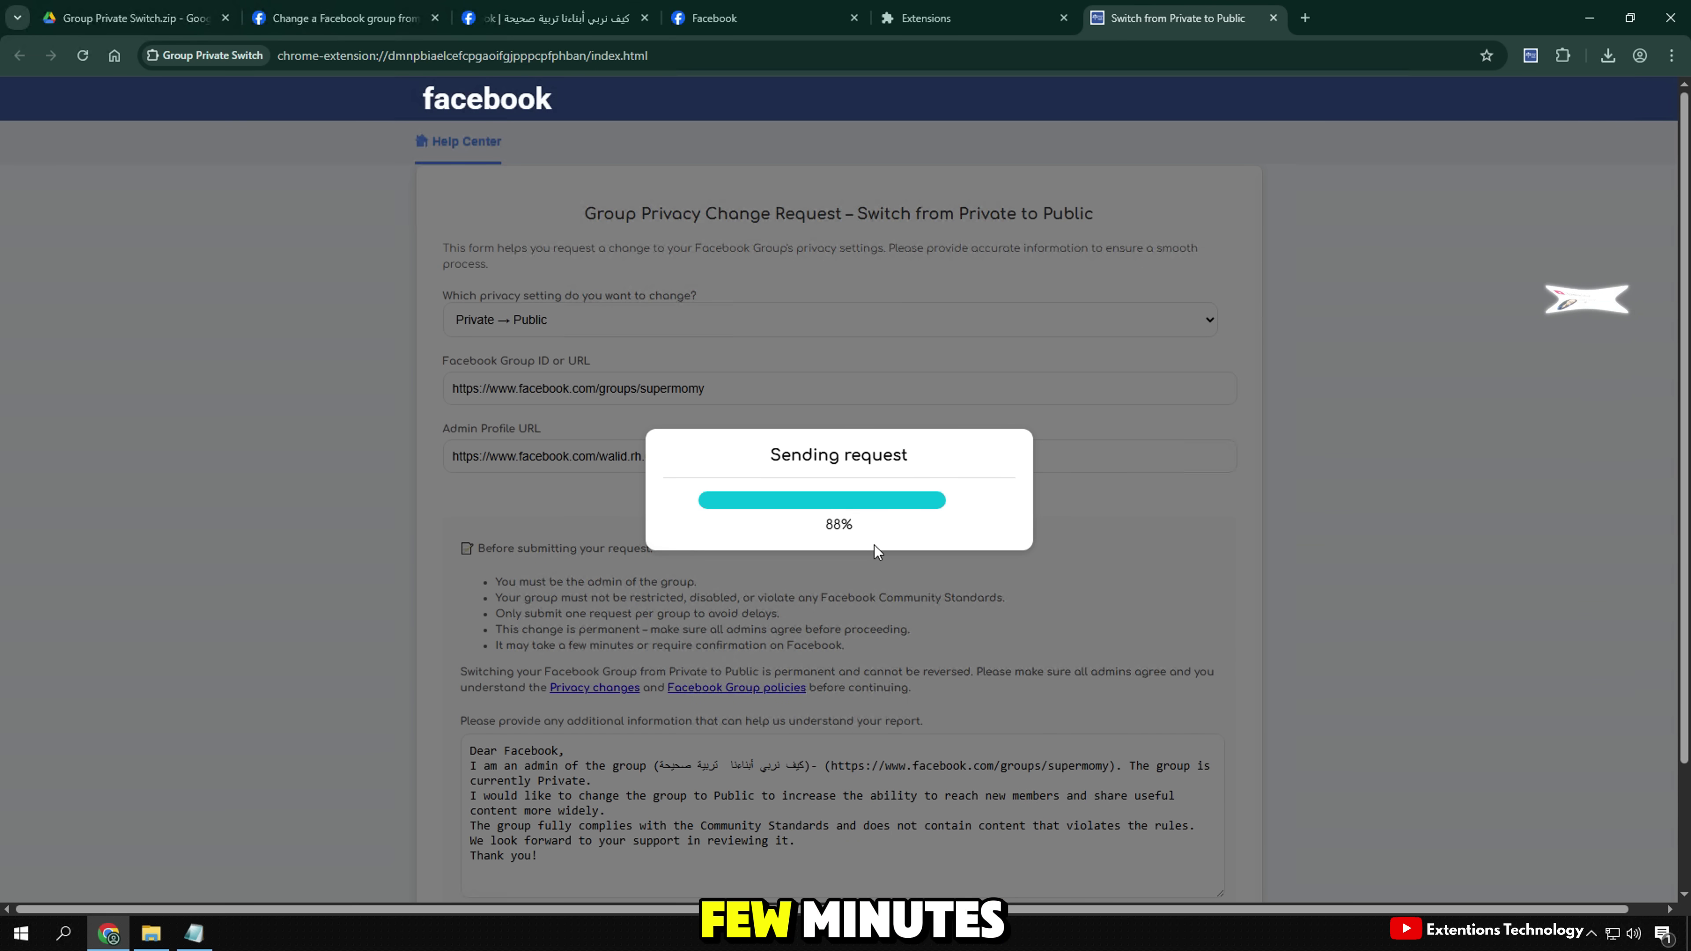
drag(778, 445, 921, 440)
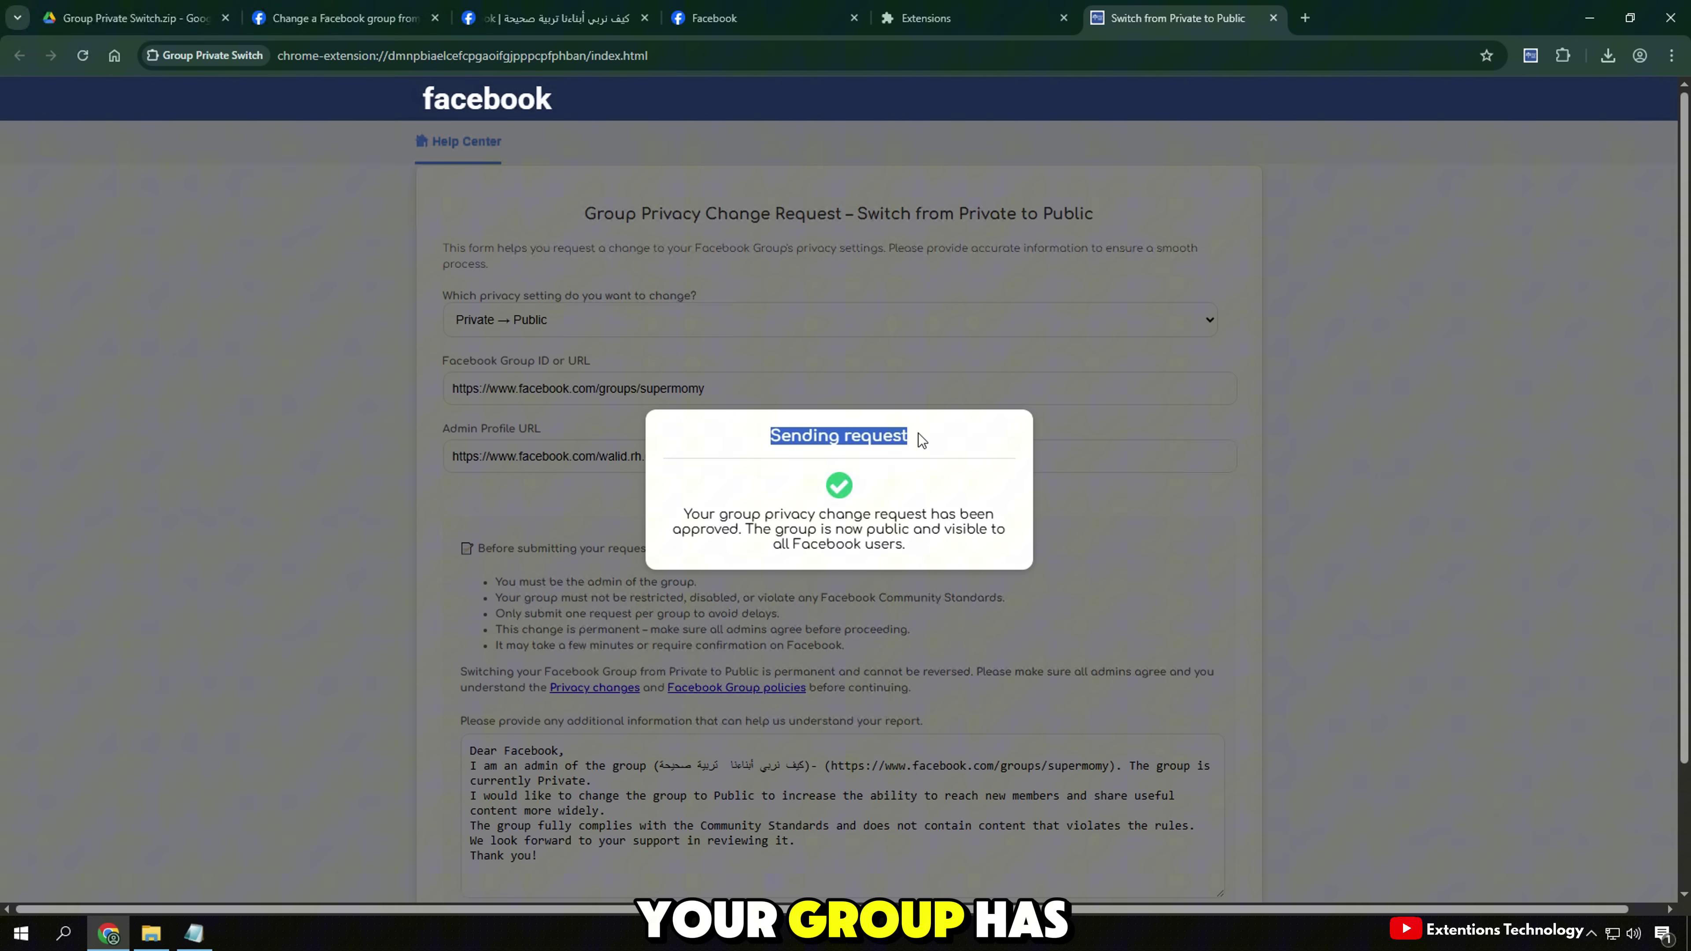
click(911, 550)
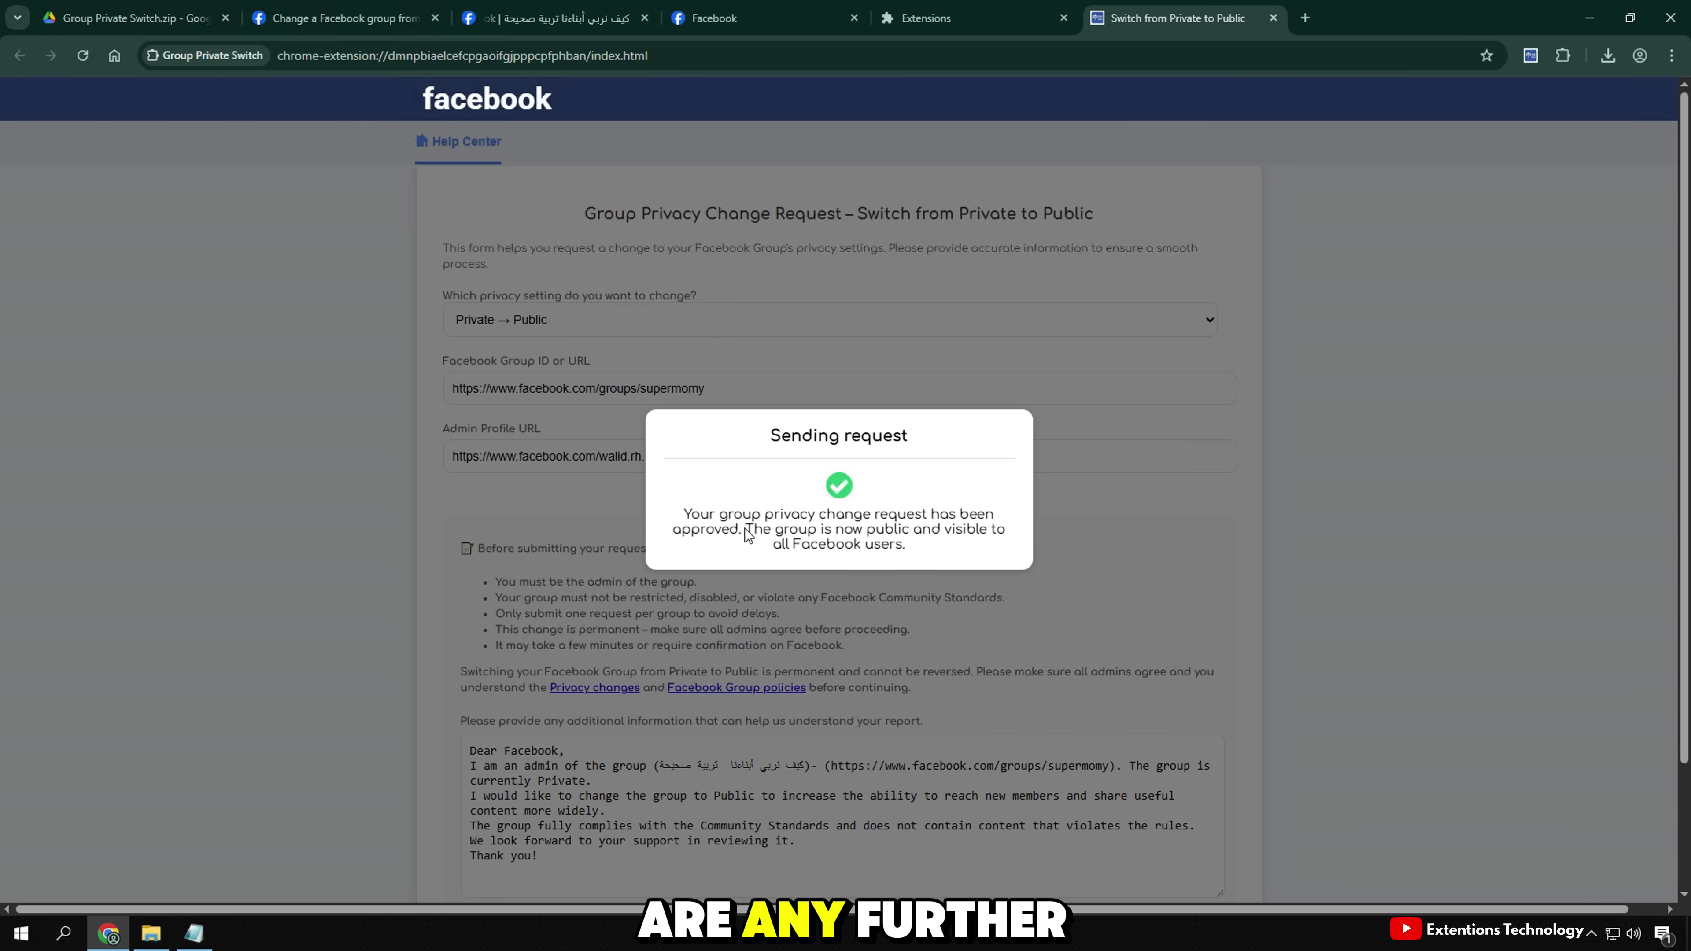
- Return to the Facebook group's page, reload it and check the privacy status under the group name and in the About section
click(575, 9)
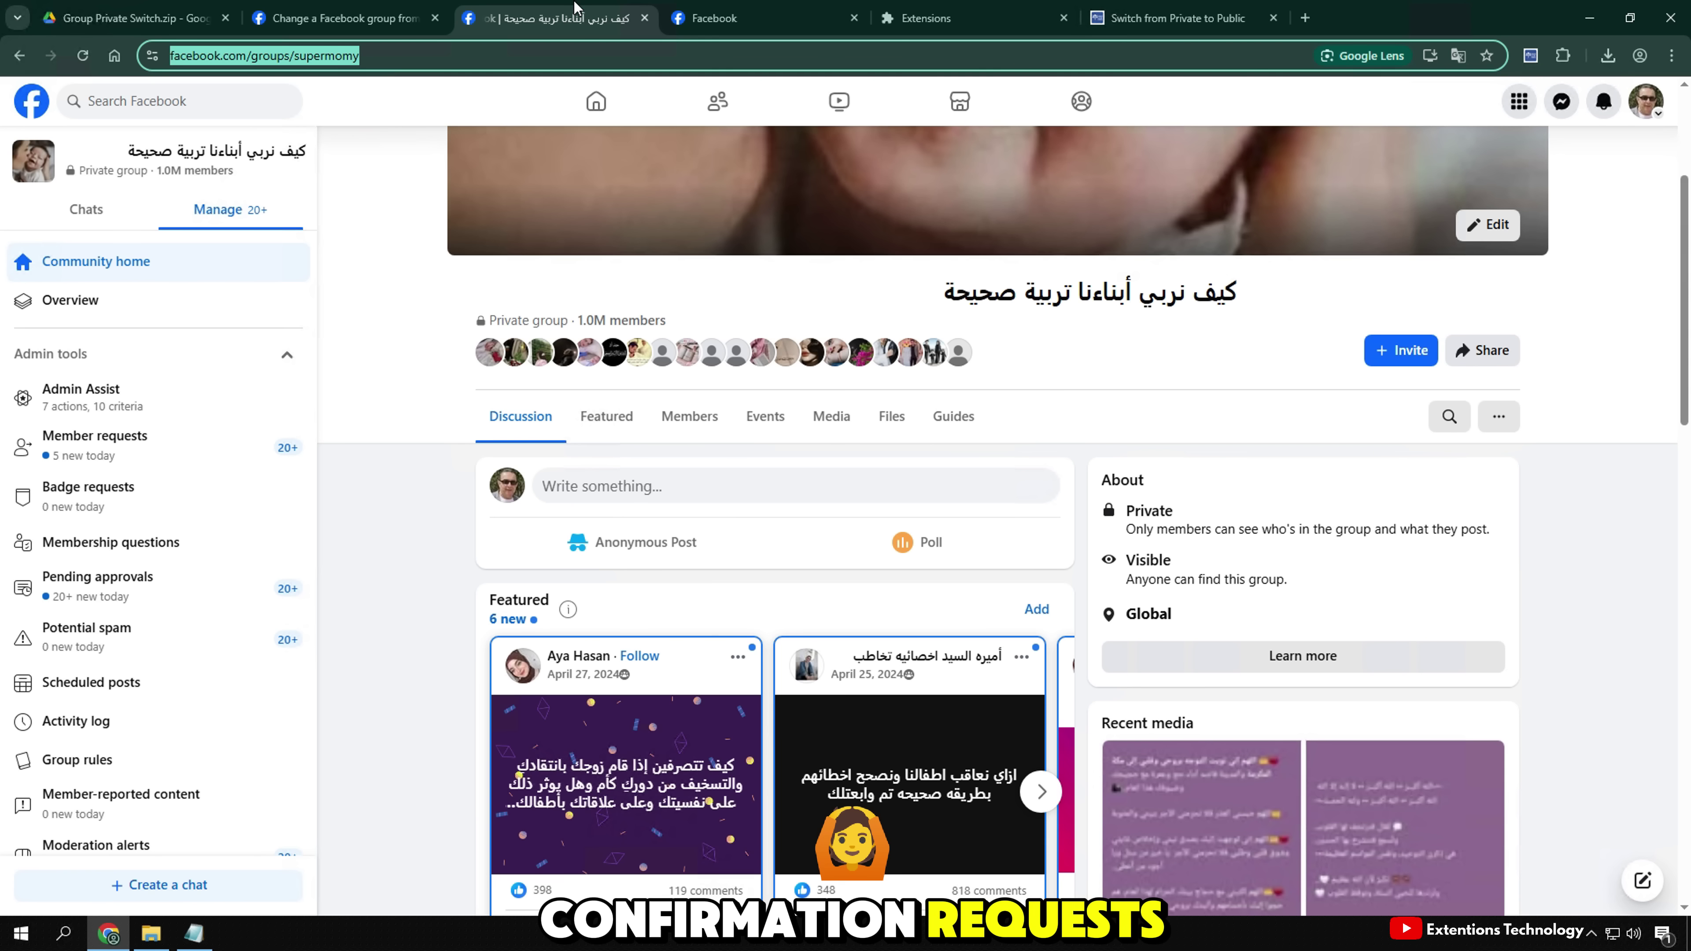
scroll(741, 341, down, 4)
scroll(738, 339, up, 5)
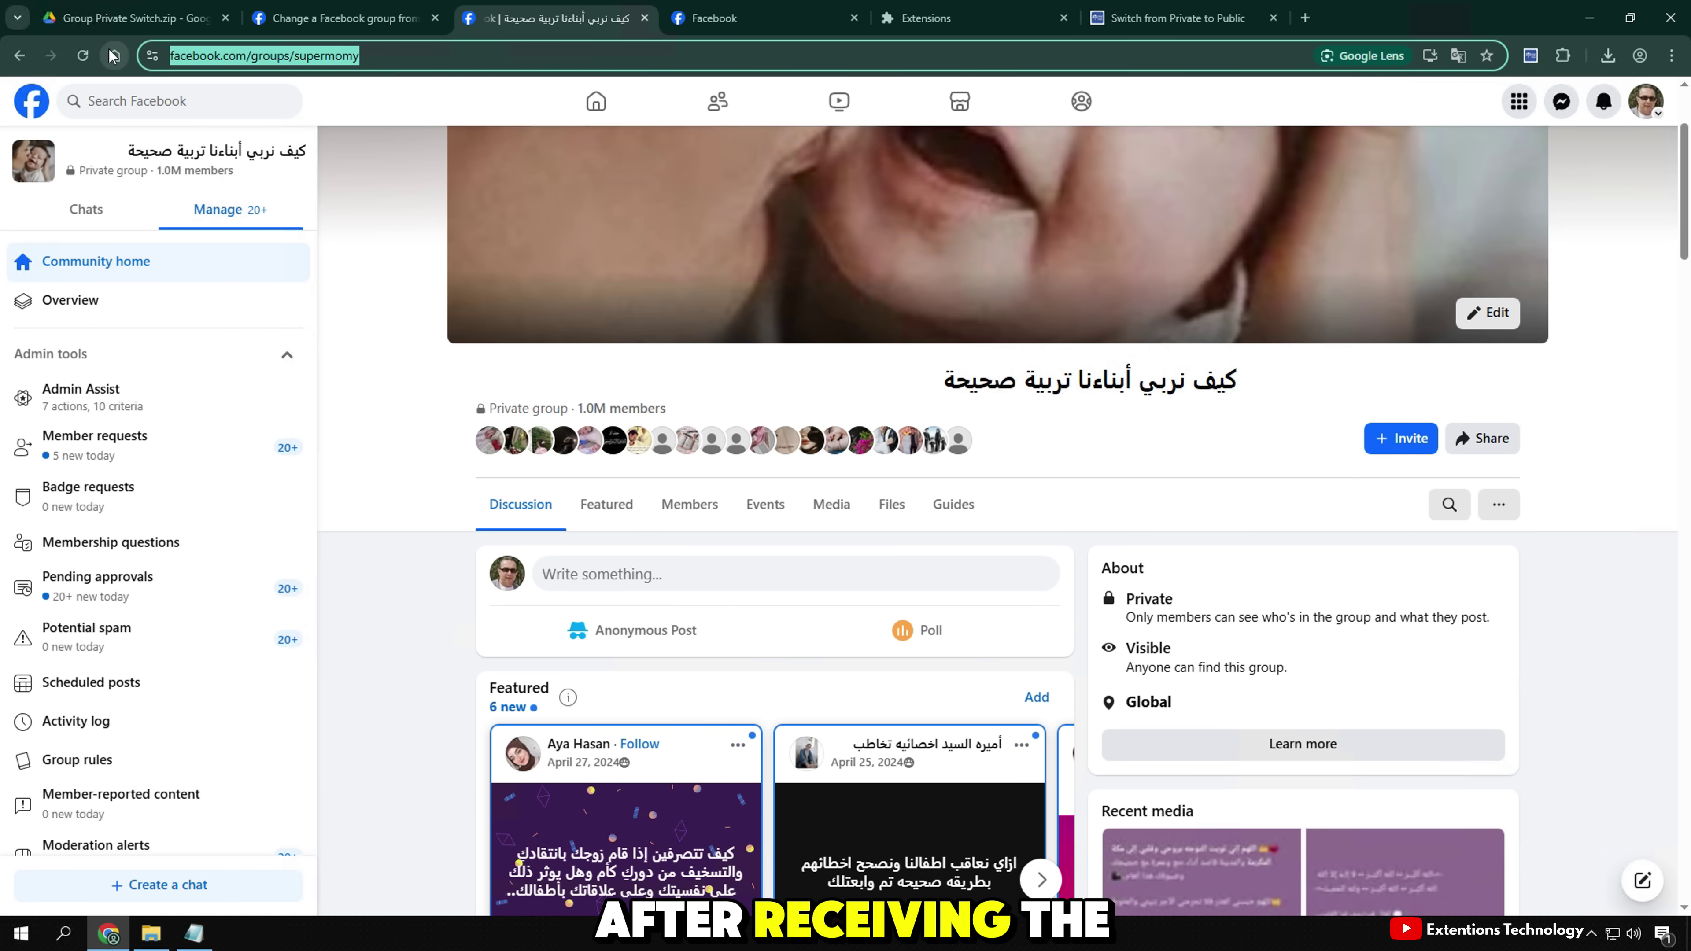
scroll(413, 336, down, 10)
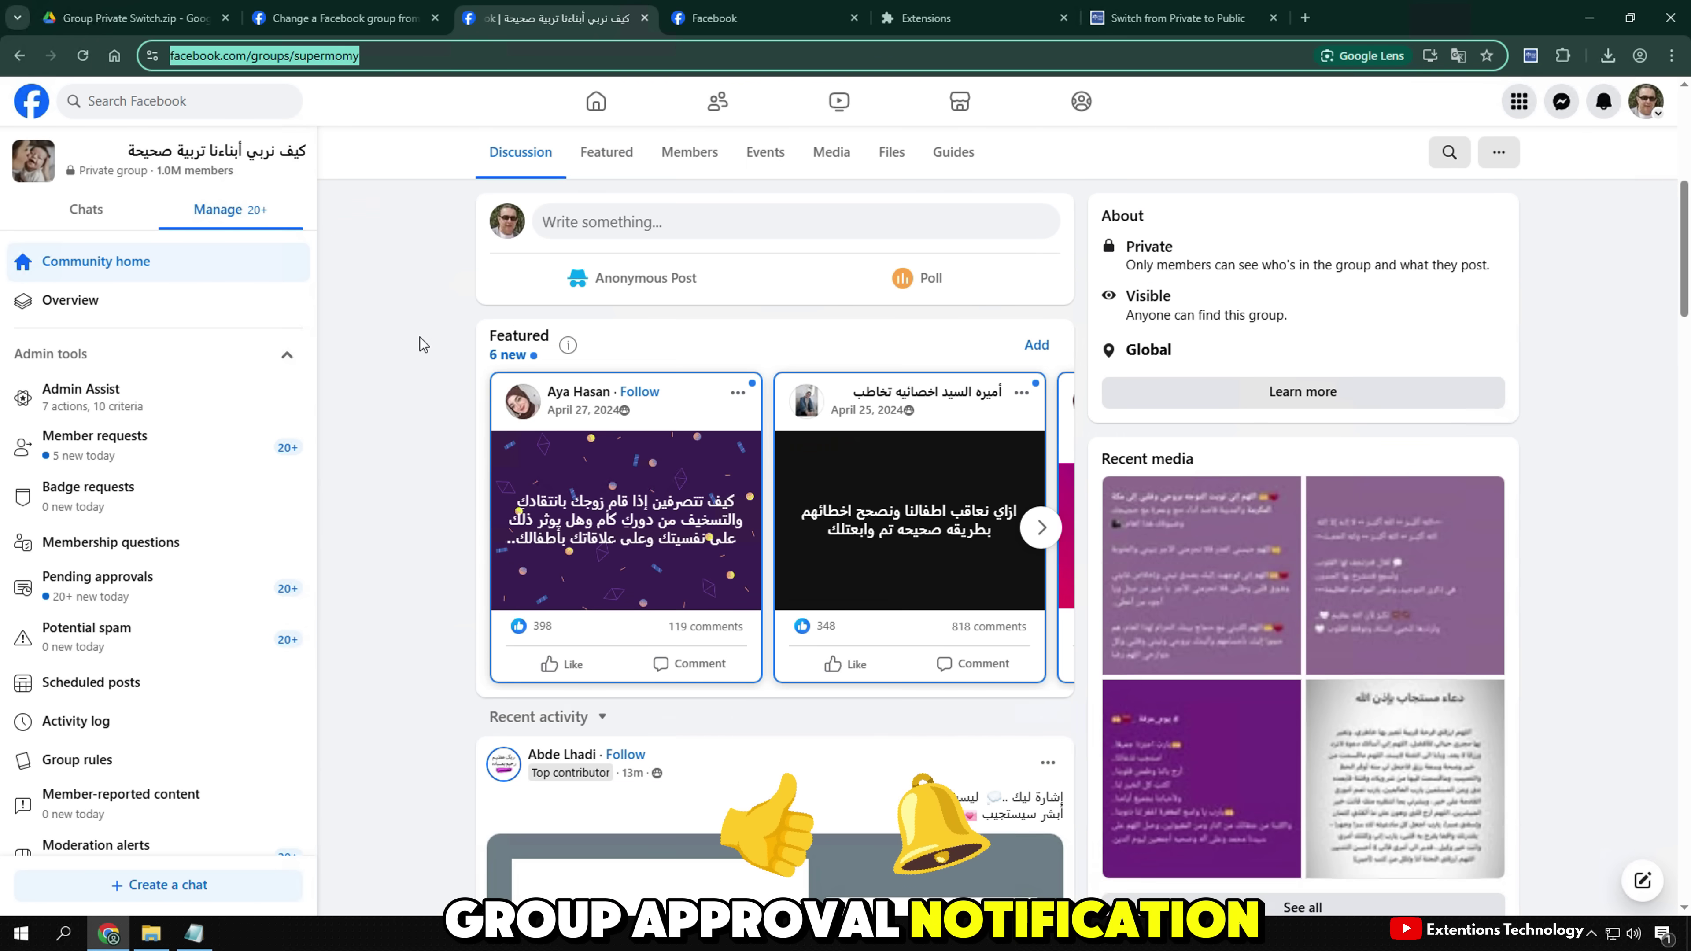
click(83, 55)
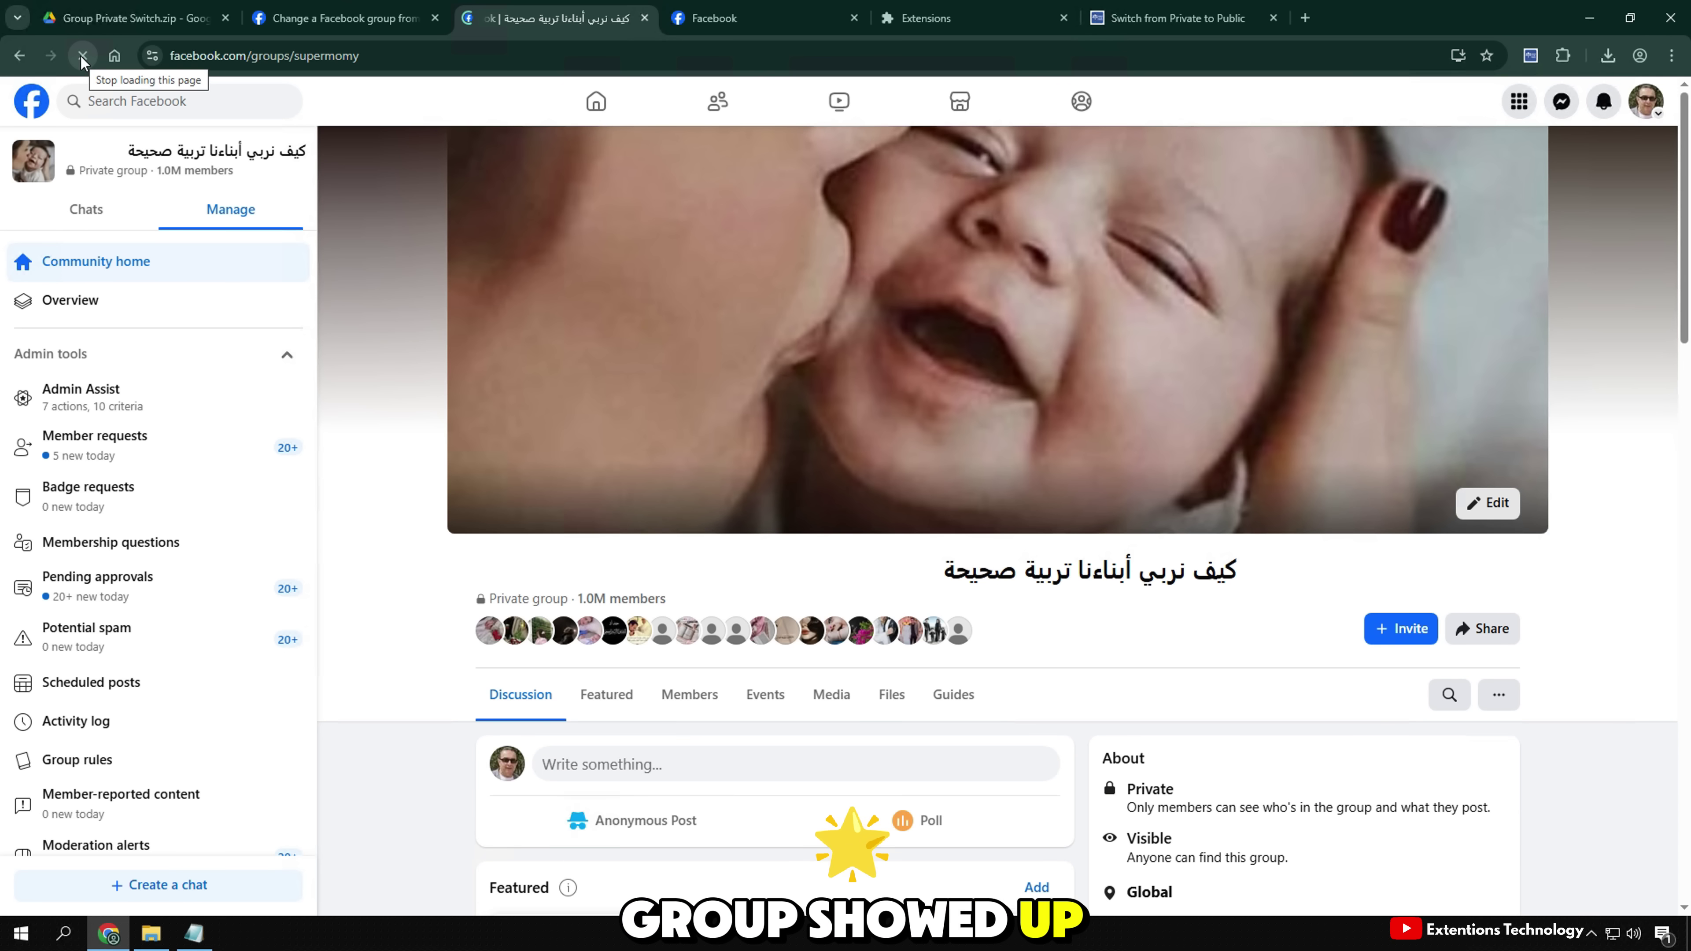
scroll(576, 359, down, 11)
scroll(585, 367, up, 14)
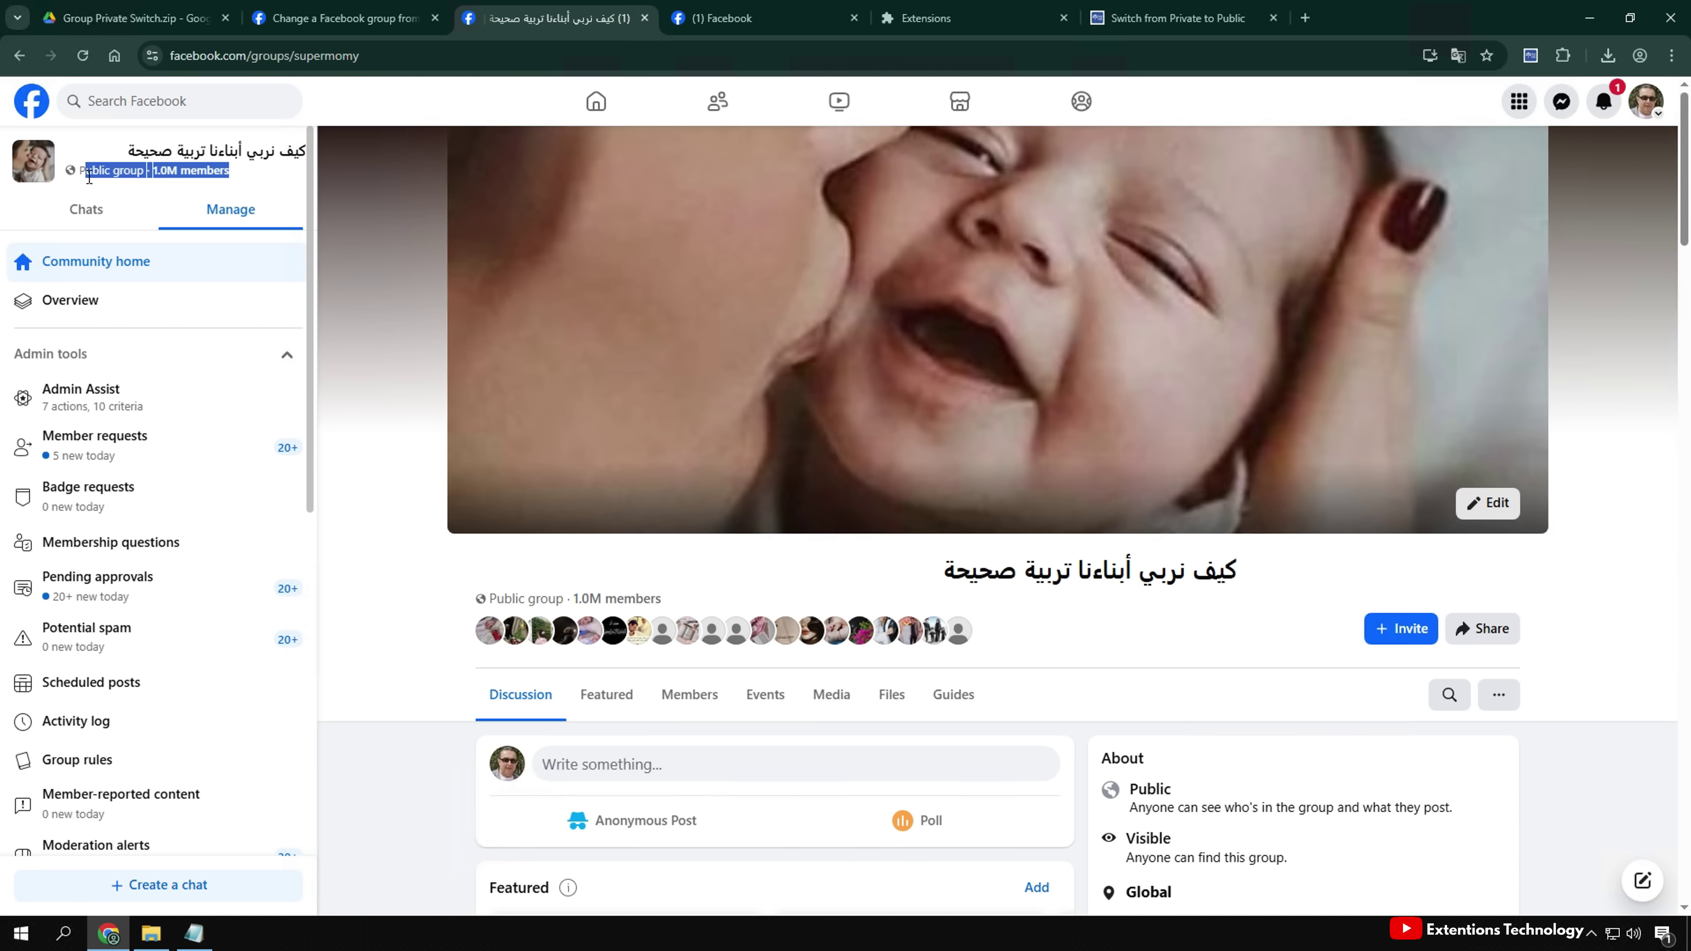
- Open the Facebook notifications and read the newest one about the group's privacy setting
click(1614, 108)
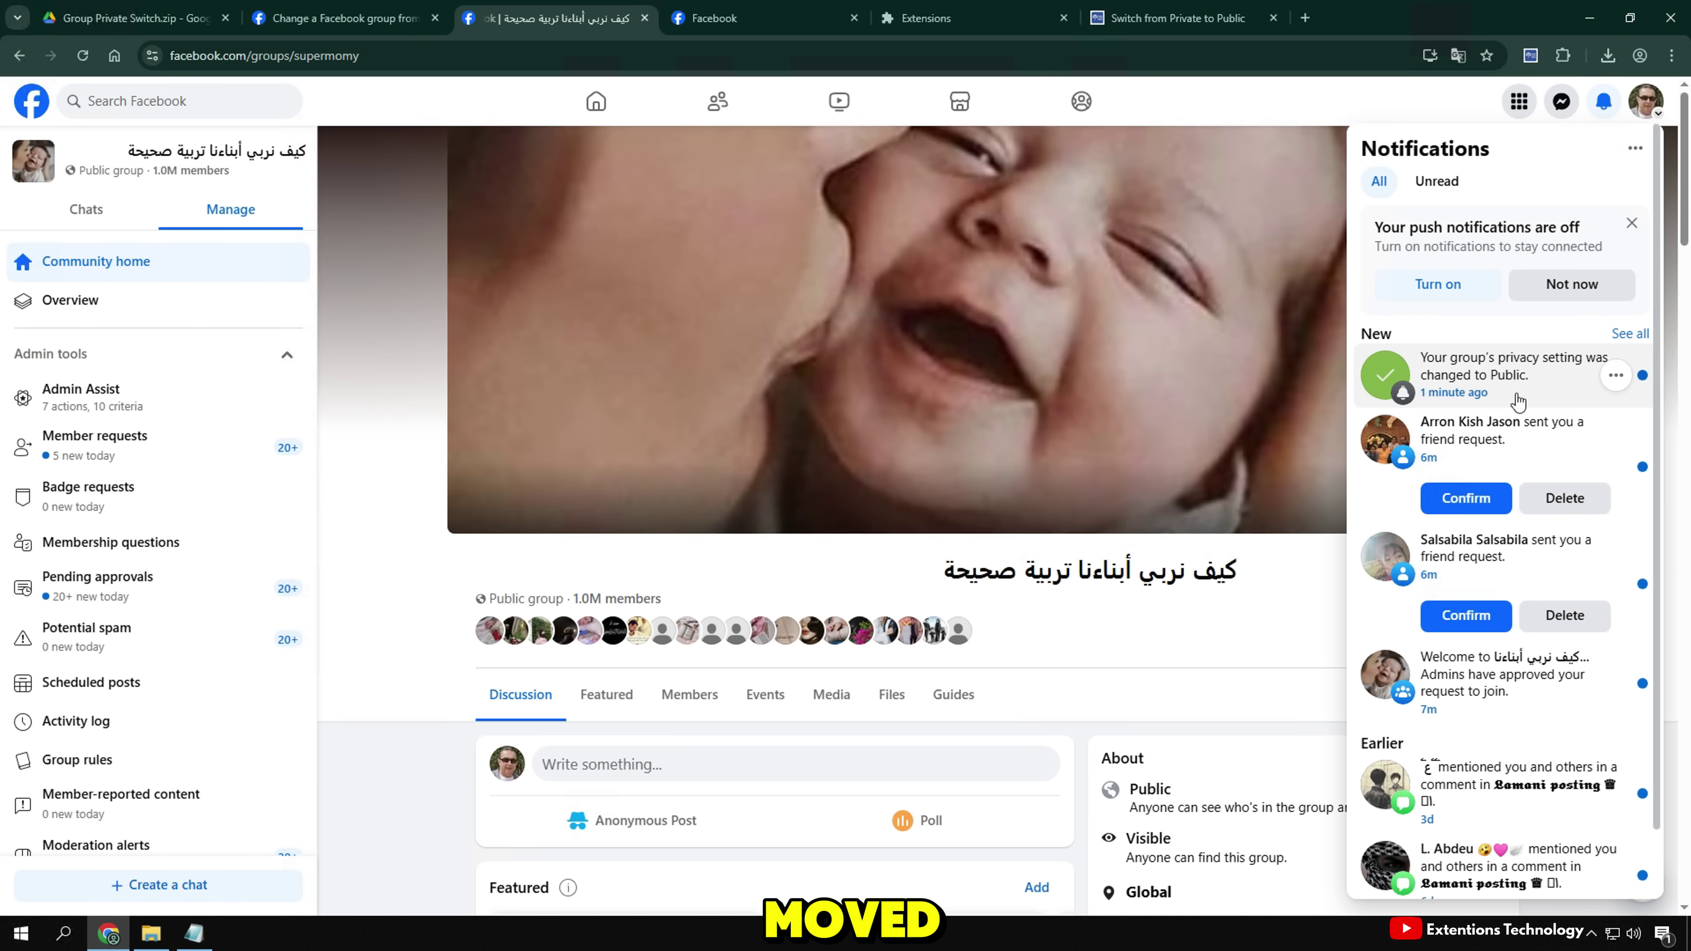
click(1616, 377)
click(1618, 380)
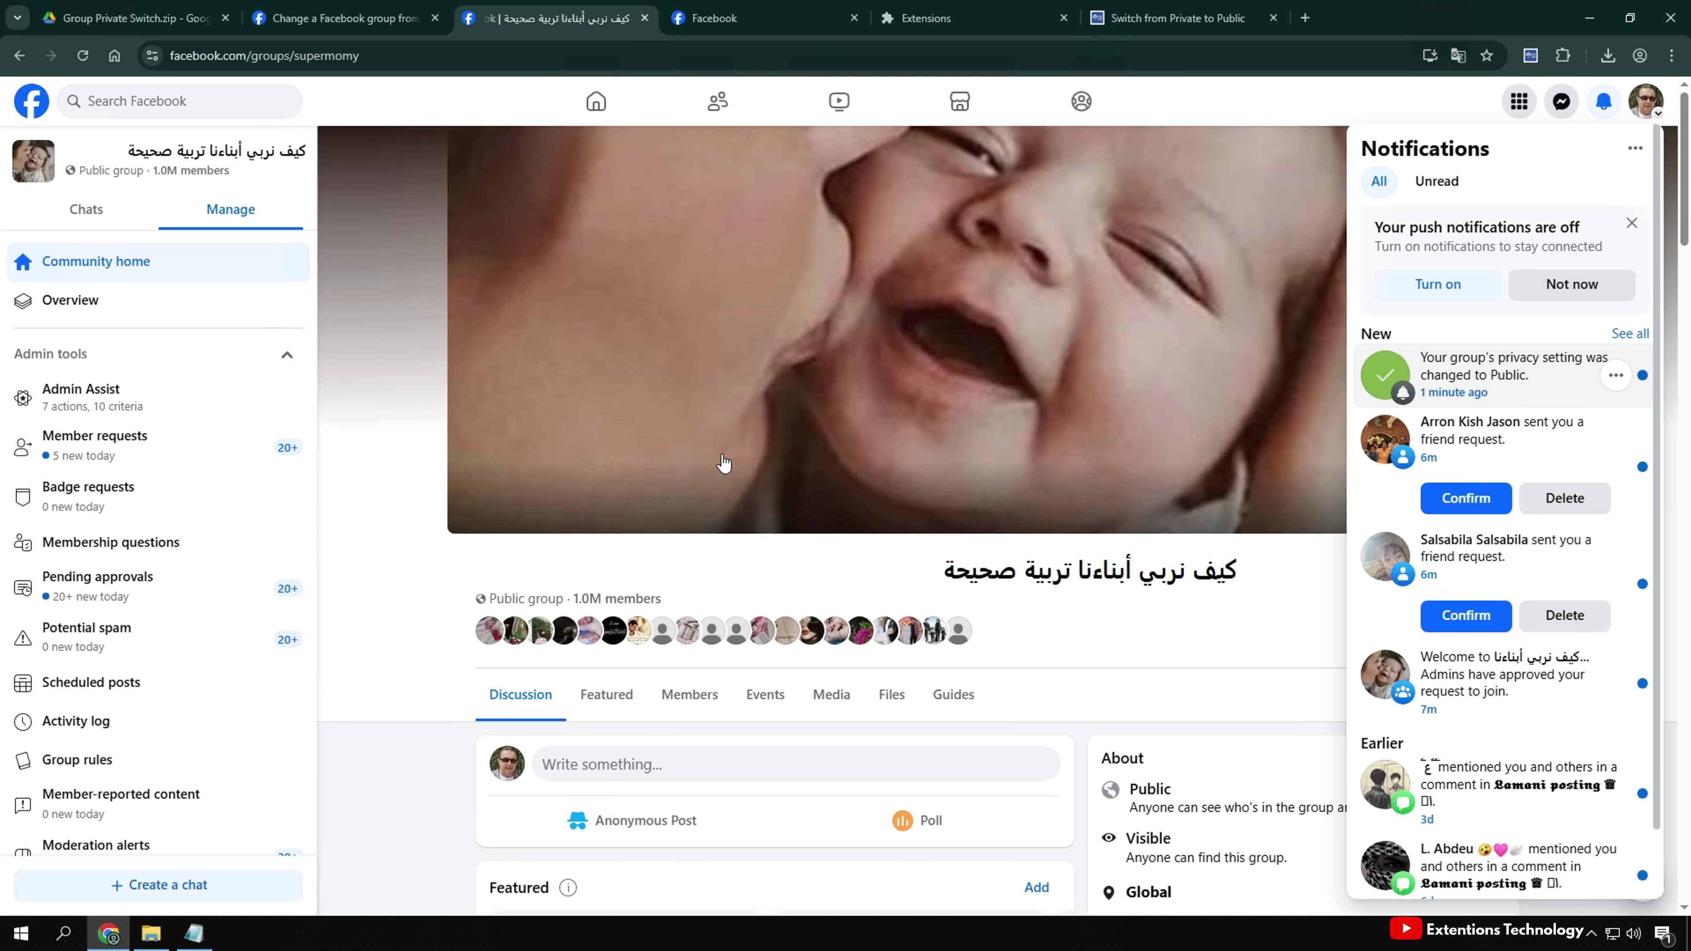
- Open the group settings and expand the Privacy setting to check which option is selected
scroll(85, 515, down, 6)
click(86, 513)
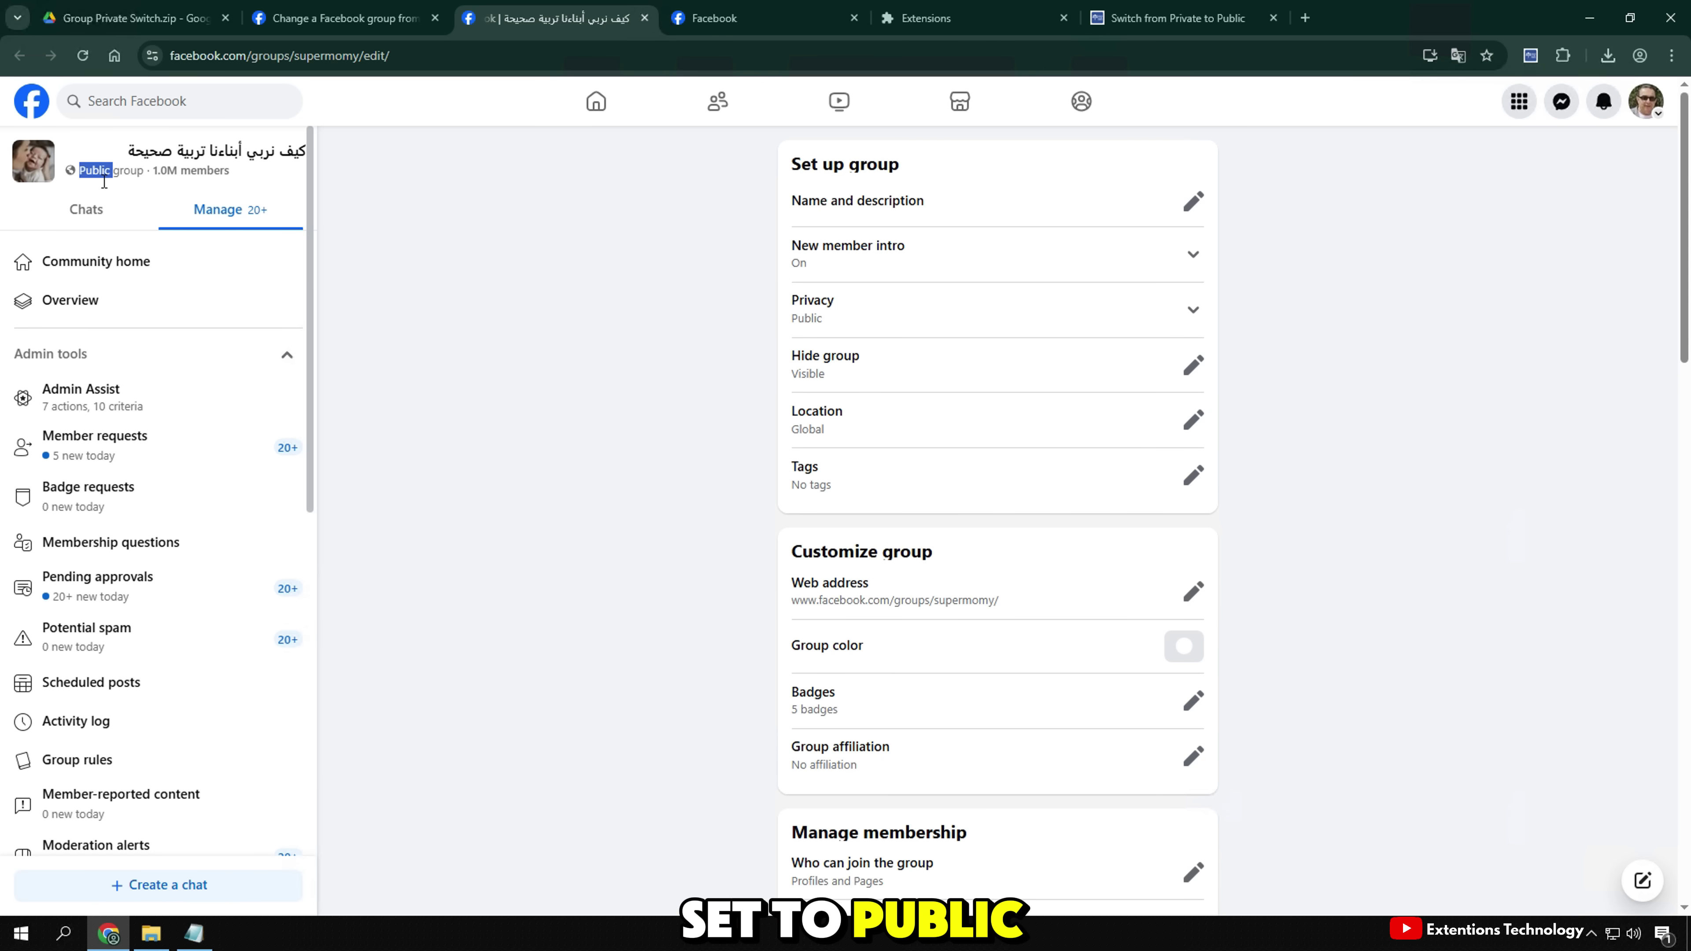
drag(104, 182, 250, 220)
click(647, 329)
click(1192, 310)
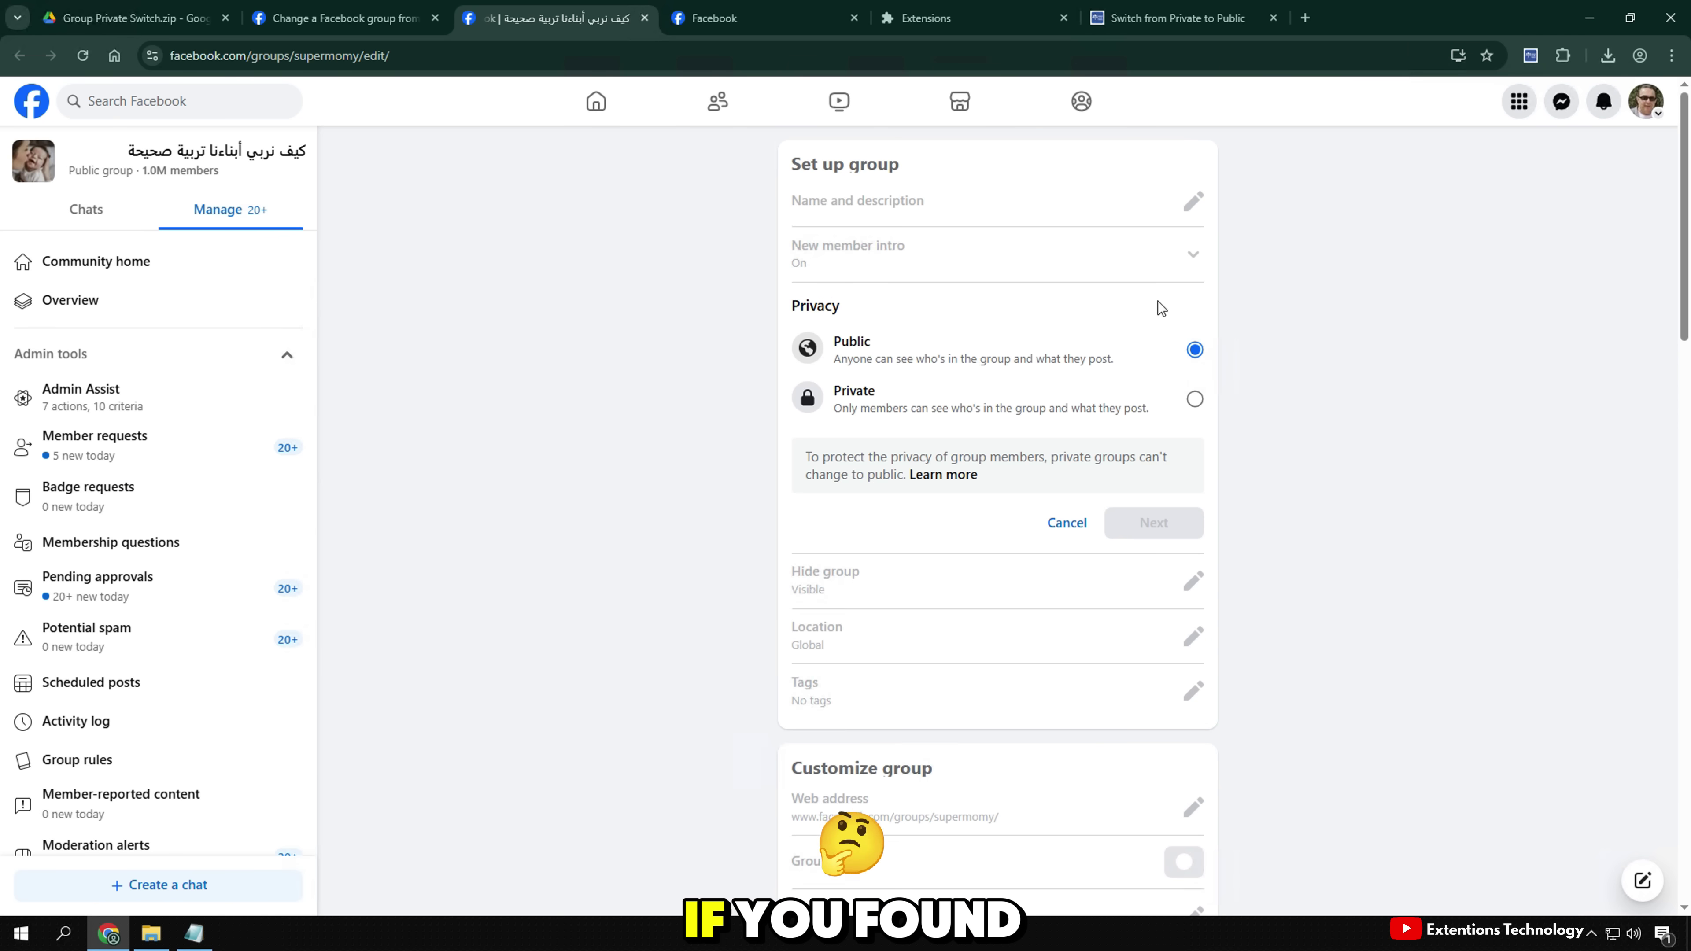
click(669, 363)
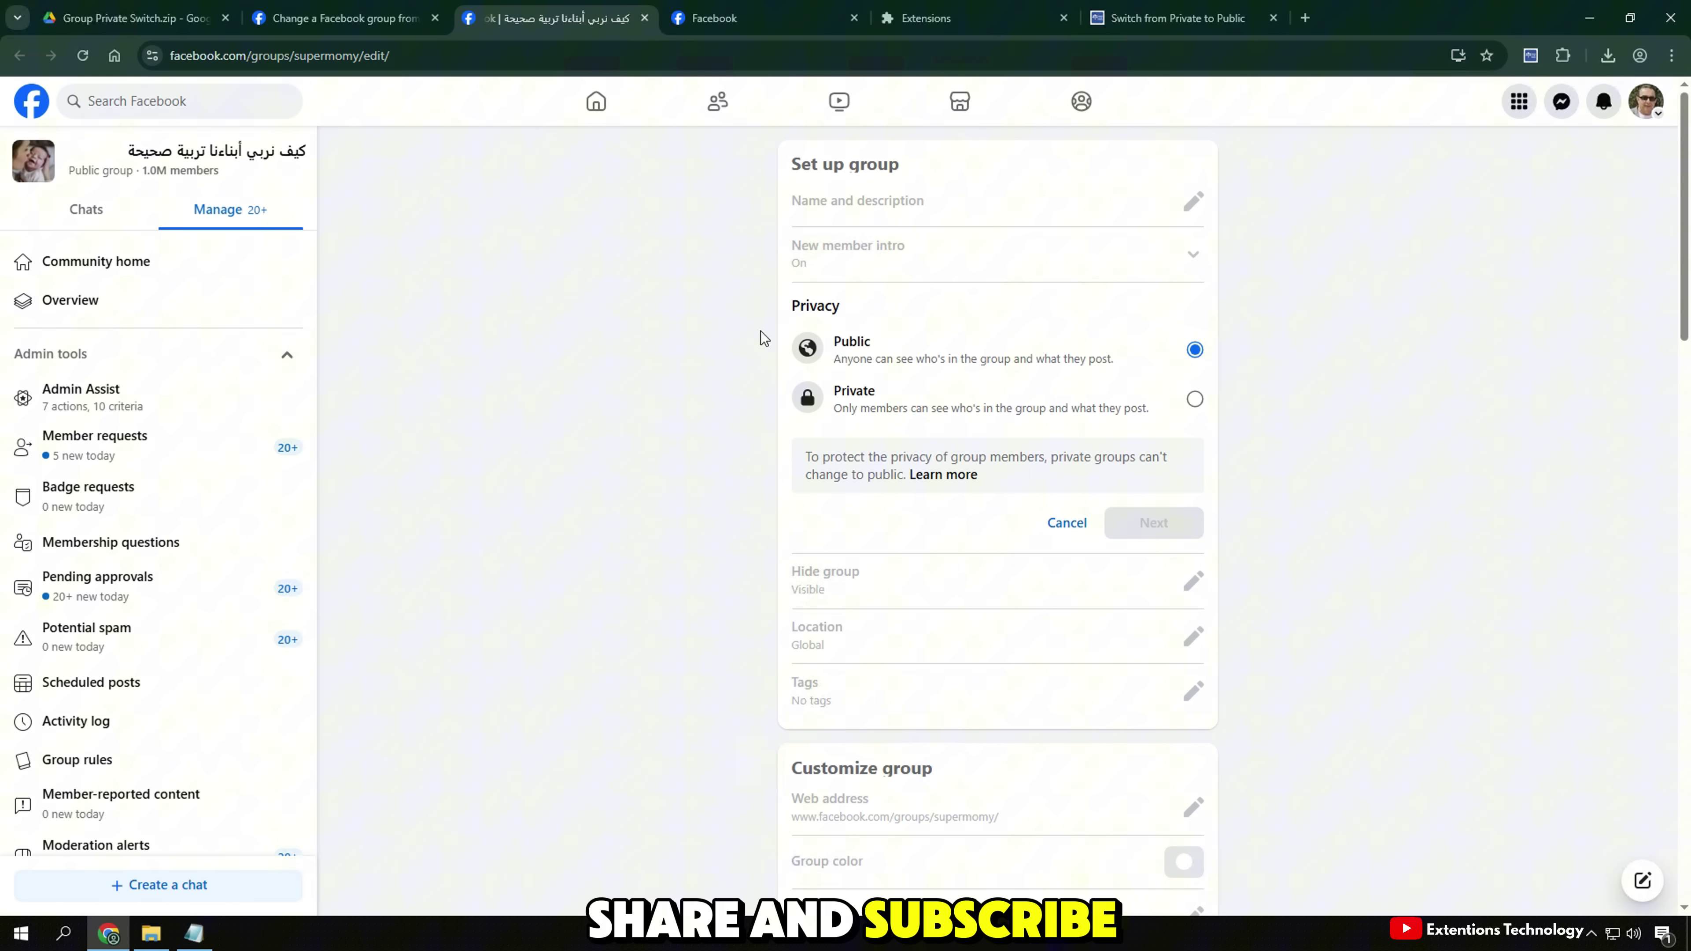